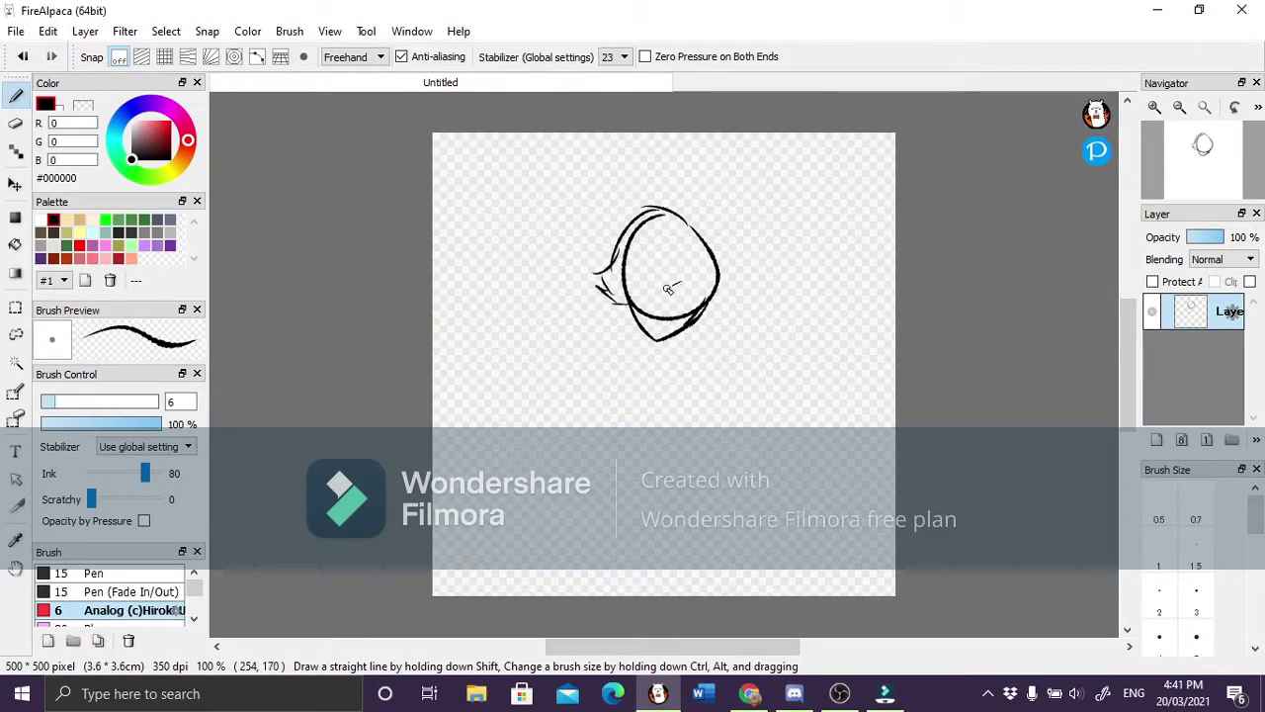
Sketch the closed eyes, chin curve and sides of the body in black.
key("ctrl+z")
mouse_move(635, 290)
left_mouse_down()
mouse_move(655, 288)
mouse_move(636, 284)
left_mouse_up()
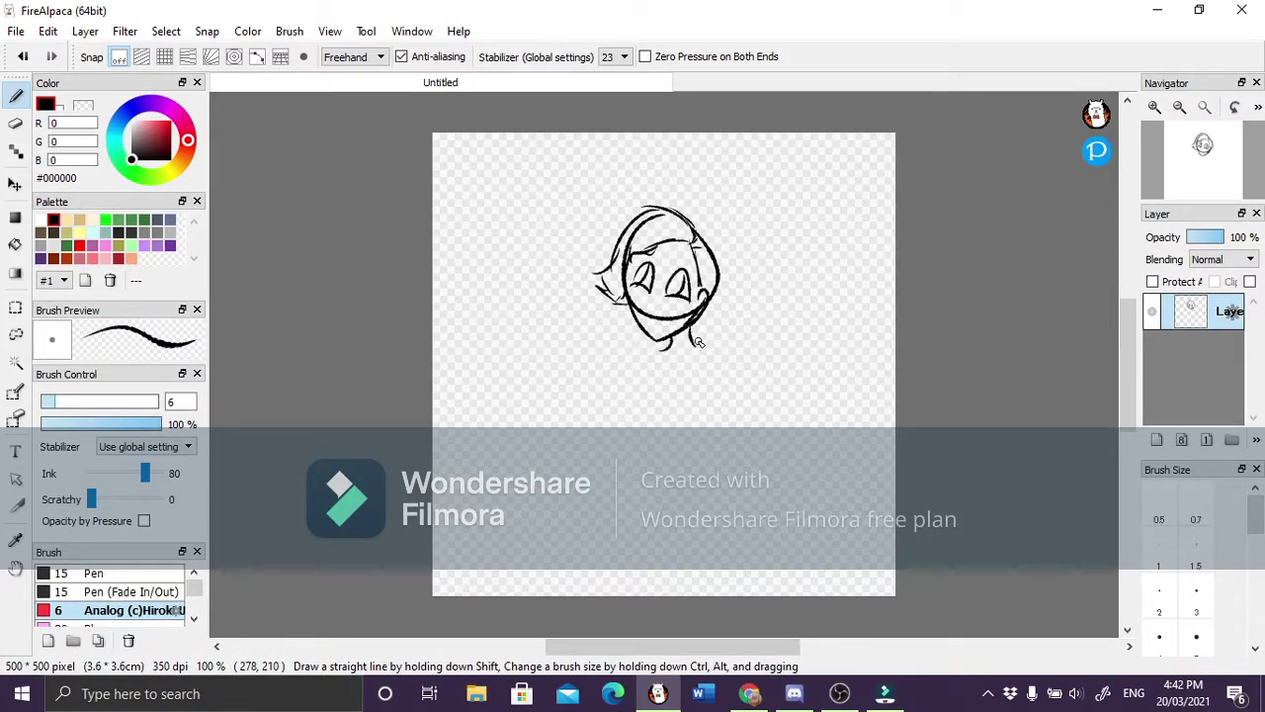
left_click_drag(668, 353, 727, 348)
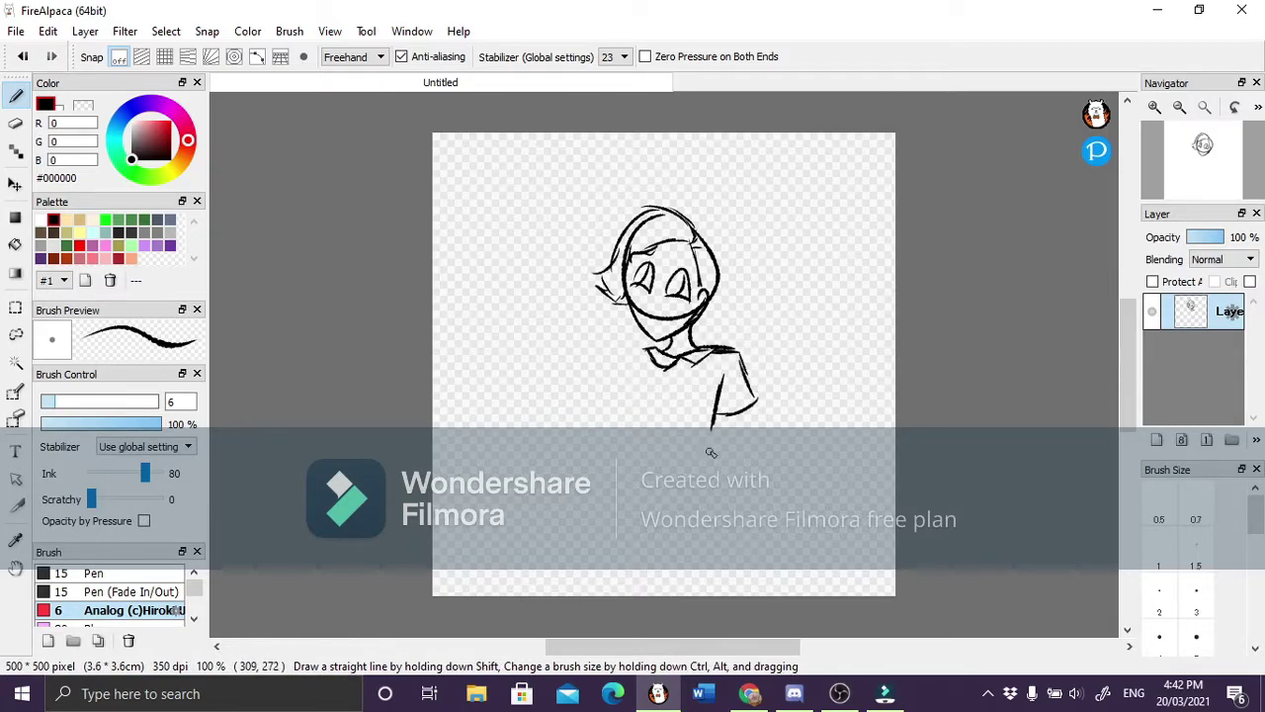
left_click_drag(648, 553, 649, 555)
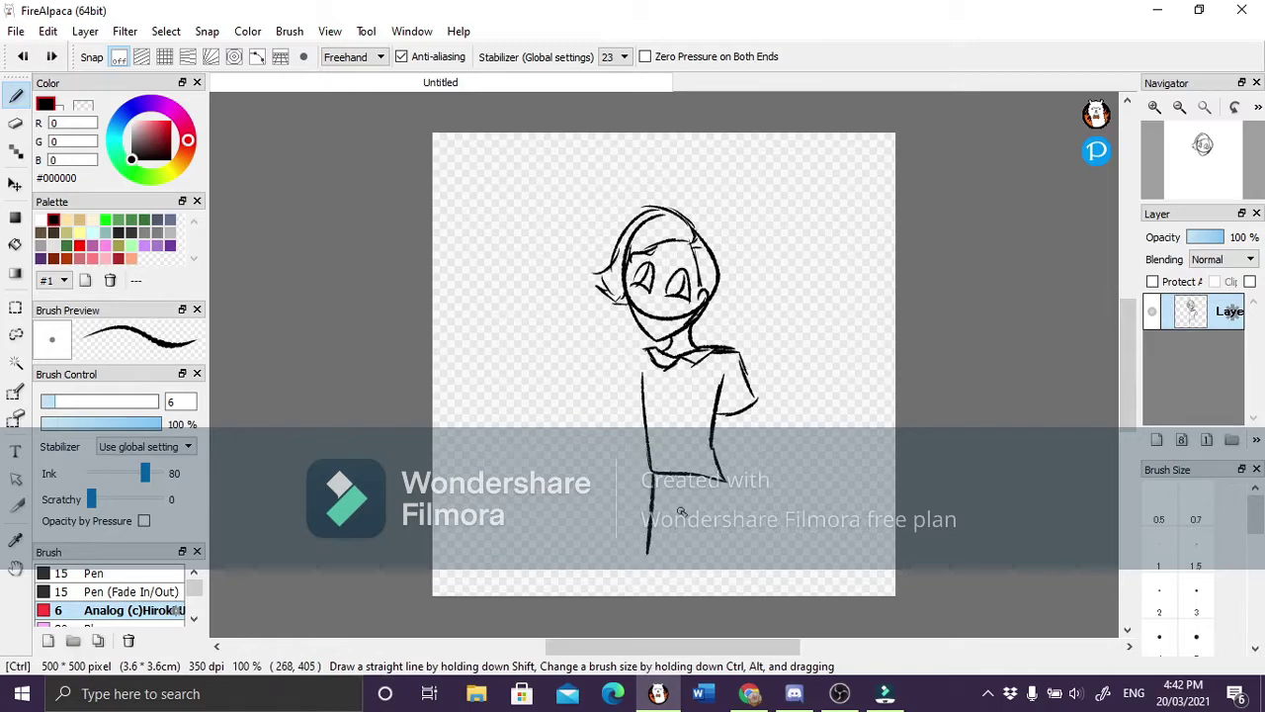
left_click_drag(678, 510, 690, 514)
key("ctrl+z")
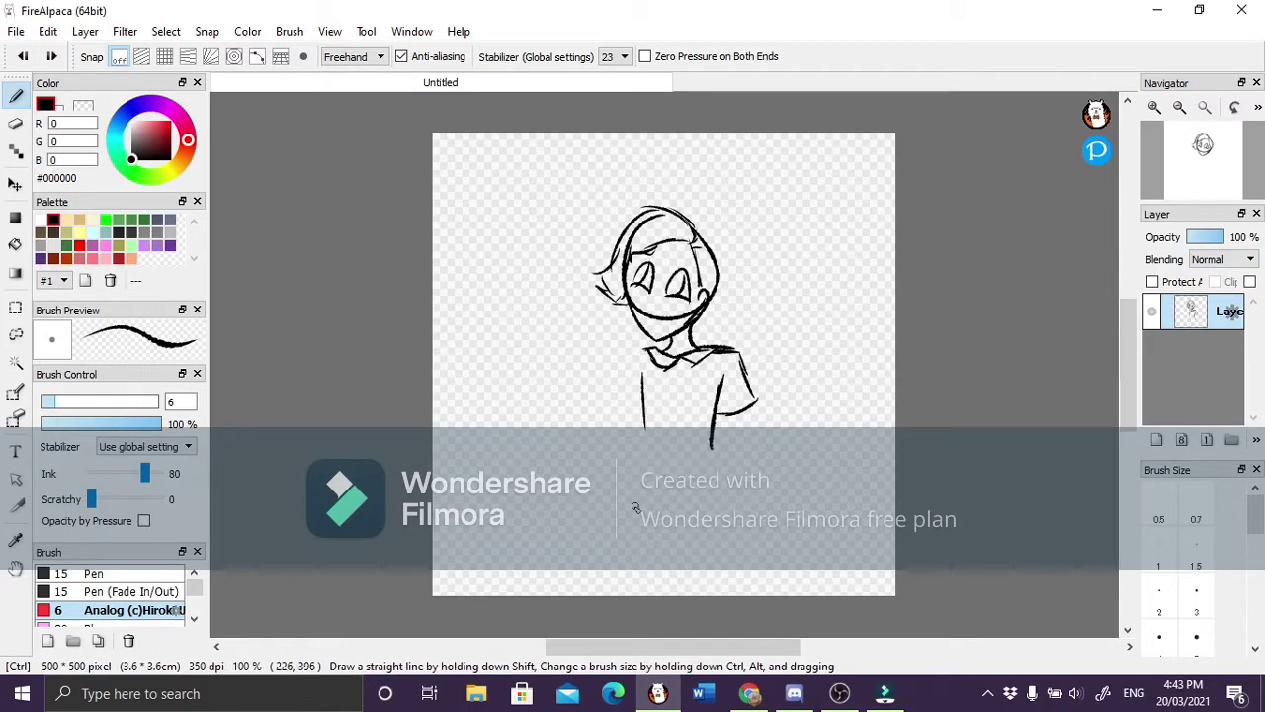
Sketch the ground curve and hand-letter the Whimsical_Bee! title across the top.
left_click_drag(438, 403, 756, 450)
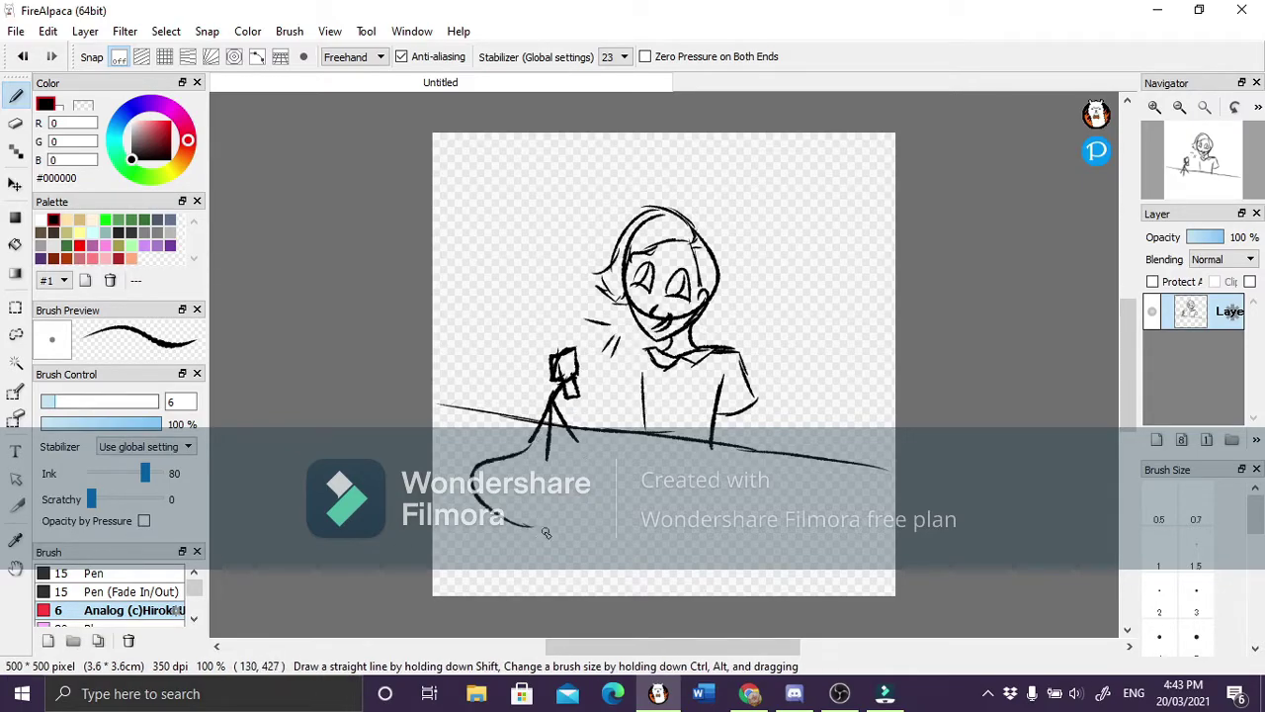
key("ctrl+z")
left_click_drag(543, 442, 427, 467)
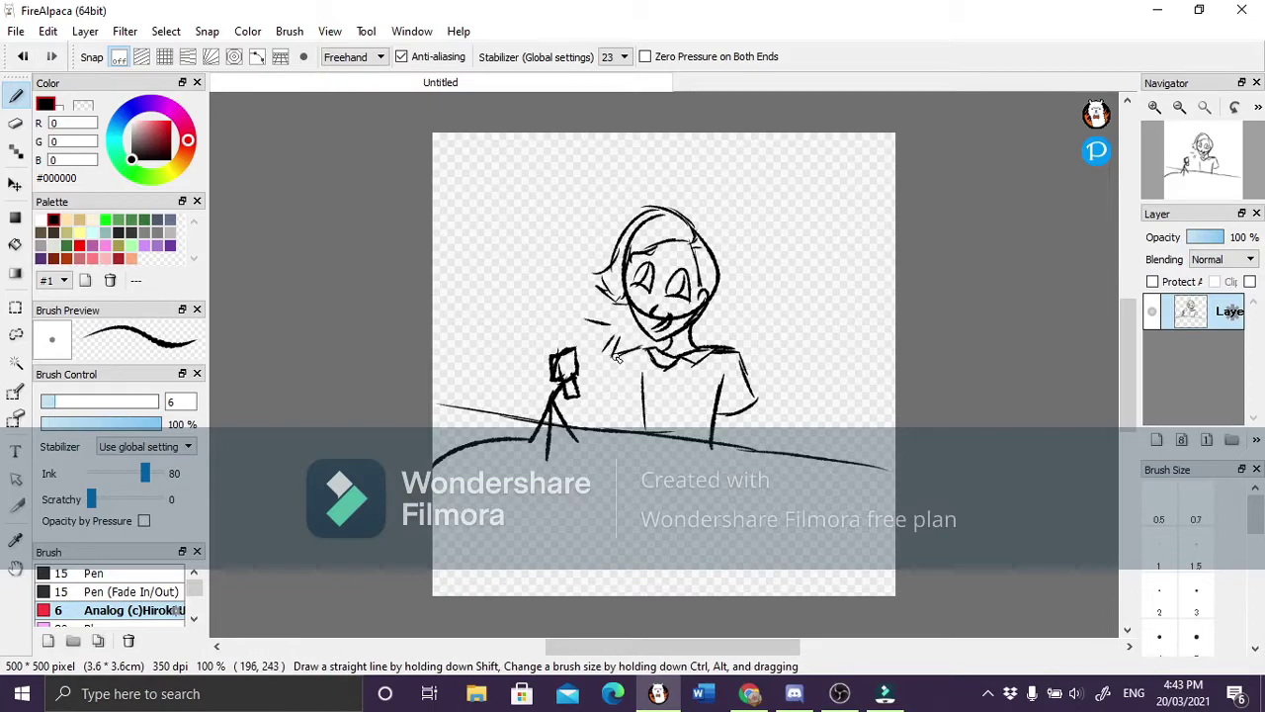
mouse_move(452, 139)
left_mouse_down()
mouse_move(484, 248)
mouse_move(579, 189)
mouse_move(846, 209)
mouse_move(846, 269)
left_mouse_up()
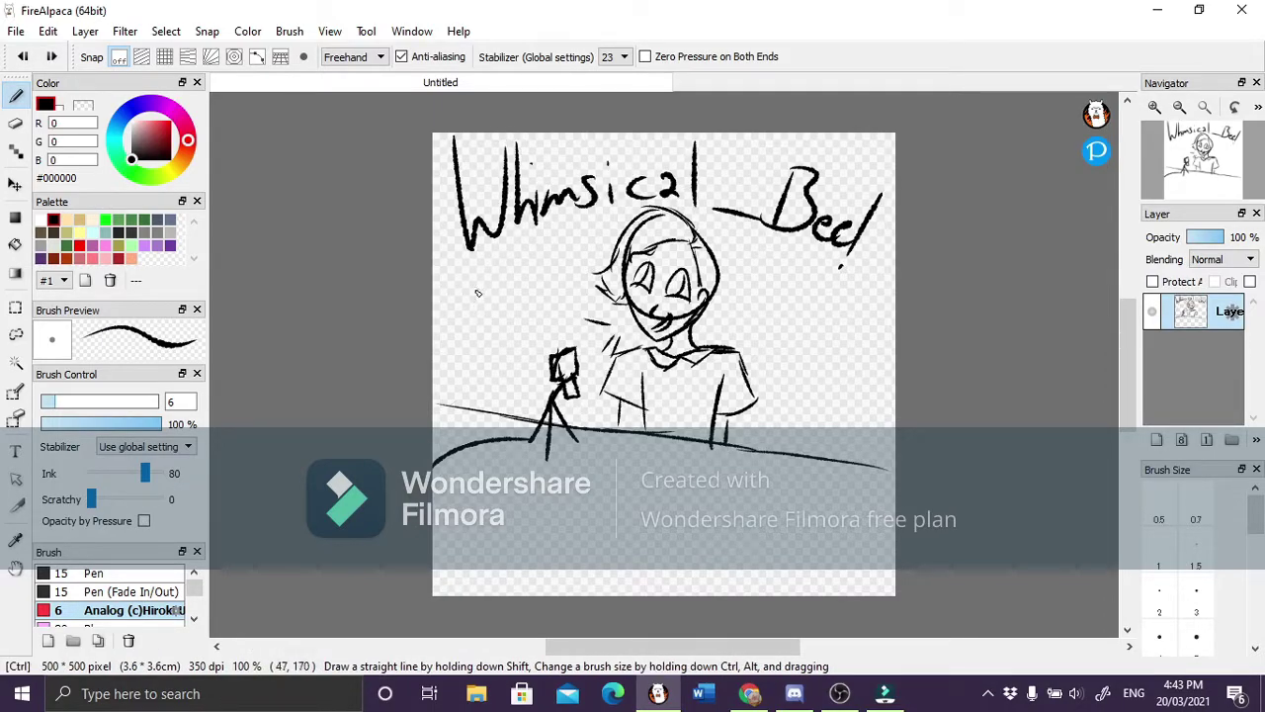
Sketch a star at the left and fade the sketch layer to 32% opacity.
left_click_drag(483, 285, 469, 288)
key("ctrl+z")
left_click_drag(464, 339, 447, 302)
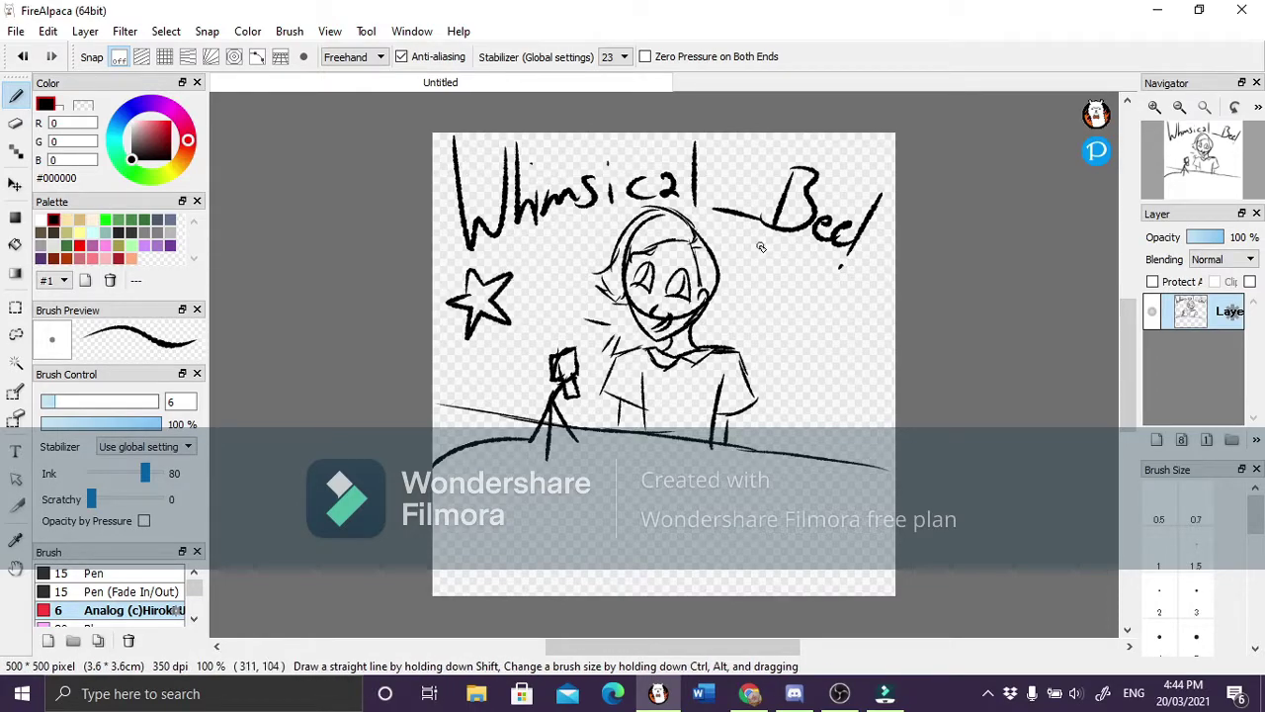
left_click_drag(1240, 237, 1181, 237)
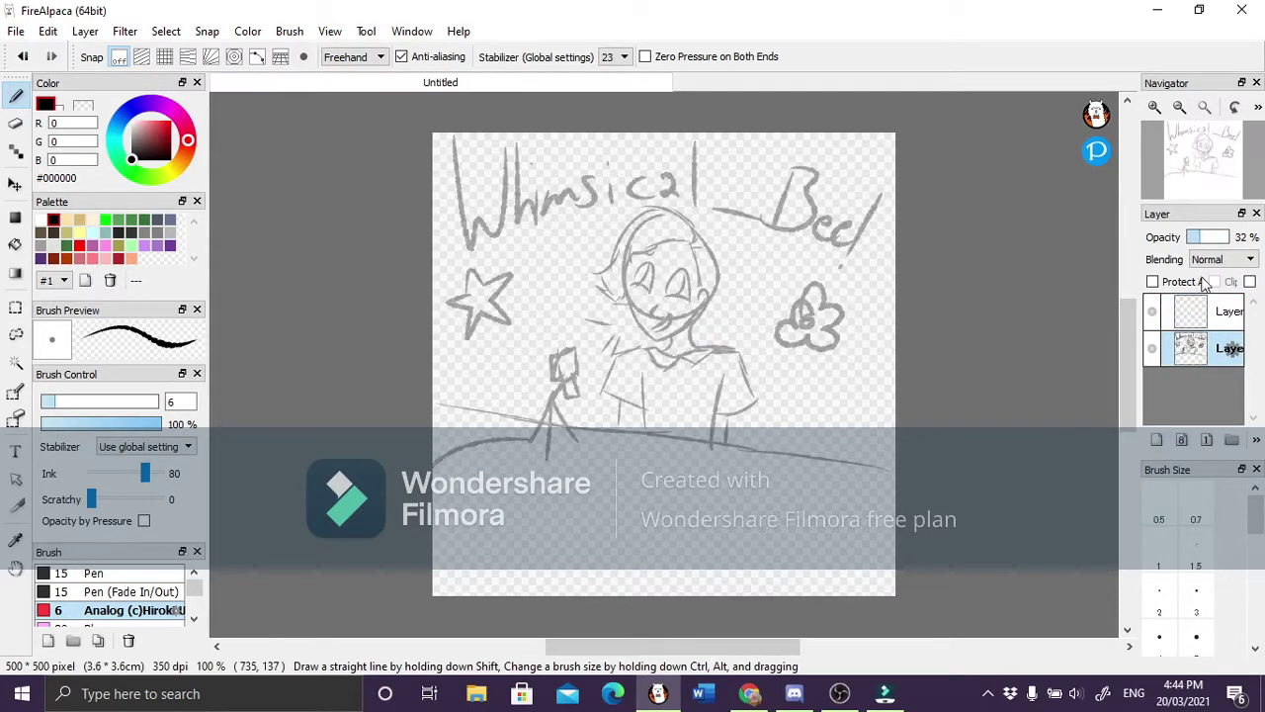
Add a new layer, pick red and zoom to 200% for inking.
left_click(1157, 439)
left_click(79, 245)
key("ctrl+plus")
left_click_drag(613, 234, 660, 390)
key("ctrl+z")
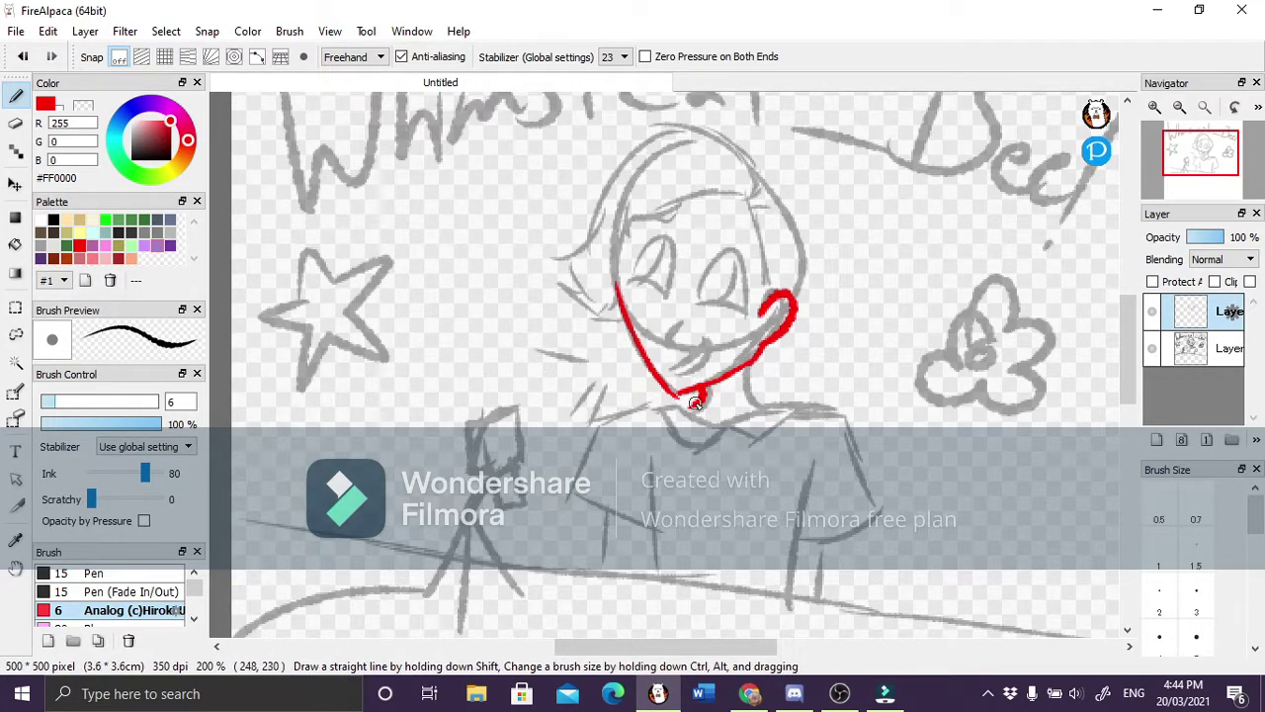
Ink the neck, collar, shirt centre line and both shoulders in red.
left_click_drag(762, 364, 753, 408)
left_click_drag(682, 392, 697, 447)
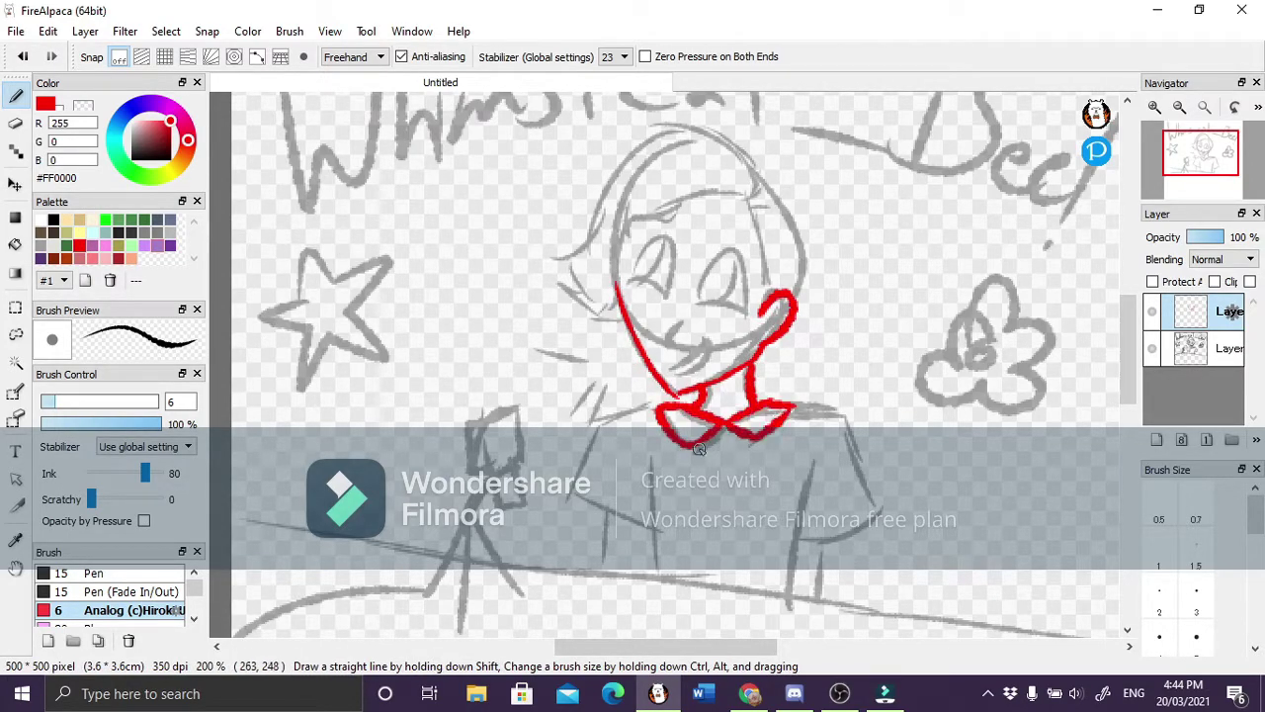
mouse_move(776, 415)
left_mouse_down()
mouse_move(755, 591)
mouse_move(862, 511)
mouse_move(796, 603)
left_mouse_up()
left_click_drag(823, 549, 821, 613)
Ink the vertical stripes across the shirt in red.
mouse_move(668, 401)
left_mouse_down()
mouse_move(579, 485)
mouse_move(618, 524)
left_mouse_up()
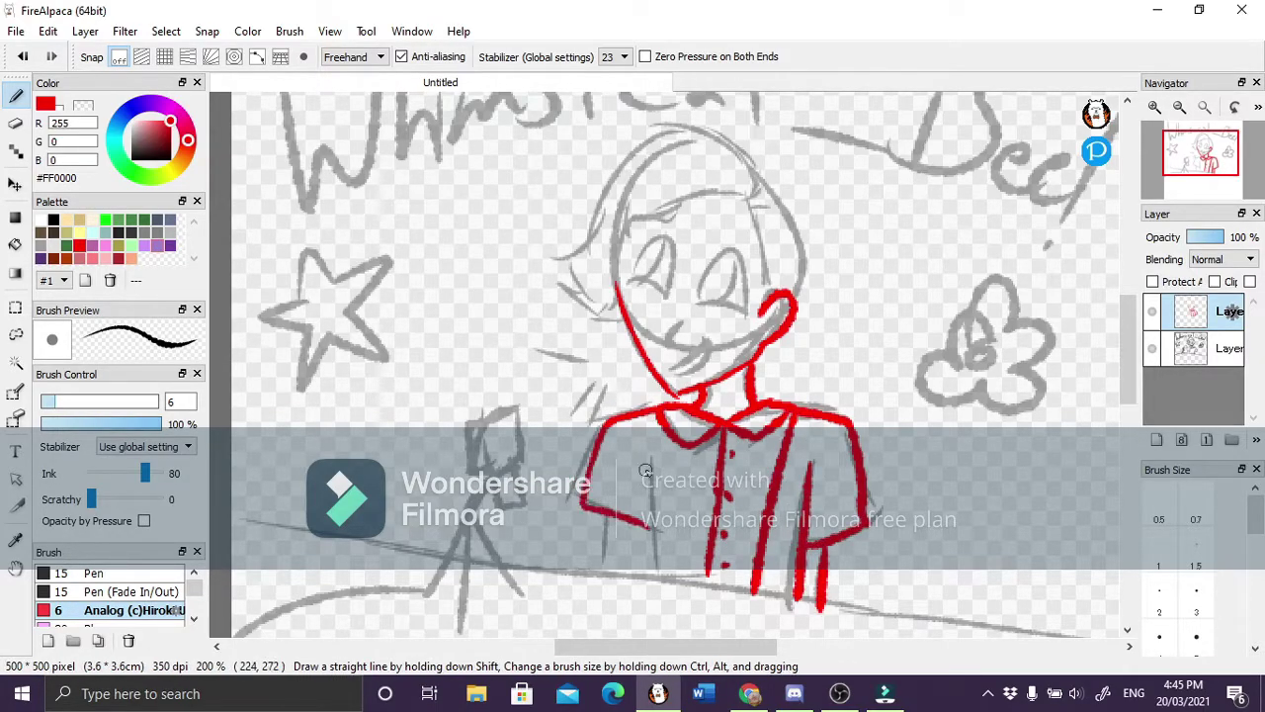
left_click_drag(647, 463, 641, 586)
left_click_drag(609, 509, 605, 564)
left_click_drag(680, 443, 676, 568)
left_click_drag(658, 422, 654, 574)
left_click_drag(800, 422, 773, 583)
left_click_drag(832, 423, 819, 515)
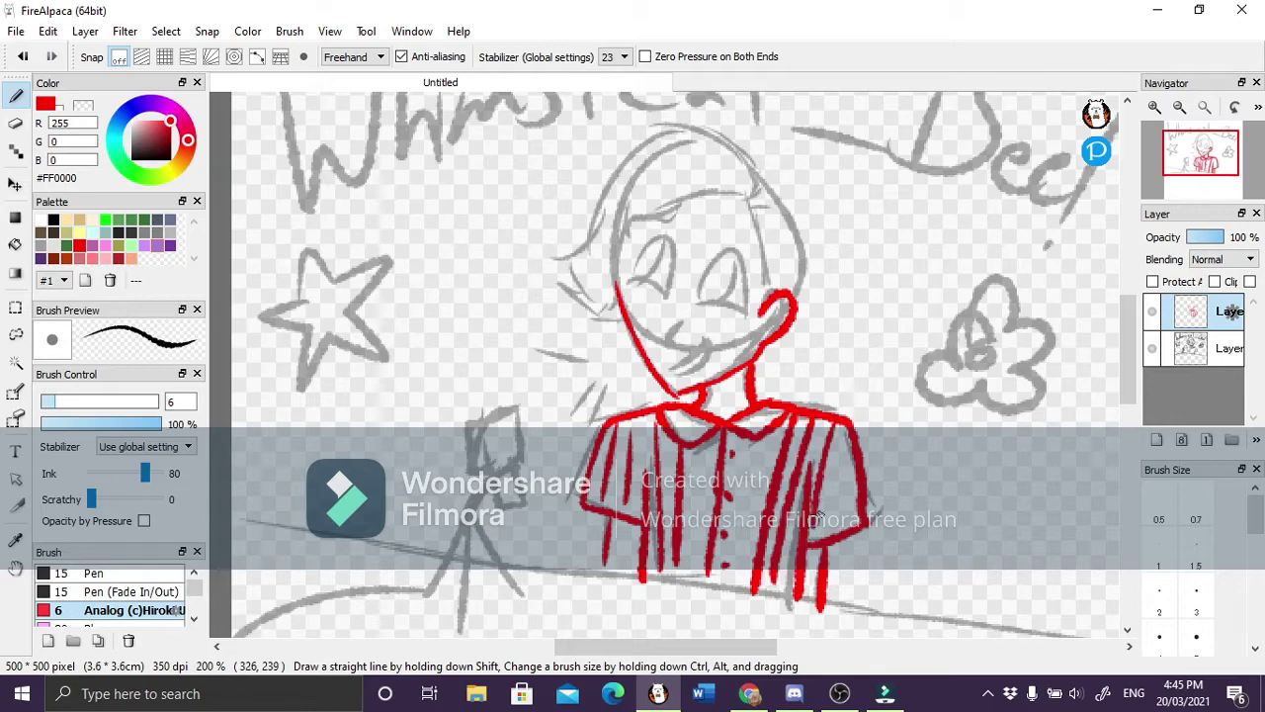
left_click_drag(703, 447, 690, 568)
Ink the character's eye and the outline of the hair in red.
scroll(698, 338, "up", 1)
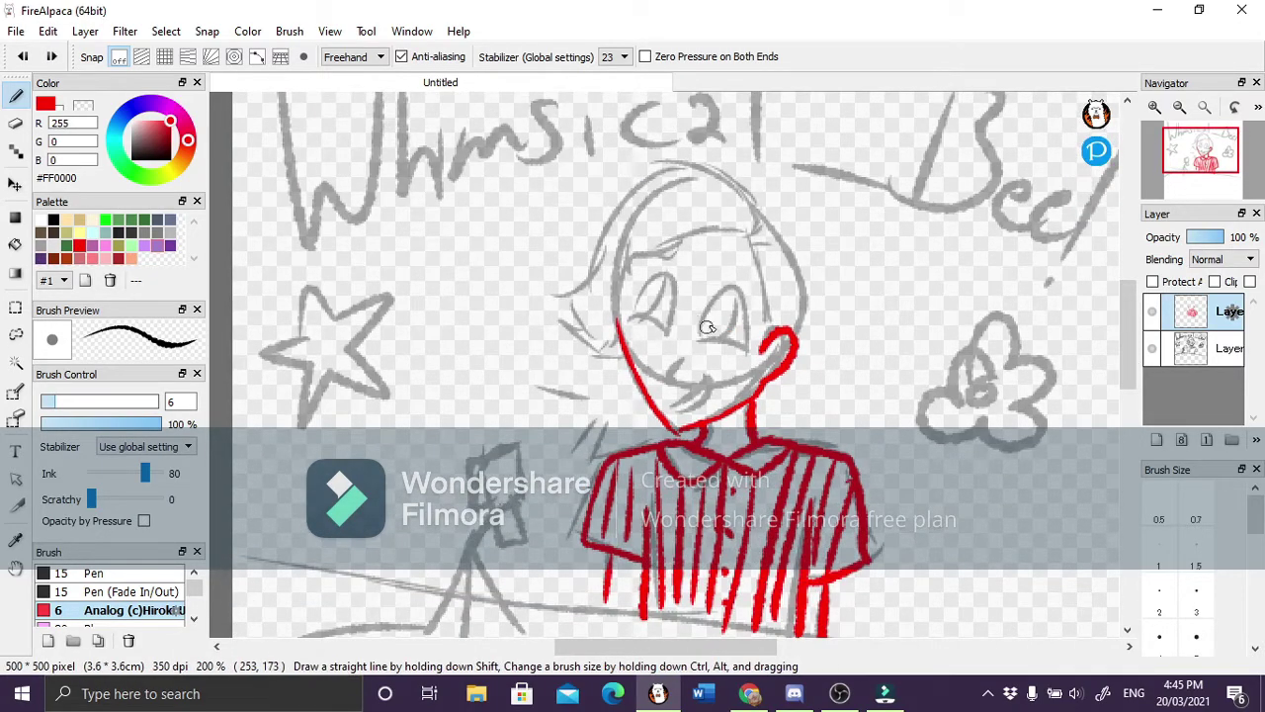
mouse_move(708, 327)
left_mouse_down()
mouse_move(692, 344)
mouse_move(716, 300)
mouse_move(748, 348)
mouse_move(710, 336)
left_mouse_up()
key("ctrl+z")
key("ctrl+z")
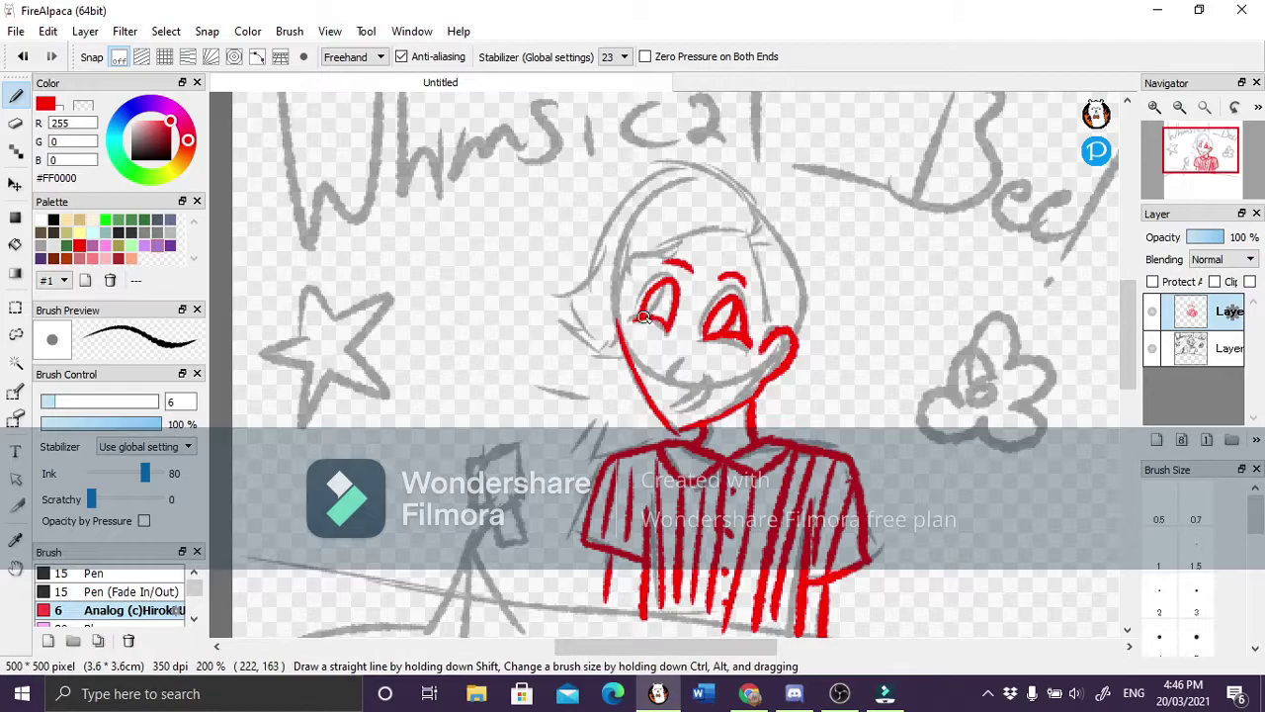
mouse_move(573, 327)
left_mouse_down()
mouse_move(638, 183)
mouse_move(751, 197)
mouse_move(803, 331)
left_mouse_up()
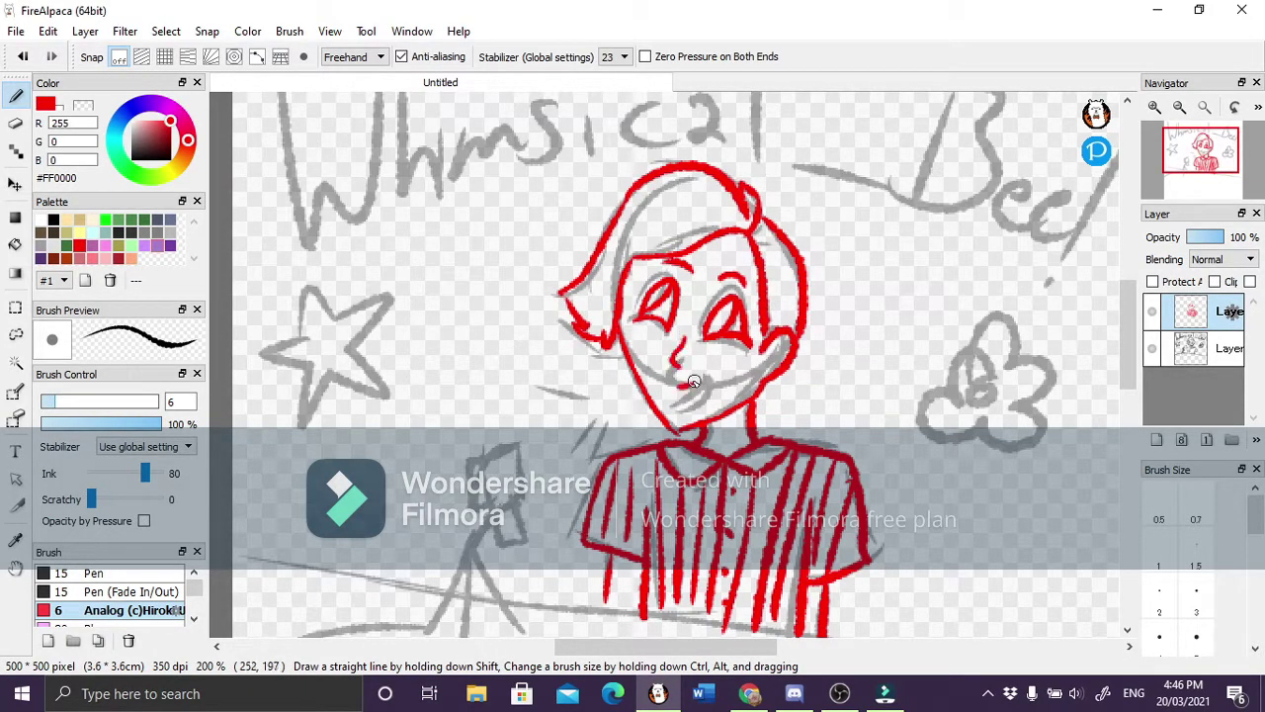
Ink the microphone stand's tripod legs and the long ground line in red.
scroll(1120, 363, "down", 5)
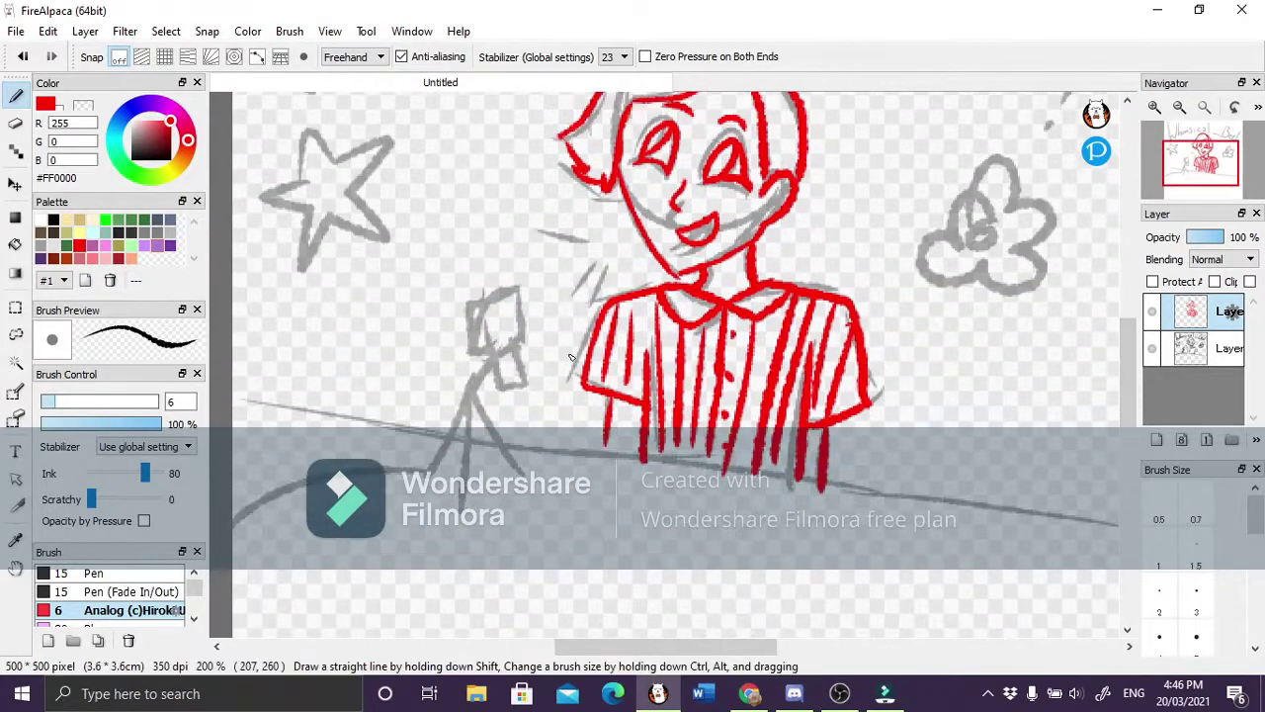
mouse_move(472, 381)
left_mouse_down()
mouse_move(435, 484)
mouse_move(509, 514)
mouse_move(465, 504)
left_mouse_up()
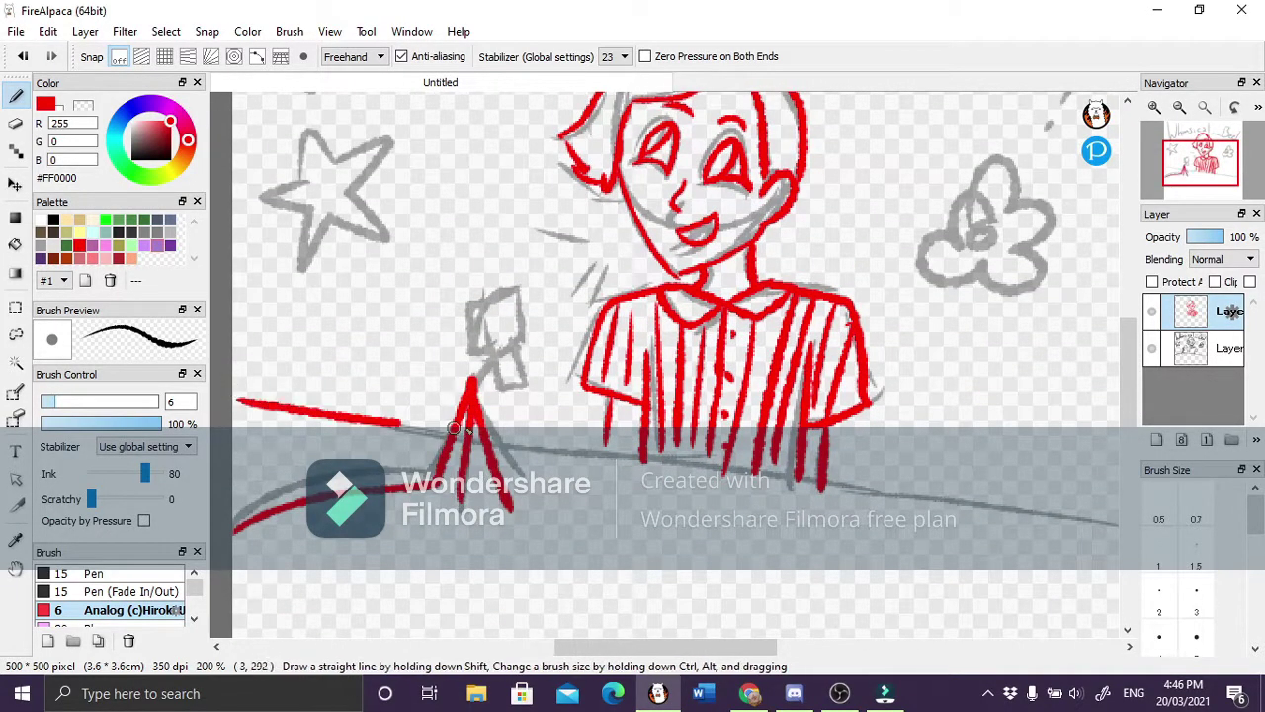
left_click_drag(236, 534, 435, 476)
left_click_drag(850, 489, 777, 465)
key("ctrl+z")
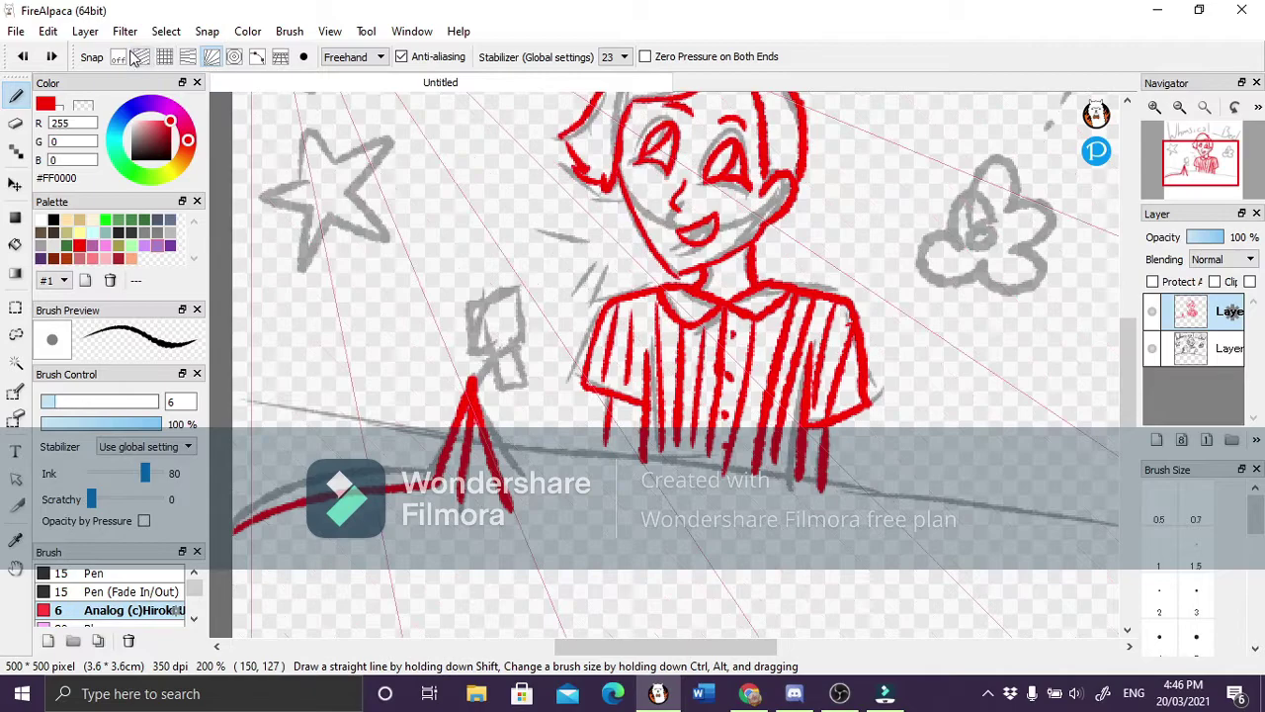
mouse_move(232, 395)
left_mouse_down()
mouse_move(464, 445)
mouse_move(1077, 531)
left_mouse_up()
scroll(988, 524, "right", 5)
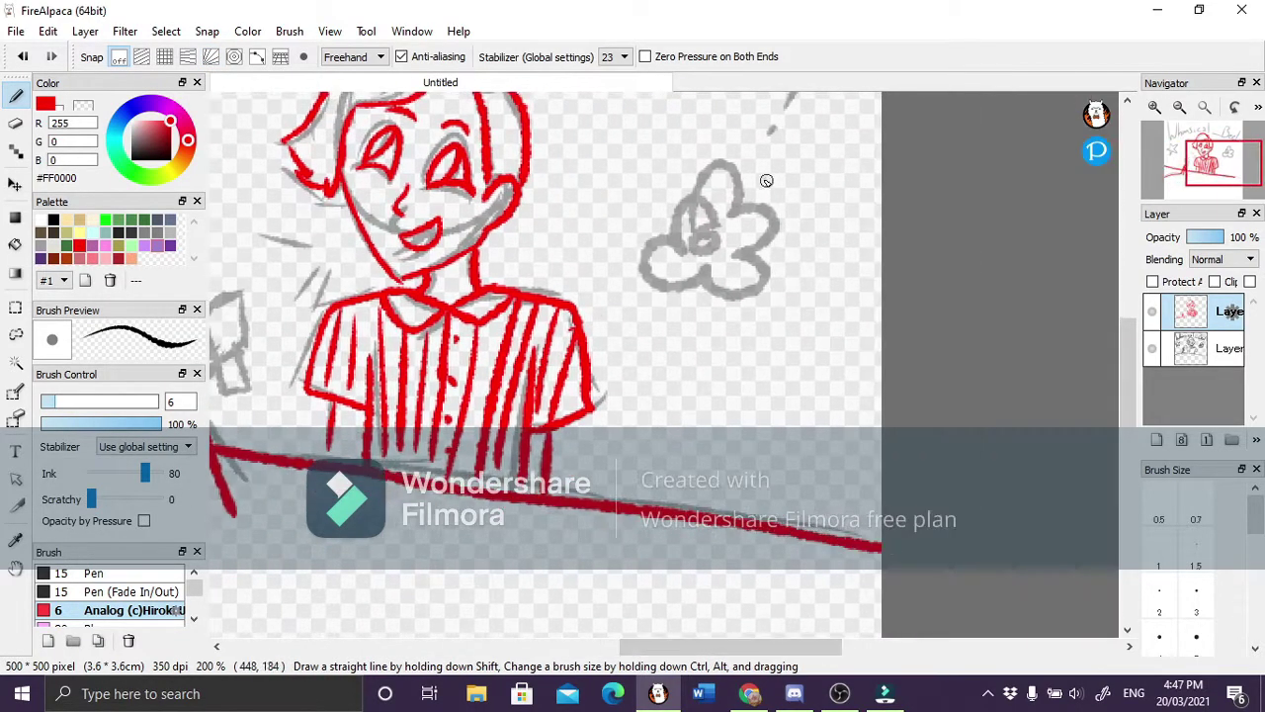
Outline the flower at right in red and begin the star below it.
mouse_move(697, 232)
left_mouse_down()
mouse_move(706, 237)
mouse_move(687, 195)
mouse_move(704, 272)
mouse_move(712, 227)
left_mouse_up()
key("ctrl+z")
left_click_drag(677, 385, 711, 372)
mouse_move(673, 388)
left_mouse_down()
mouse_move(667, 416)
mouse_move(732, 411)
mouse_move(716, 297)
left_mouse_up()
Finish the red star outline and draw a red flower beside it.
scroll(718, 388, "left", 8)
scroll(722, 336, "up", 3)
left_click_drag(816, 368, 779, 382)
left_click_drag(827, 413, 786, 437)
mouse_move(538, 341)
left_mouse_down()
mouse_move(557, 365)
mouse_move(531, 427)
left_mouse_up()
left_click_drag(522, 337, 457, 358)
mouse_move(680, 267)
left_mouse_down()
mouse_move(692, 233)
mouse_move(736, 326)
mouse_move(697, 292)
left_mouse_up()
Ink the Whimsical_Bee! lettering and microphone in red.
scroll(1134, 326, "up", 1)
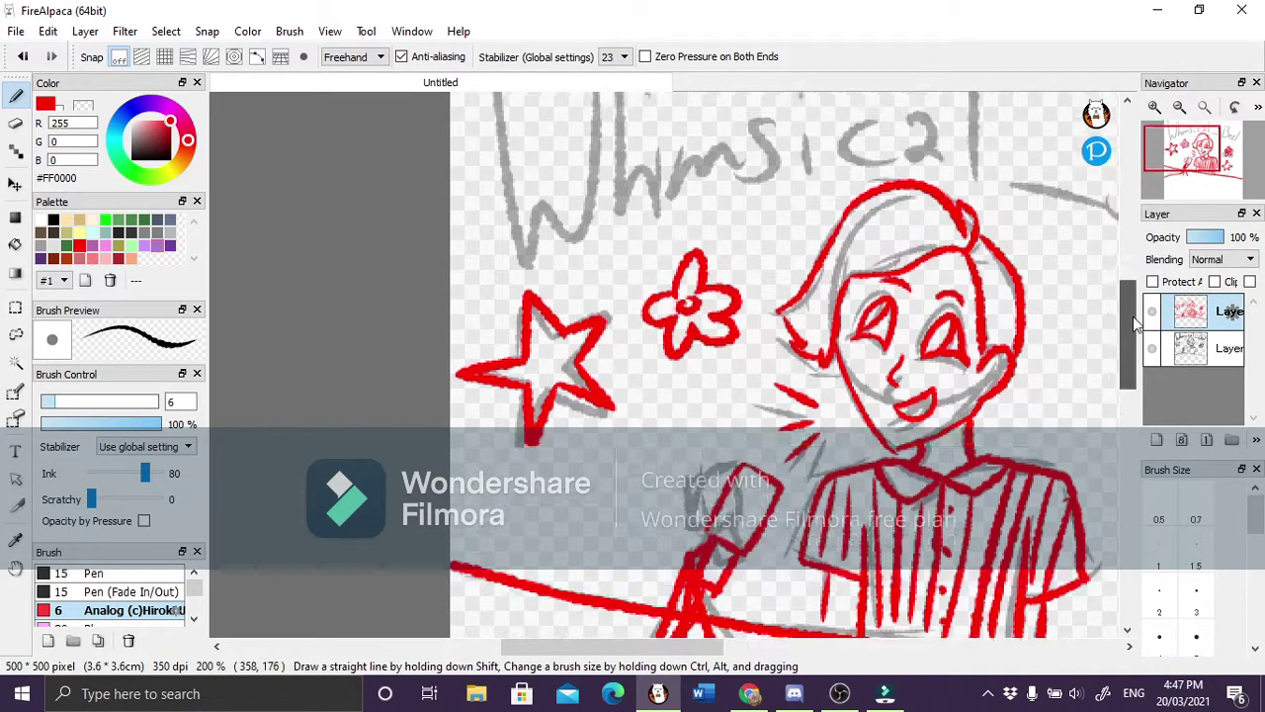
scroll(1134, 326, "up", 5)
mouse_move(501, 306)
left_mouse_down()
mouse_move(623, 302)
mouse_move(722, 366)
mouse_move(811, 341)
left_mouse_up()
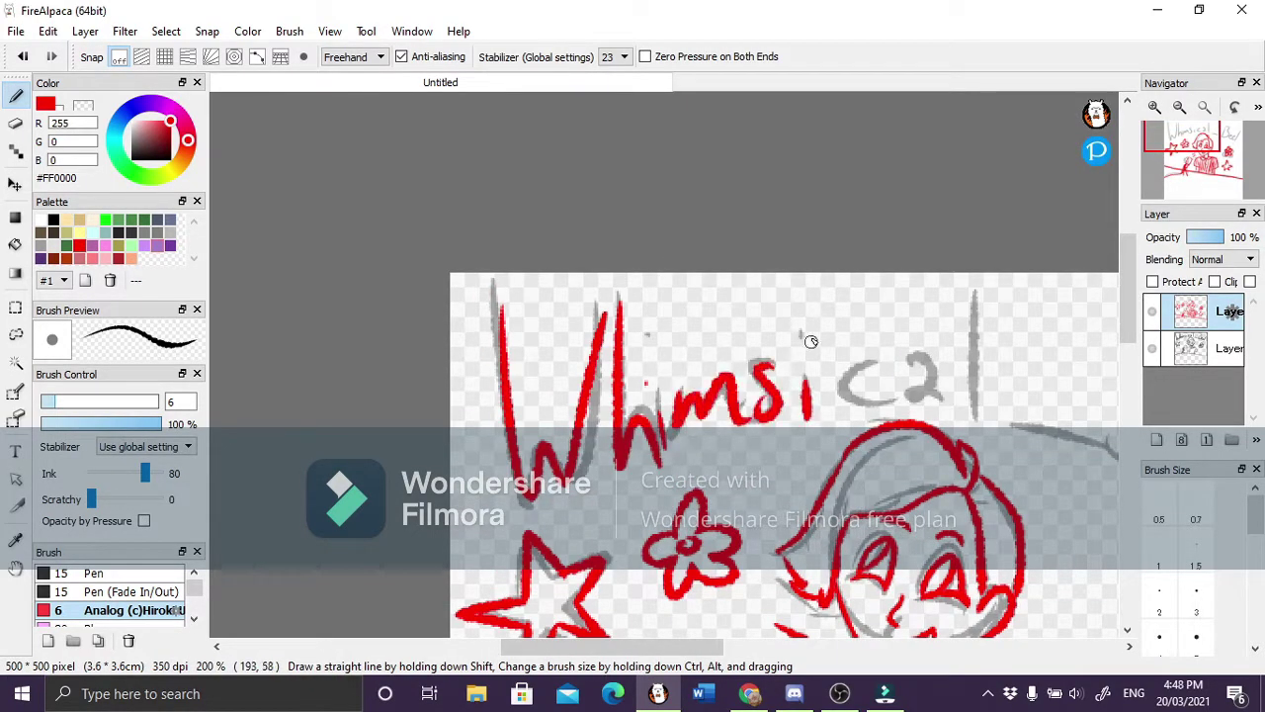
left_click_drag(890, 368, 895, 400)
left_click_drag(934, 371, 949, 406)
left_click_drag(978, 276, 984, 421)
left_click_drag(687, 646, 762, 646)
left_click_drag(689, 420, 791, 455)
left_click_drag(835, 346, 801, 450)
left_click_drag(905, 455, 979, 490)
left_click_drag(1033, 413, 969, 538)
scroll(968, 538, "down", 10)
Complete the red star at the left and the red flower beside the face.
mouse_move(316, 378)
left_mouse_down()
mouse_move(309, 410)
mouse_move(366, 407)
left_mouse_up()
left_click_drag(366, 407, 326, 434)
mouse_move(756, 259)
left_mouse_down()
mouse_move(722, 306)
mouse_move(796, 337)
left_mouse_up()
left_click_drag(806, 297, 751, 293)
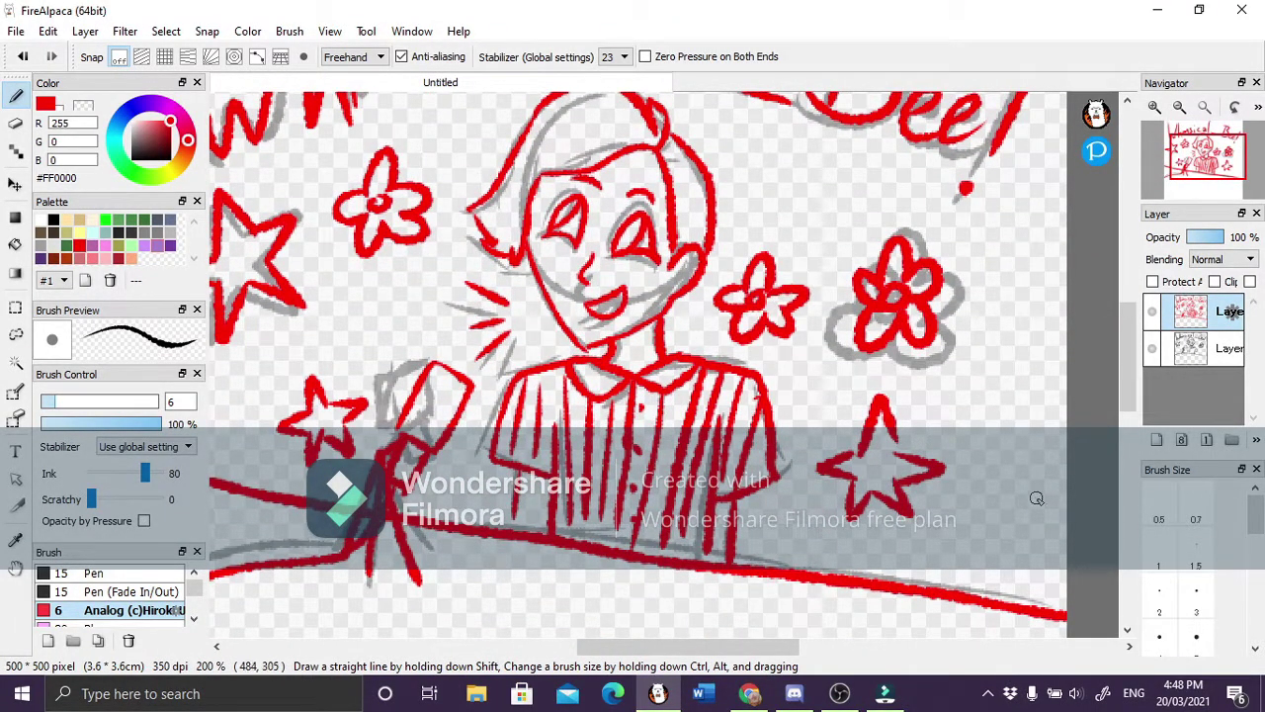
Draw a red flower at the canvas right edge, then add a new layer.
left_click_drag(1036, 498, 1039, 543)
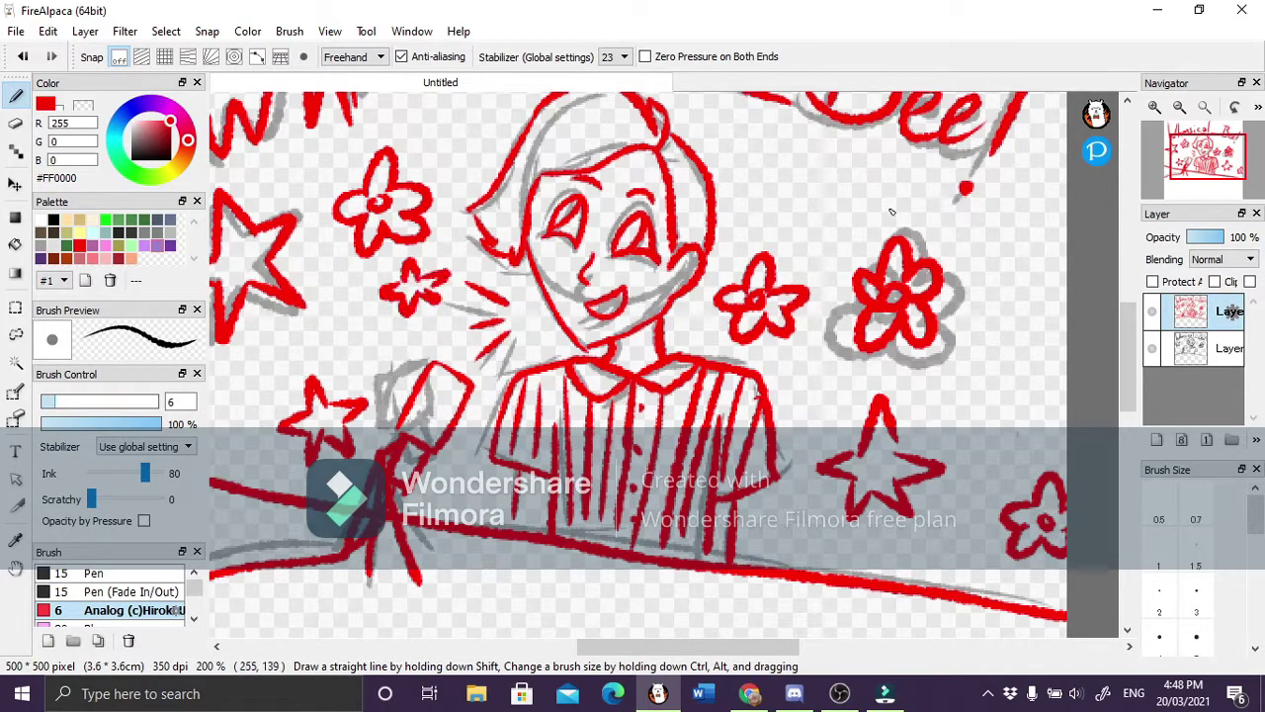
scroll(892, 211, "up", 3)
mouse_move(984, 331)
left_mouse_down()
mouse_move(999, 316)
mouse_move(1028, 341)
left_mouse_up()
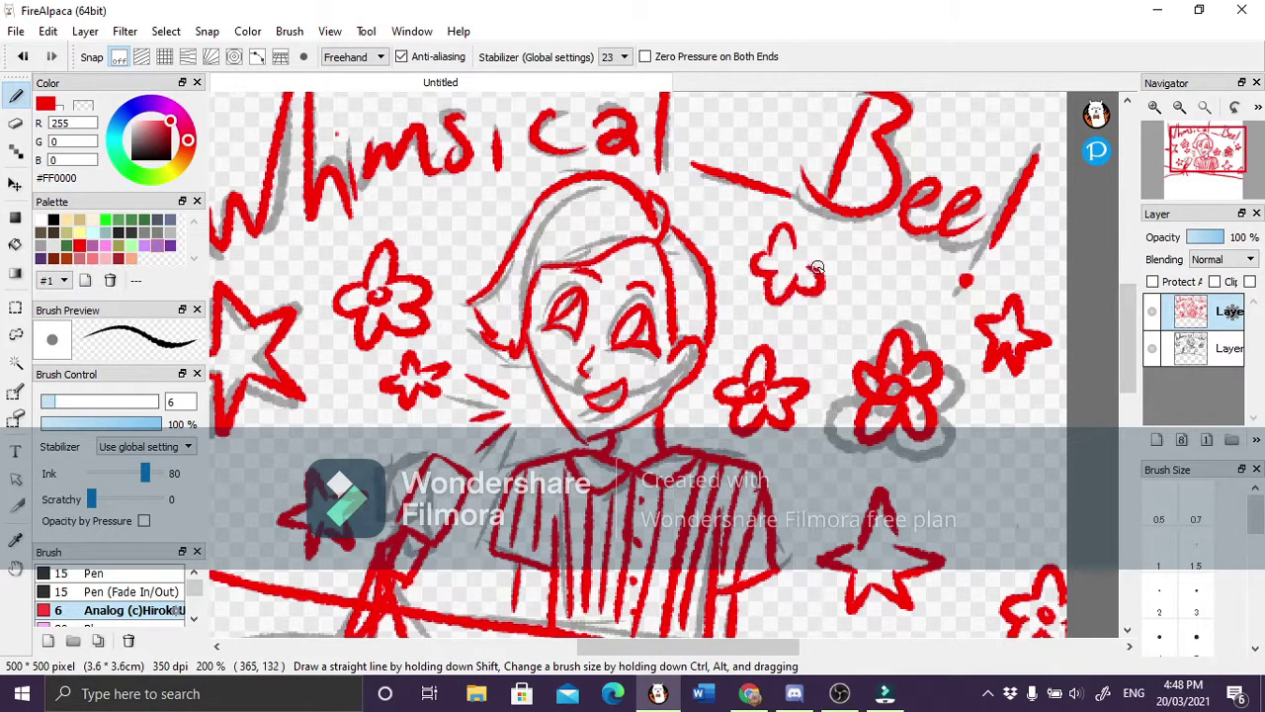
left_click(1159, 439)
Draw the chin line in tan.
left_click(79, 220)
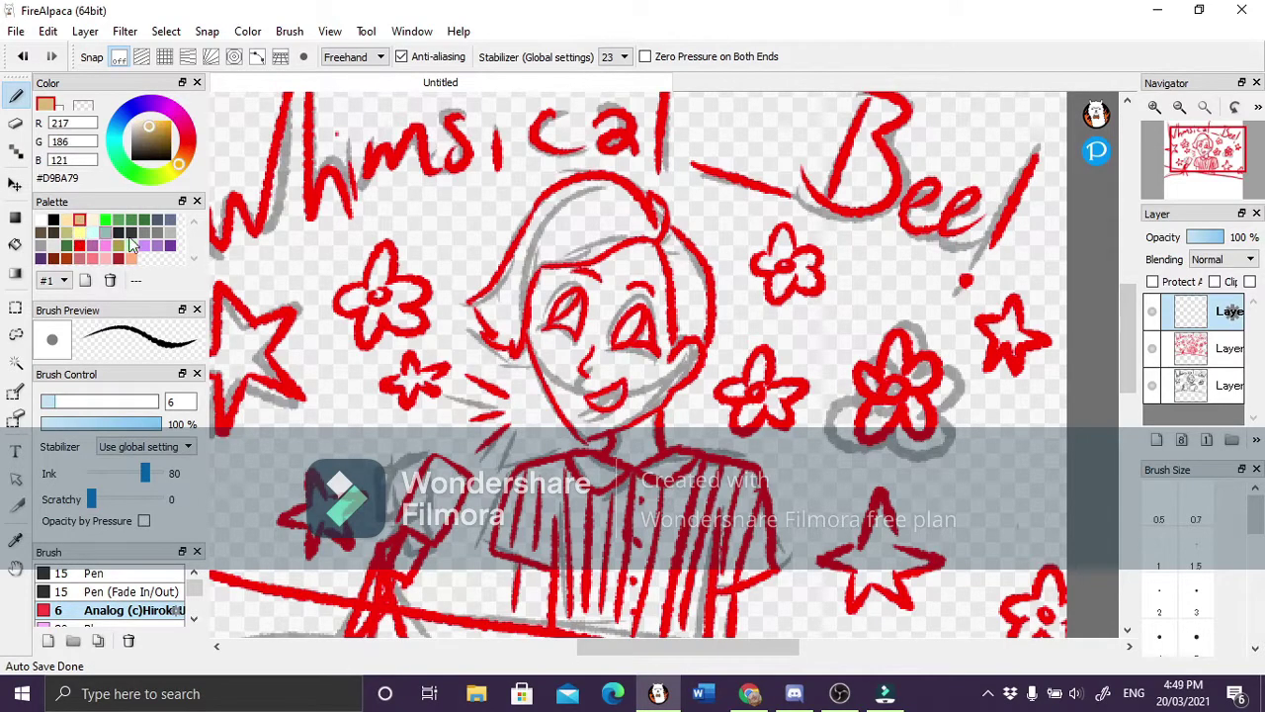
left_click_drag(522, 332, 579, 435)
key("ctrl+z")
left_click_drag(672, 398, 588, 435)
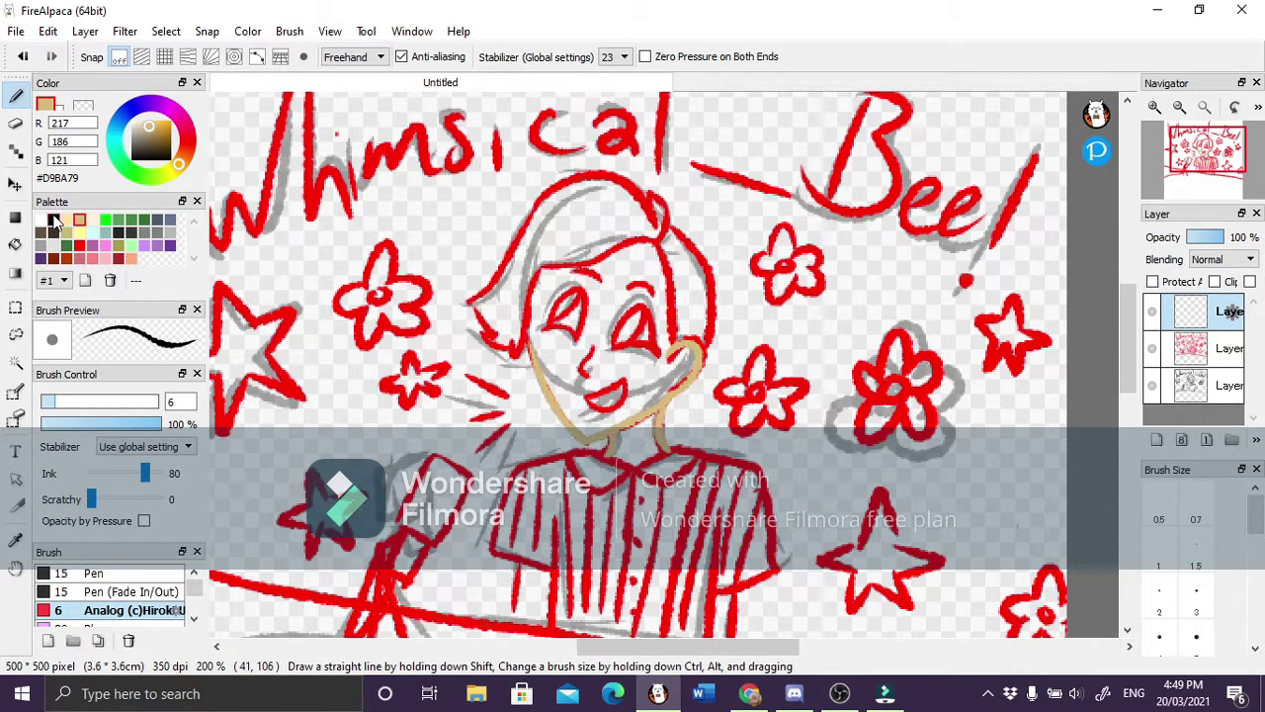
Draw olive lines on the shirt, including one down its centre.
left_click(81, 233)
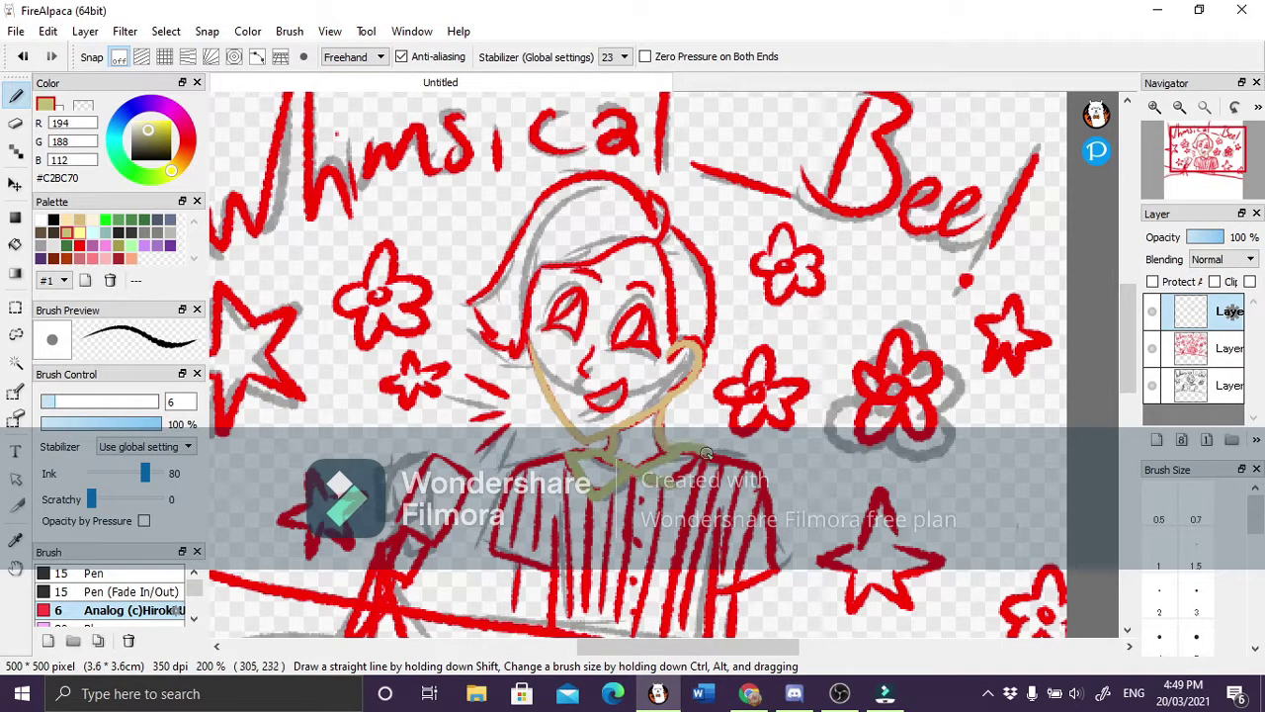
left_click_drag(706, 453, 781, 583)
scroll(692, 445, "down", 3)
left_click_drag(554, 321, 550, 413)
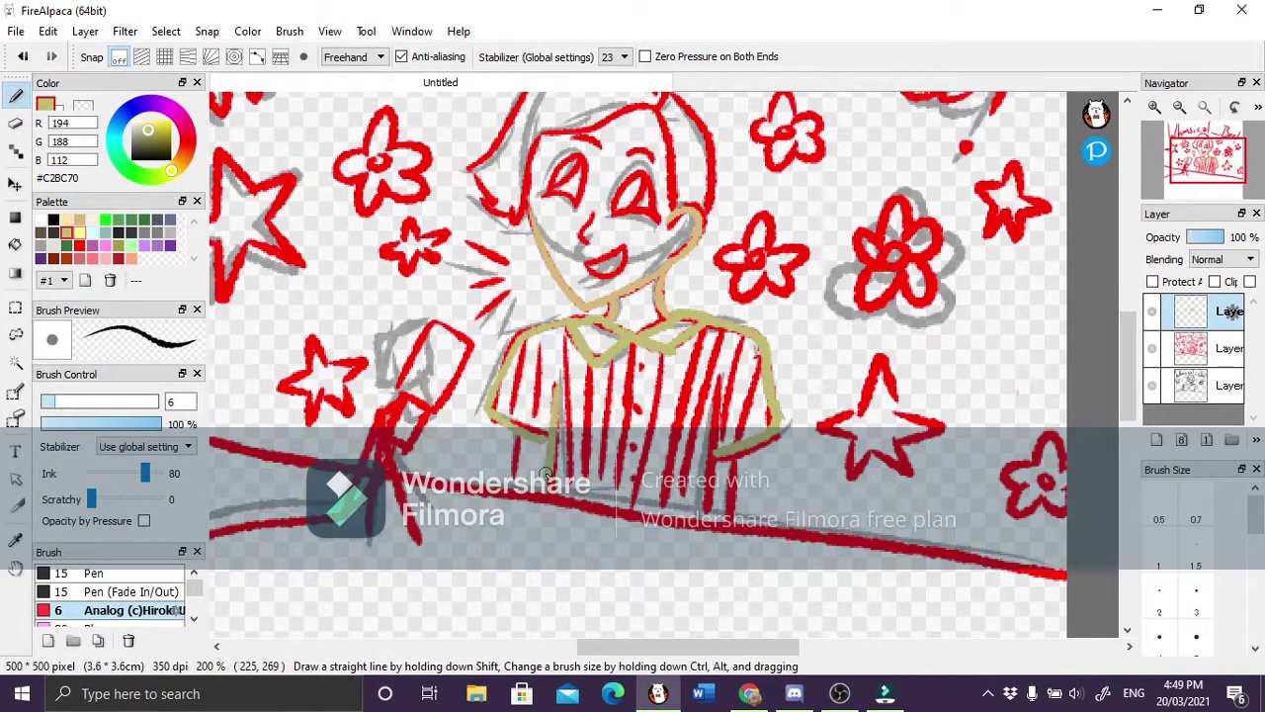
left_click_drag(633, 336, 625, 494)
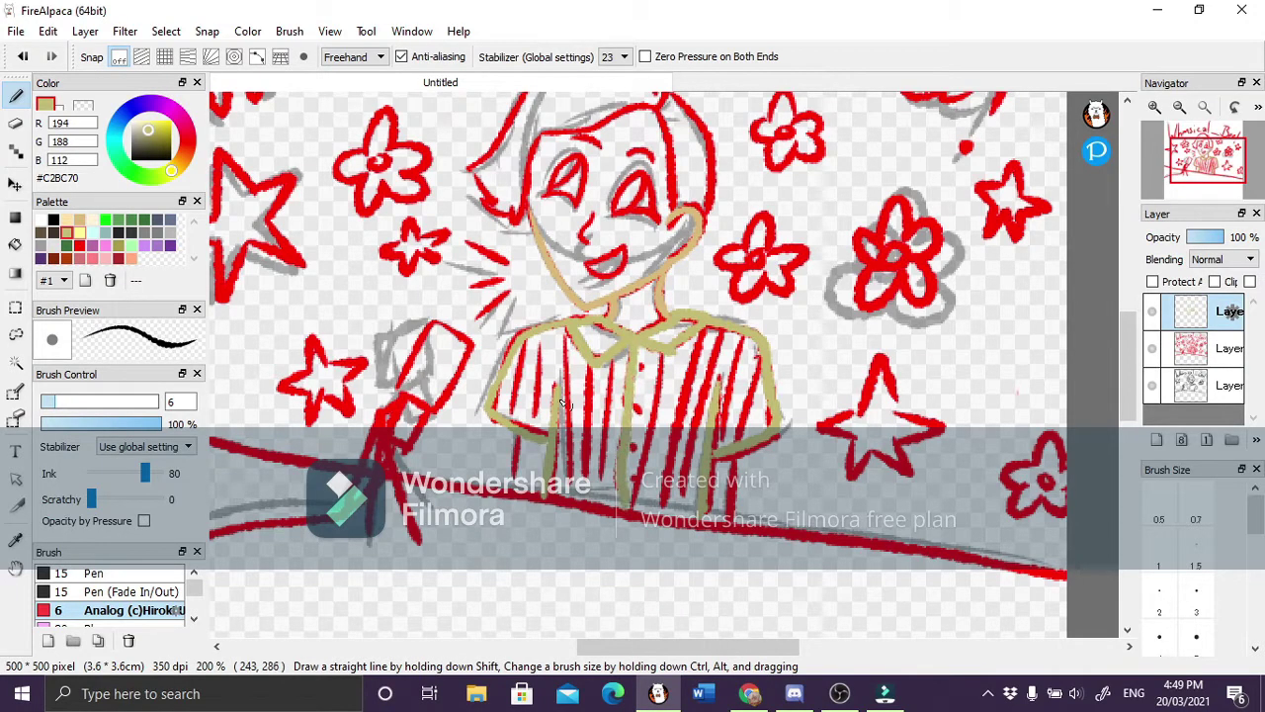
Add black button dots down the shirt.
left_click(651, 368, "alt")
key("ctrl+z")
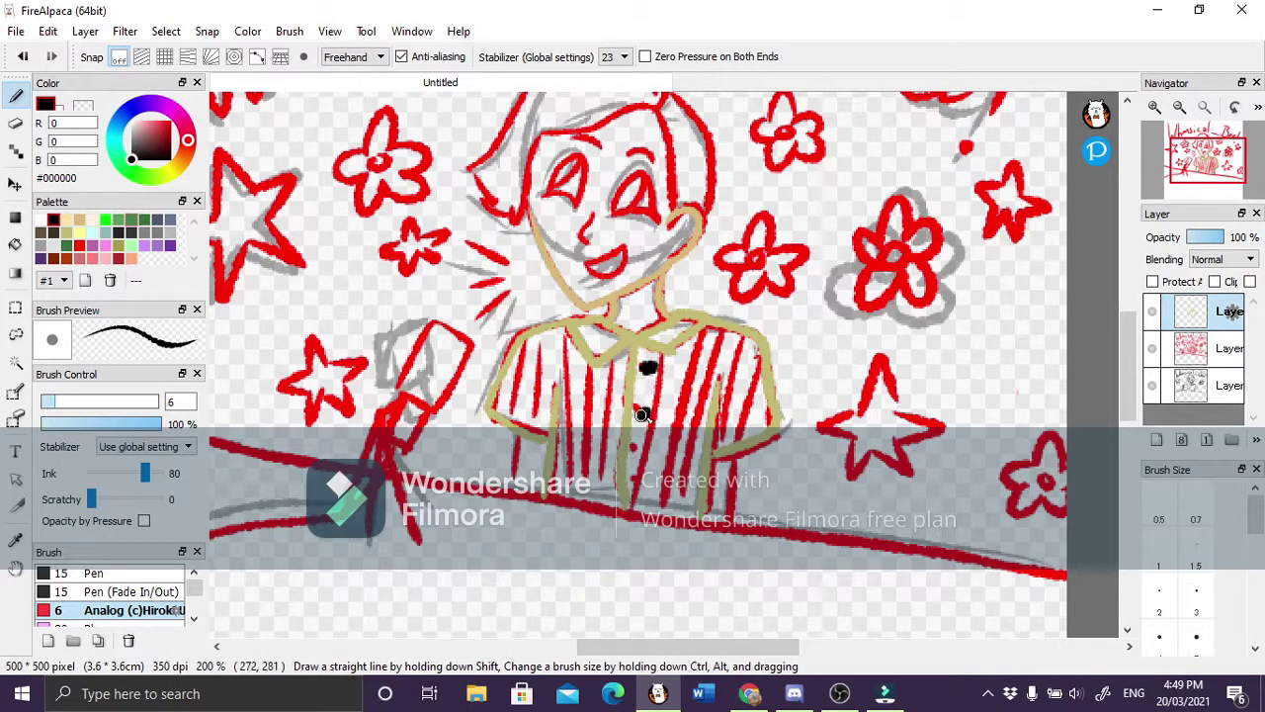
left_click(638, 491)
Trace light grey lines along the red diagonal and ground.
left_click(170, 233)
scroll(663, 366, "left", 3)
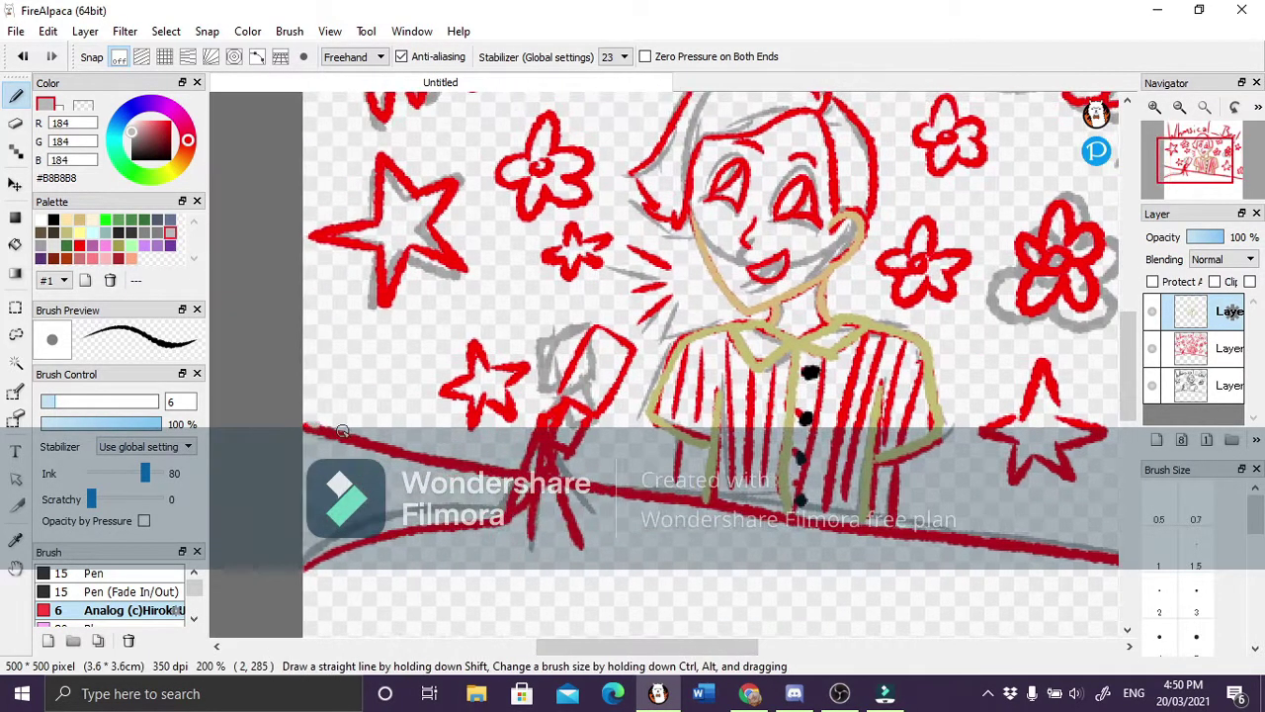
scroll(617, 295, "down", 2)
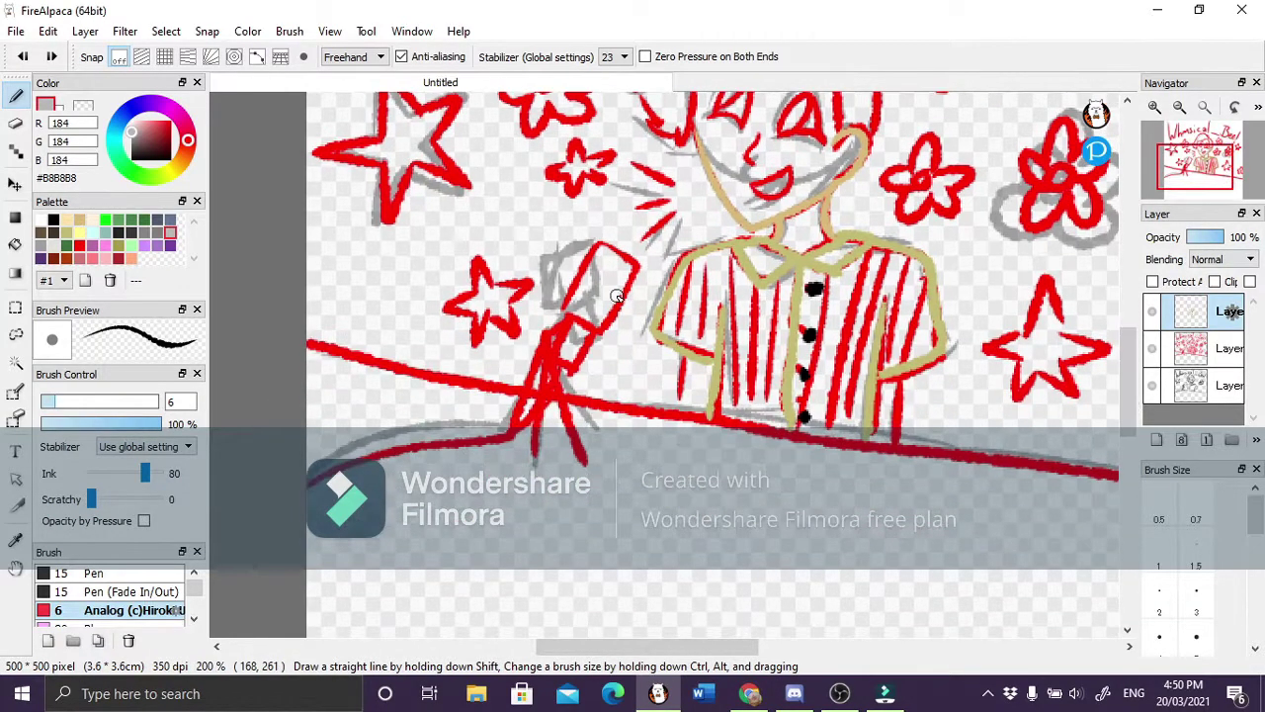
left_click_drag(317, 342, 708, 409)
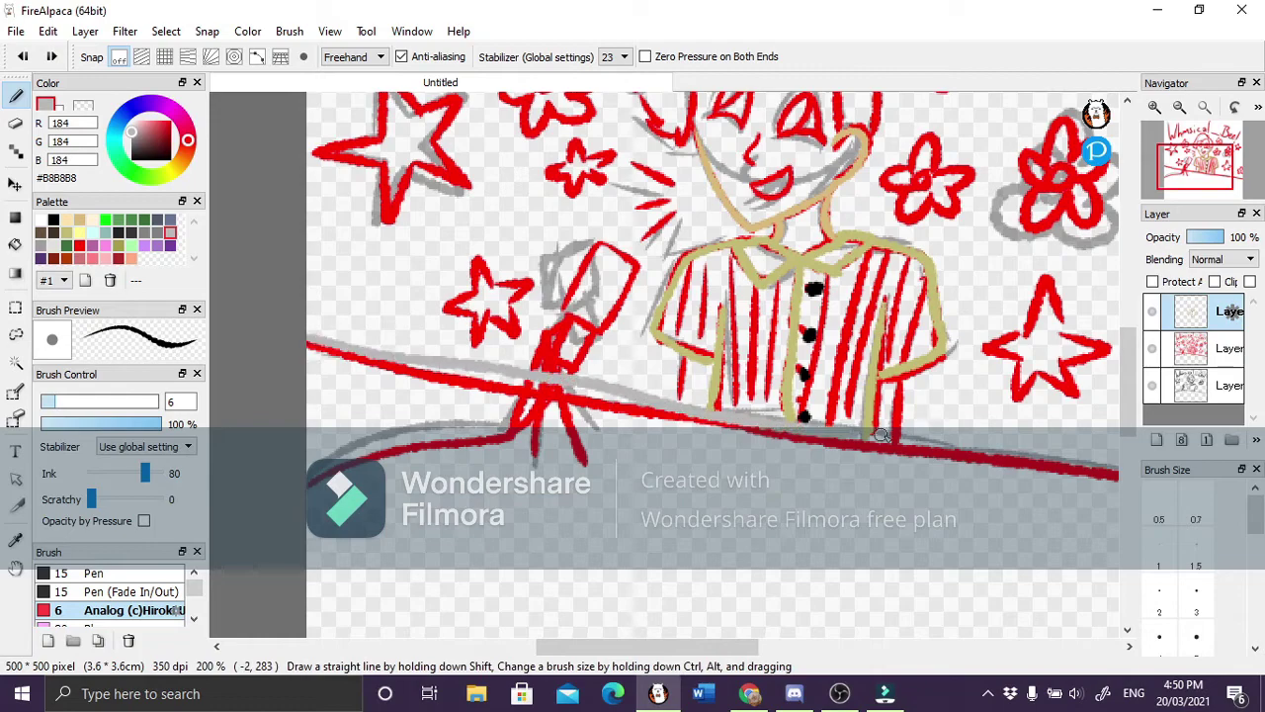
left_click_drag(707, 410, 1012, 461)
mouse_move(698, 645)
left_mouse_down()
mouse_move(720, 646)
mouse_move(646, 459)
mouse_move(709, 620)
mouse_move(322, 428)
left_mouse_up()
left_click(54, 219)
Draw the microphone cord and microphone head outline in black.
mouse_move(395, 476)
left_mouse_down()
mouse_move(644, 381)
mouse_move(623, 465)
mouse_move(605, 406)
mouse_move(661, 432)
left_mouse_up()
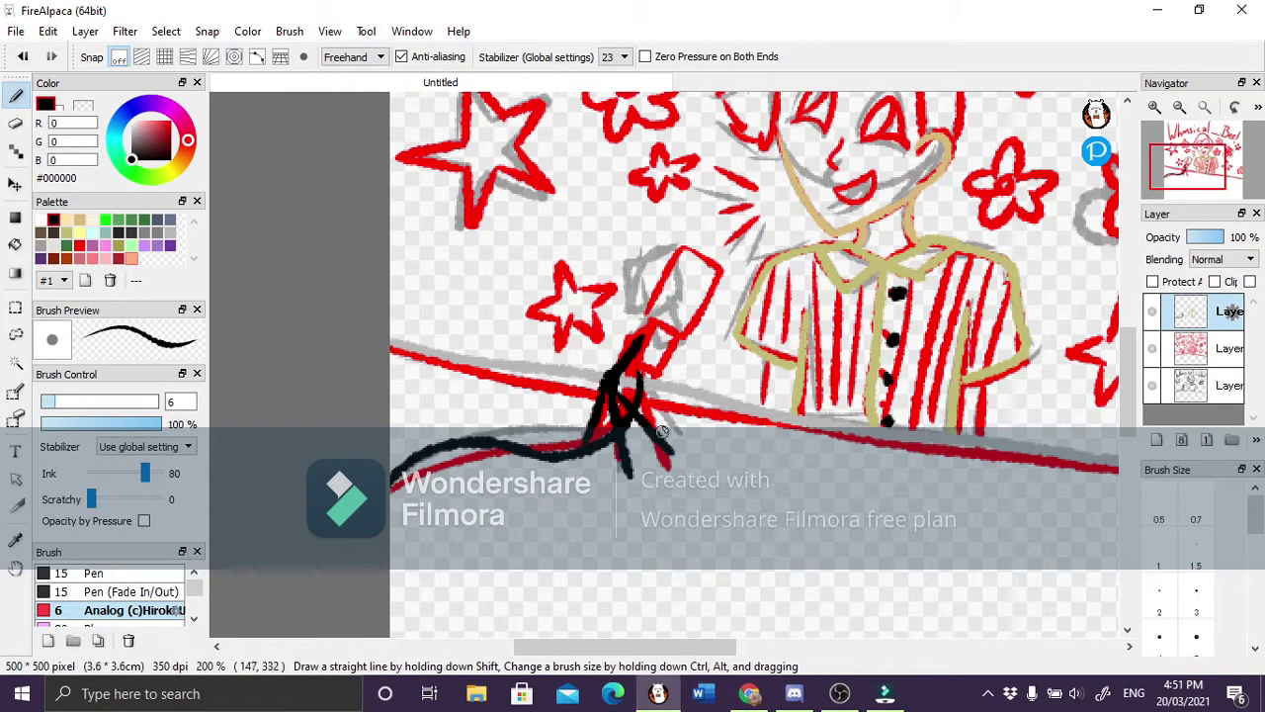
left_click_drag(668, 379, 682, 247)
key("ctrl+z")
mouse_move(643, 324)
left_mouse_down()
mouse_move(719, 265)
mouse_move(672, 341)
left_mouse_up()
Outline the left eye in black.
scroll(617, 307, "up", 3)
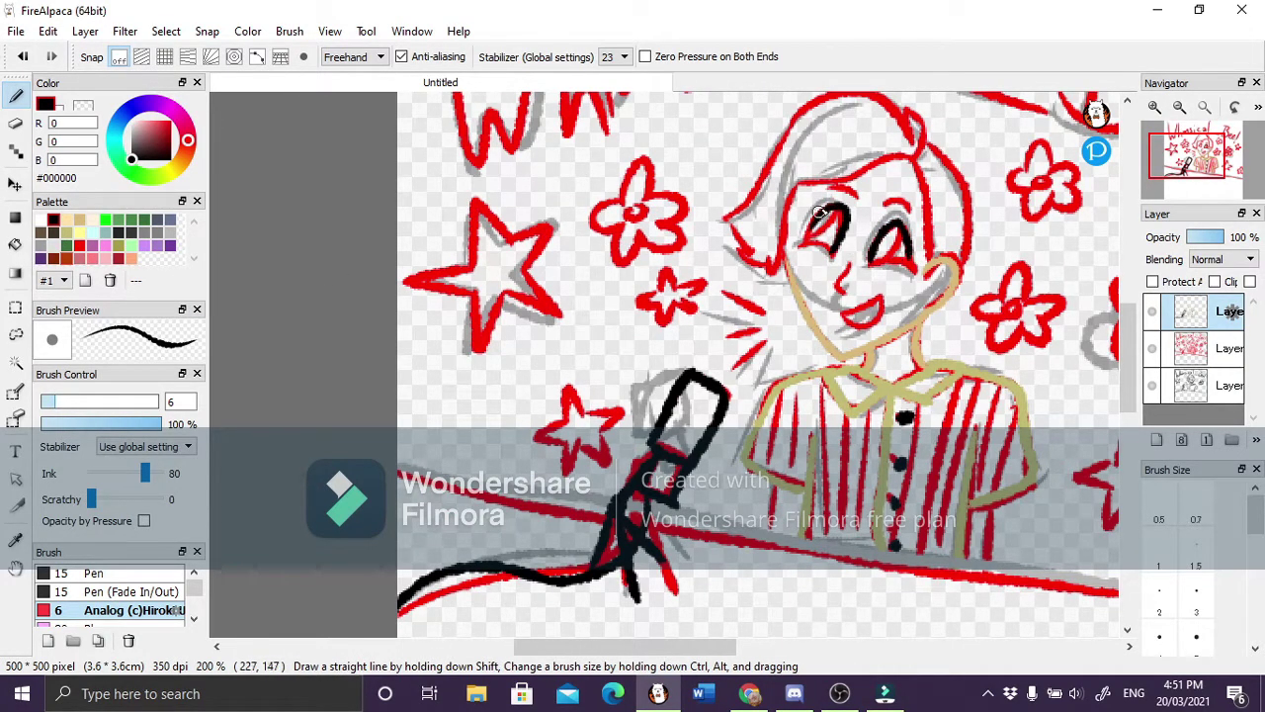
key("ctrl+z")
mouse_move(820, 211)
left_mouse_down()
mouse_move(895, 225)
mouse_move(904, 265)
left_mouse_up()
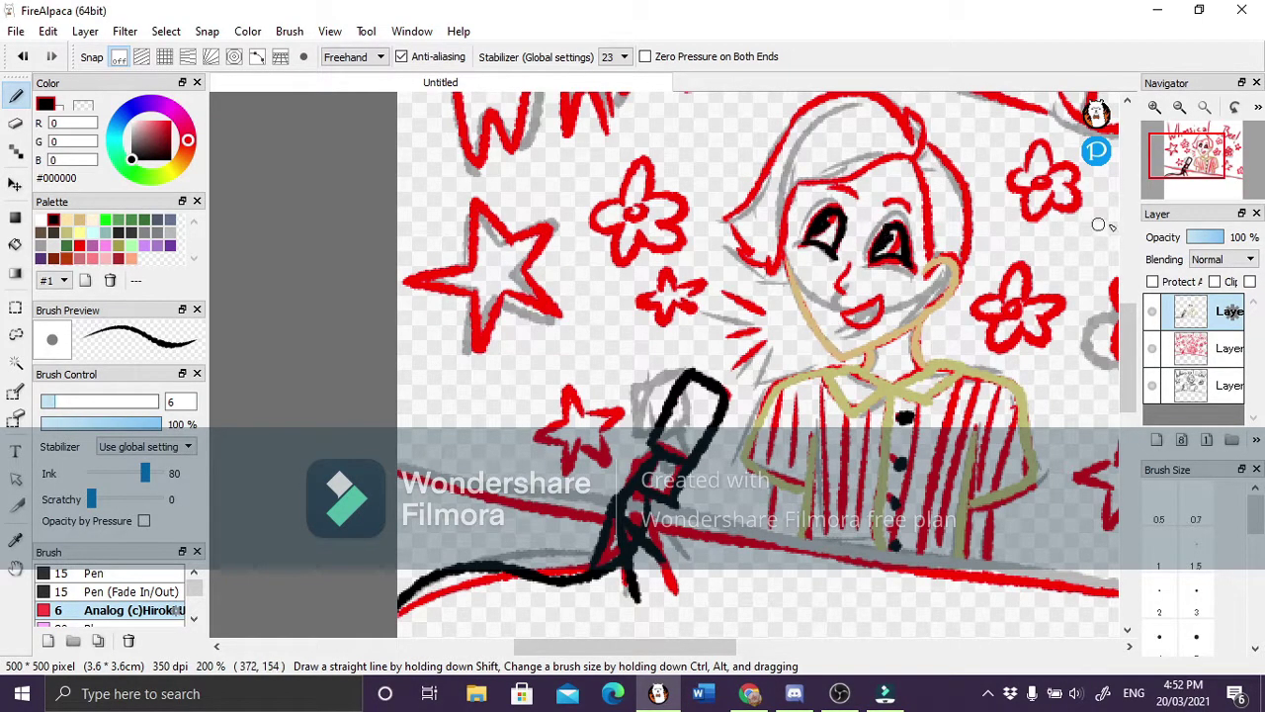
Edge the hair with dark brown on the right and pink along the top.
left_click(59, 258)
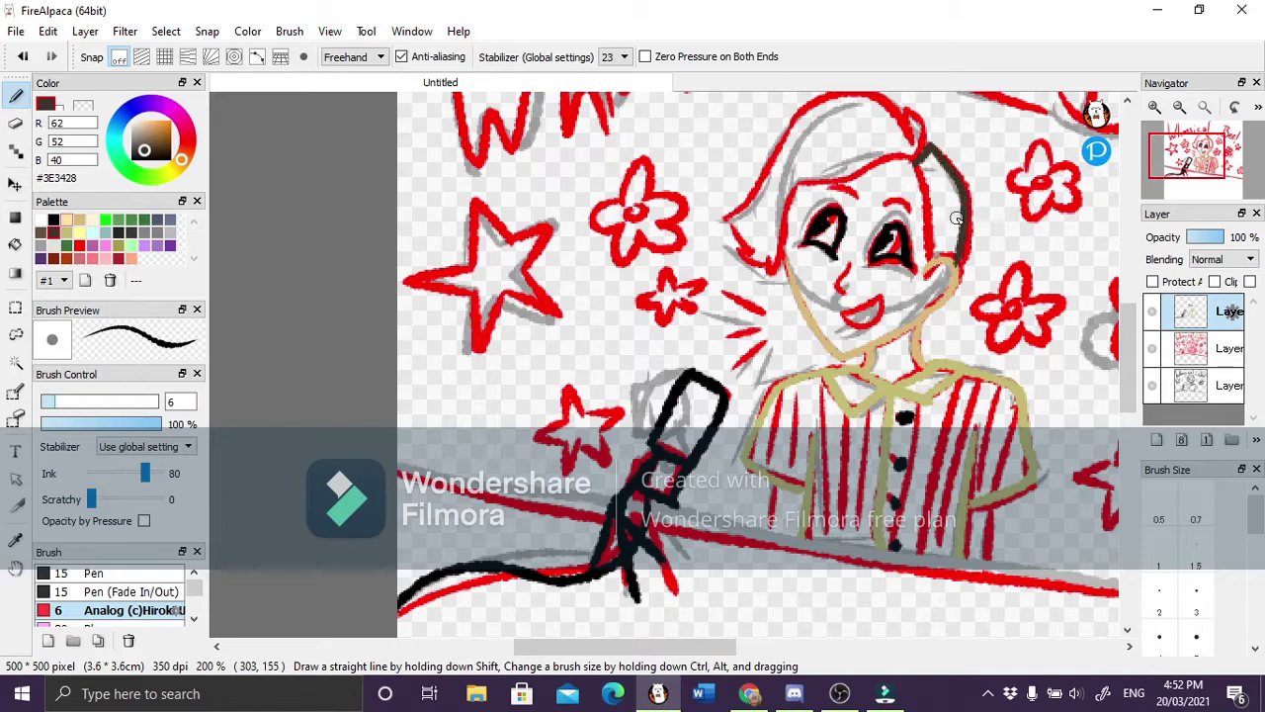
left_click_drag(957, 218, 959, 192)
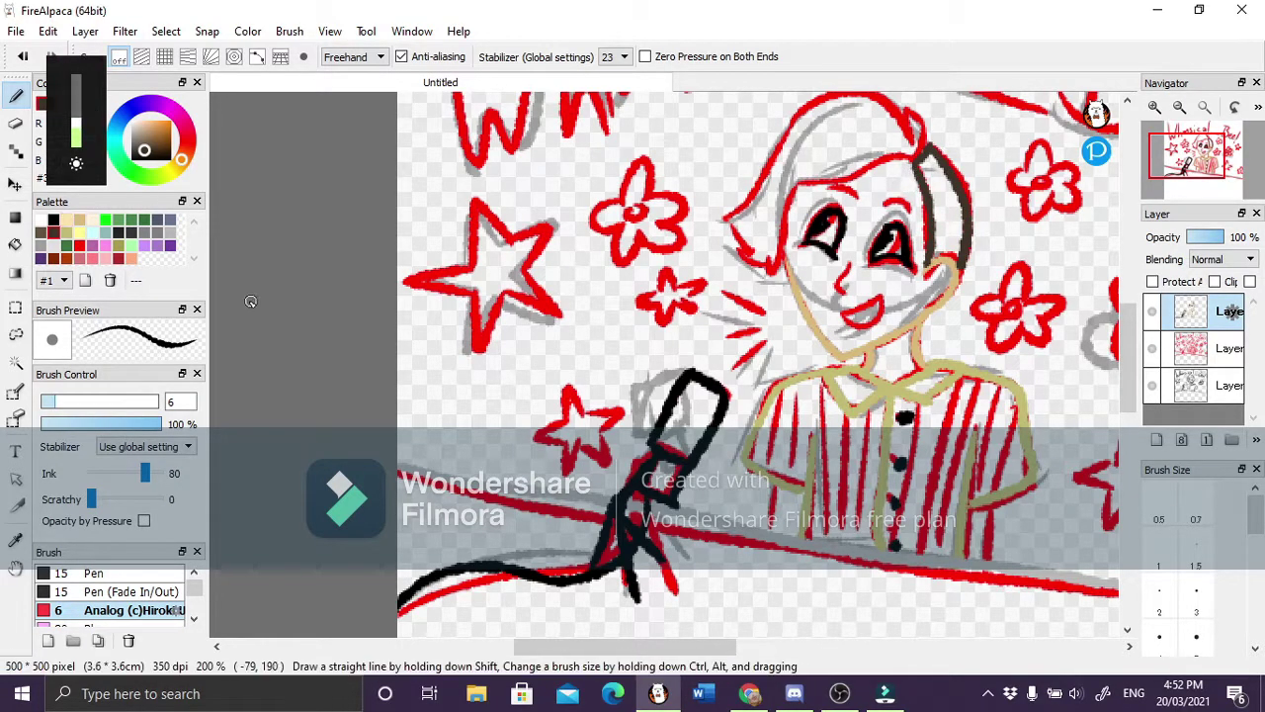
left_click(79, 219)
left_click(54, 239)
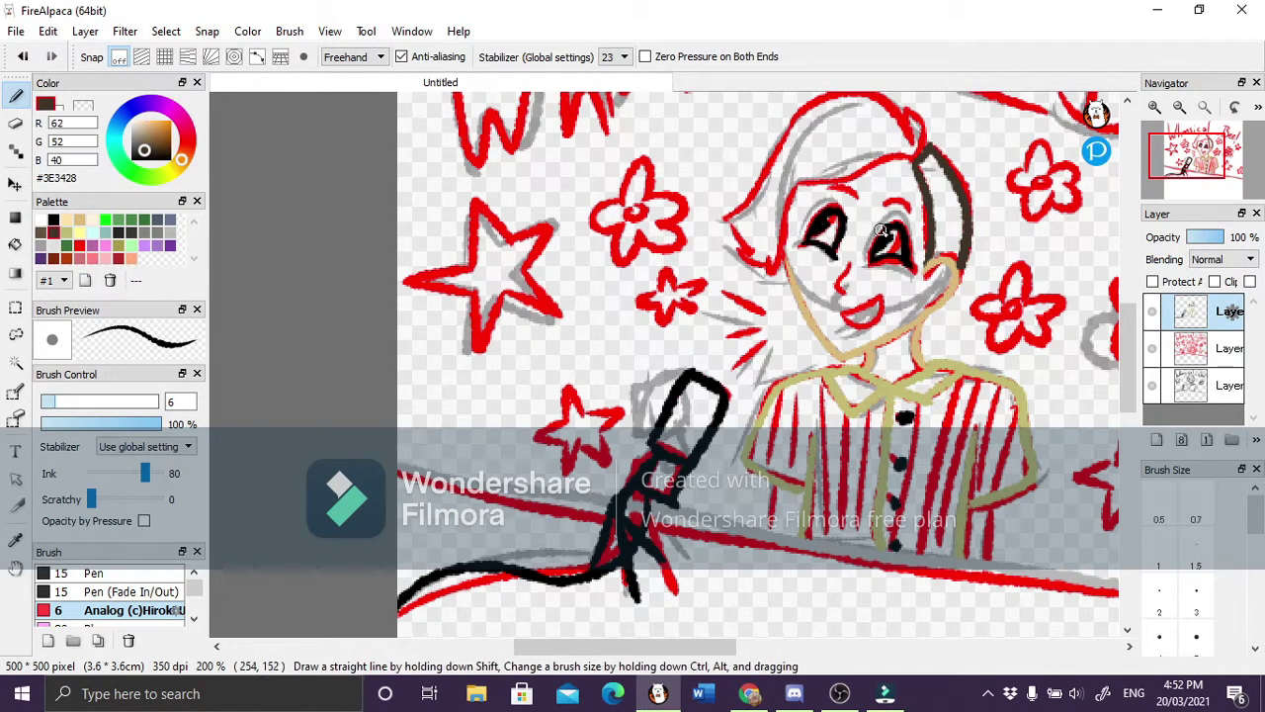
left_click_drag(919, 156, 912, 121)
left_click(92, 245)
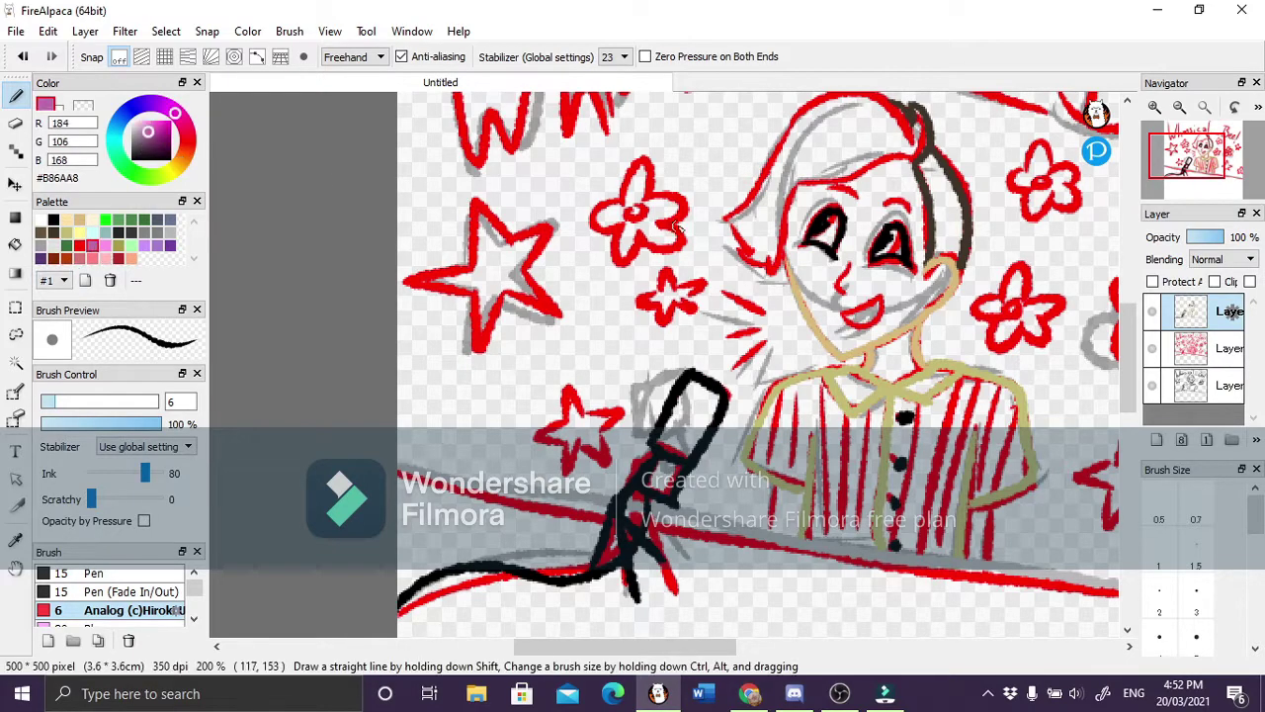
scroll(890, 188, "up", 2)
mouse_move(895, 180)
left_mouse_down()
mouse_move(727, 301)
mouse_move(789, 300)
left_mouse_up()
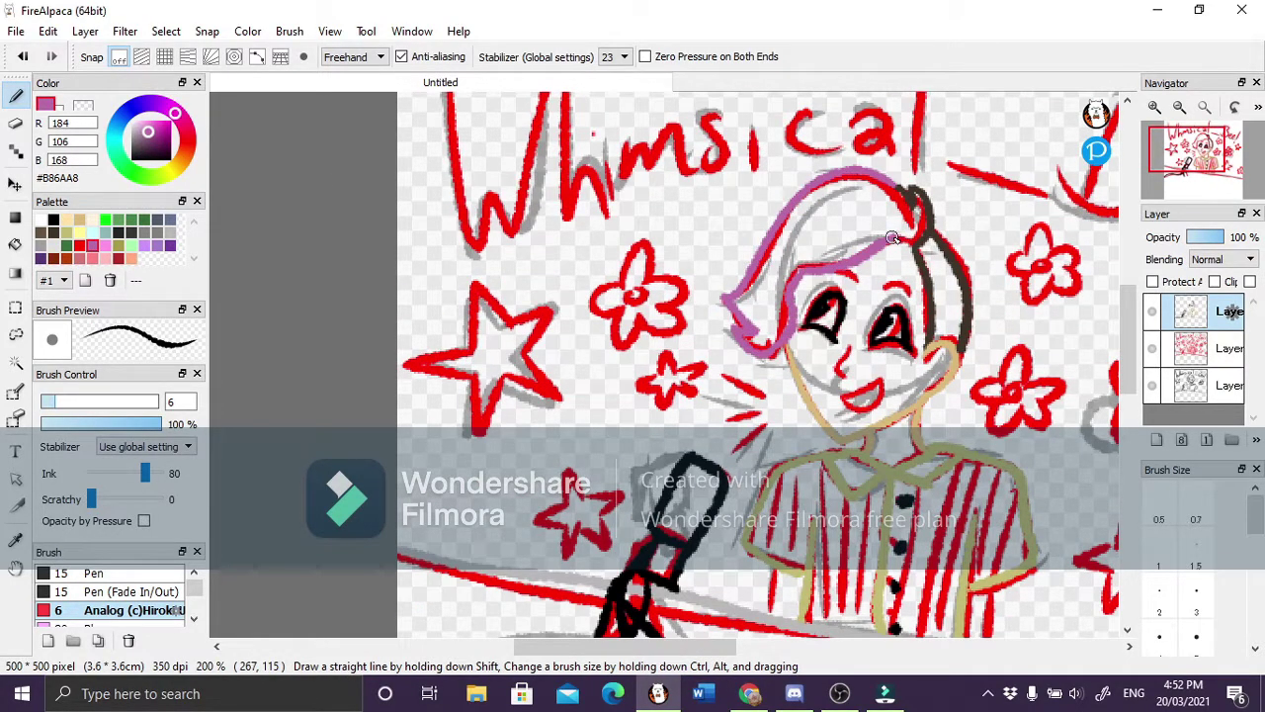
Save a lighter brown to the palette and extend the hair down the right side.
left_click(53, 238)
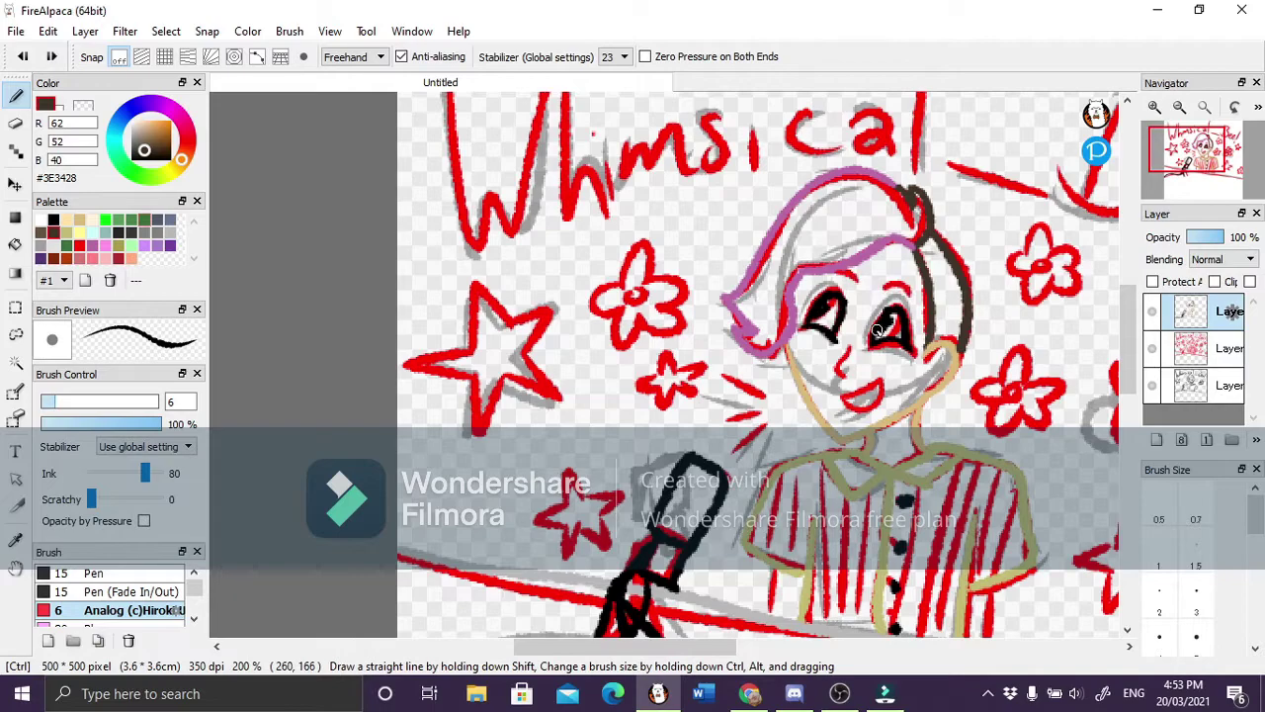
left_click(151, 143)
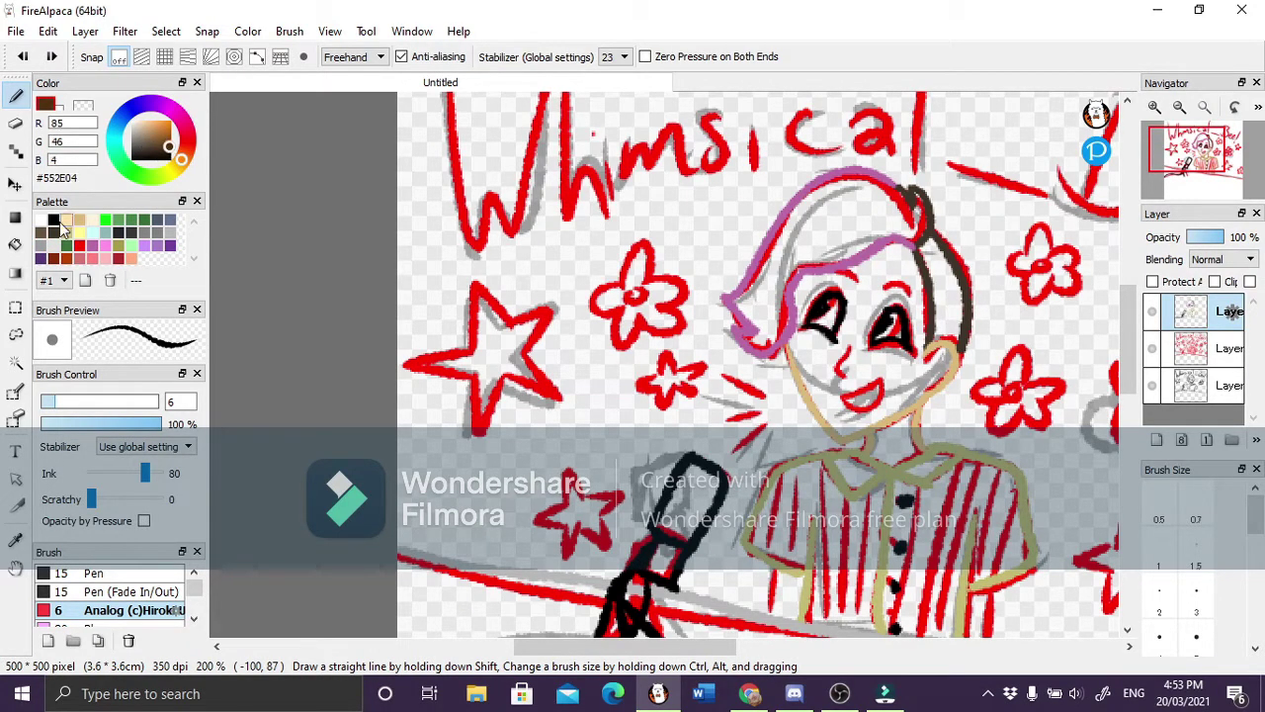
double_click(144, 258)
left_click(633, 438)
left_click(170, 148)
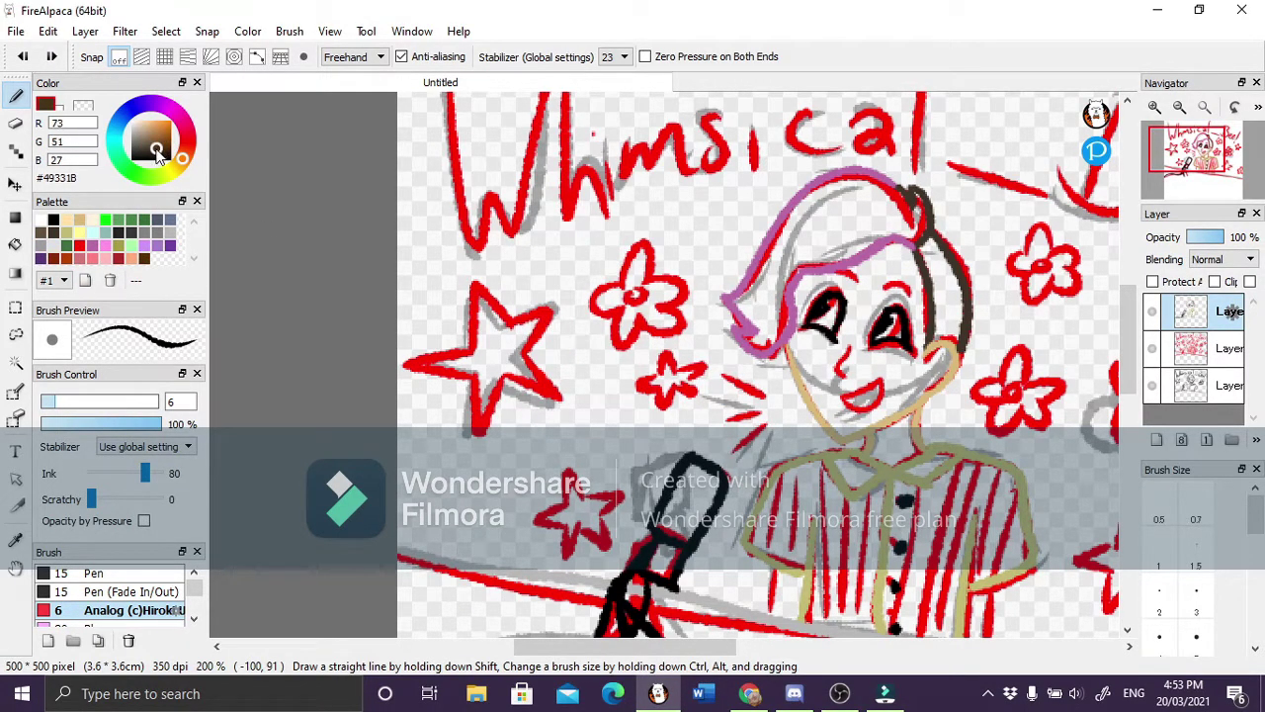
double_click(144, 258)
left_click(633, 440)
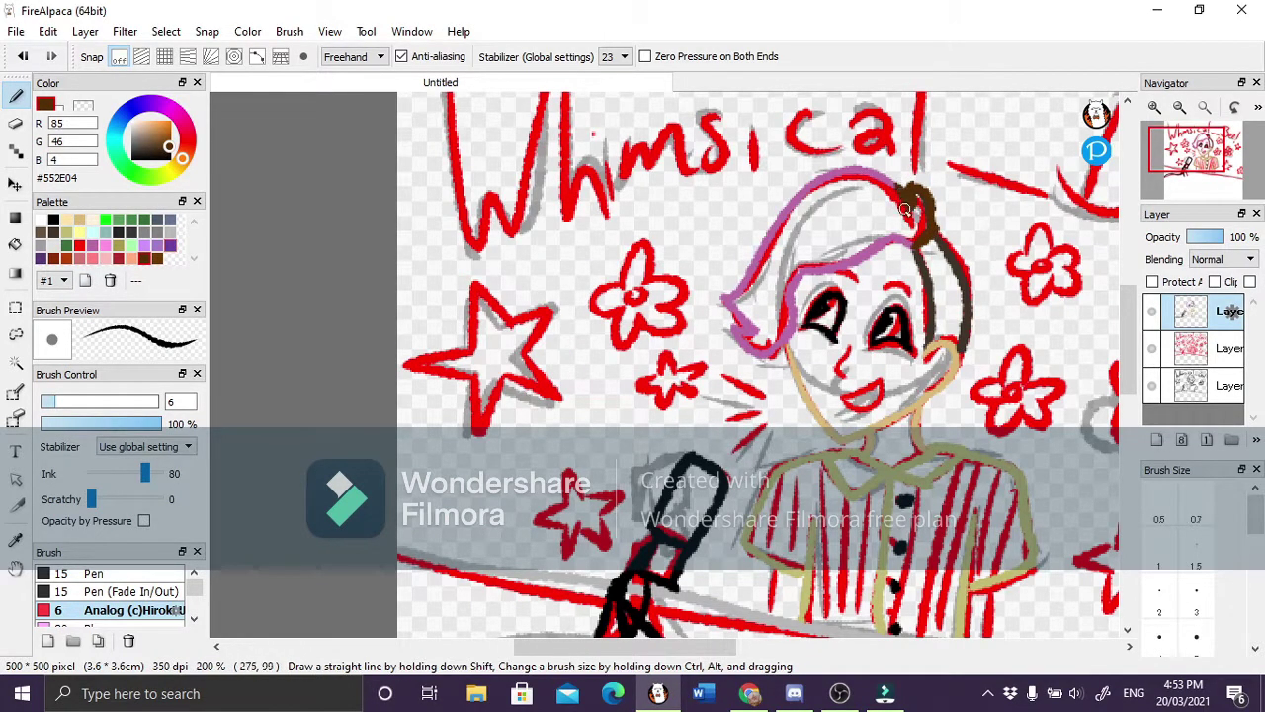
left_click_drag(901, 193, 966, 346)
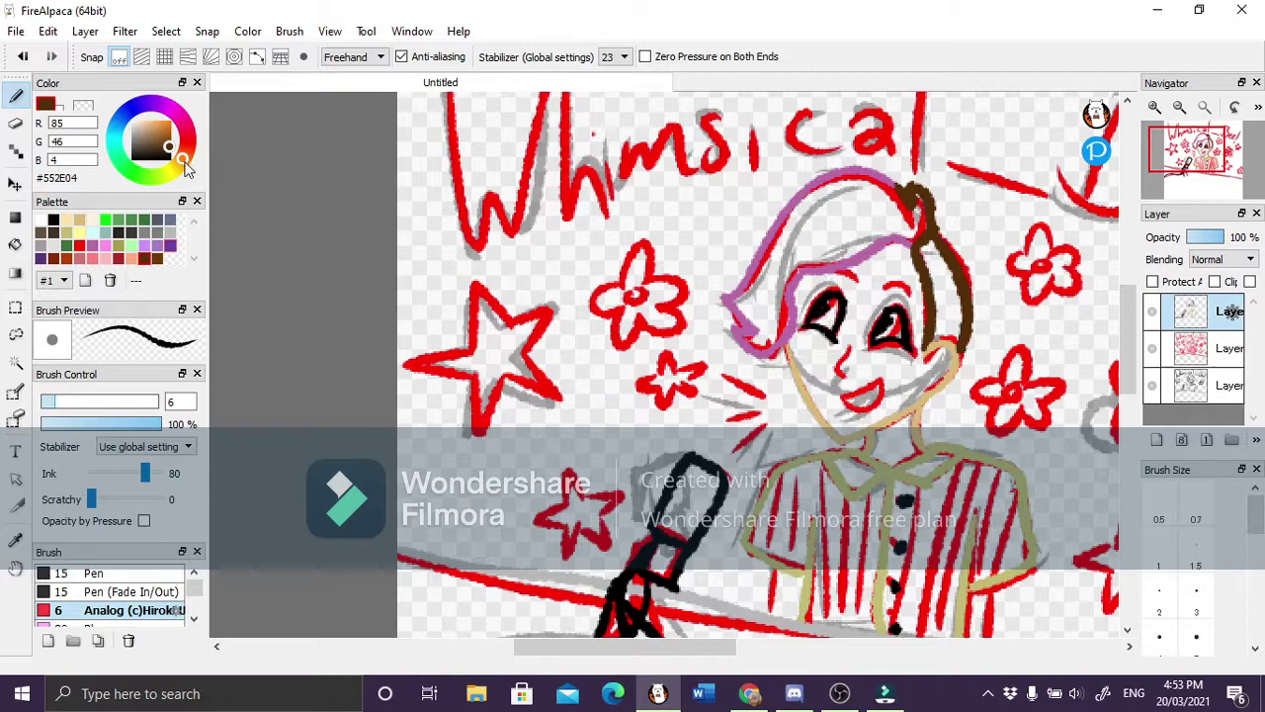
key("e")
left_click(16, 95)
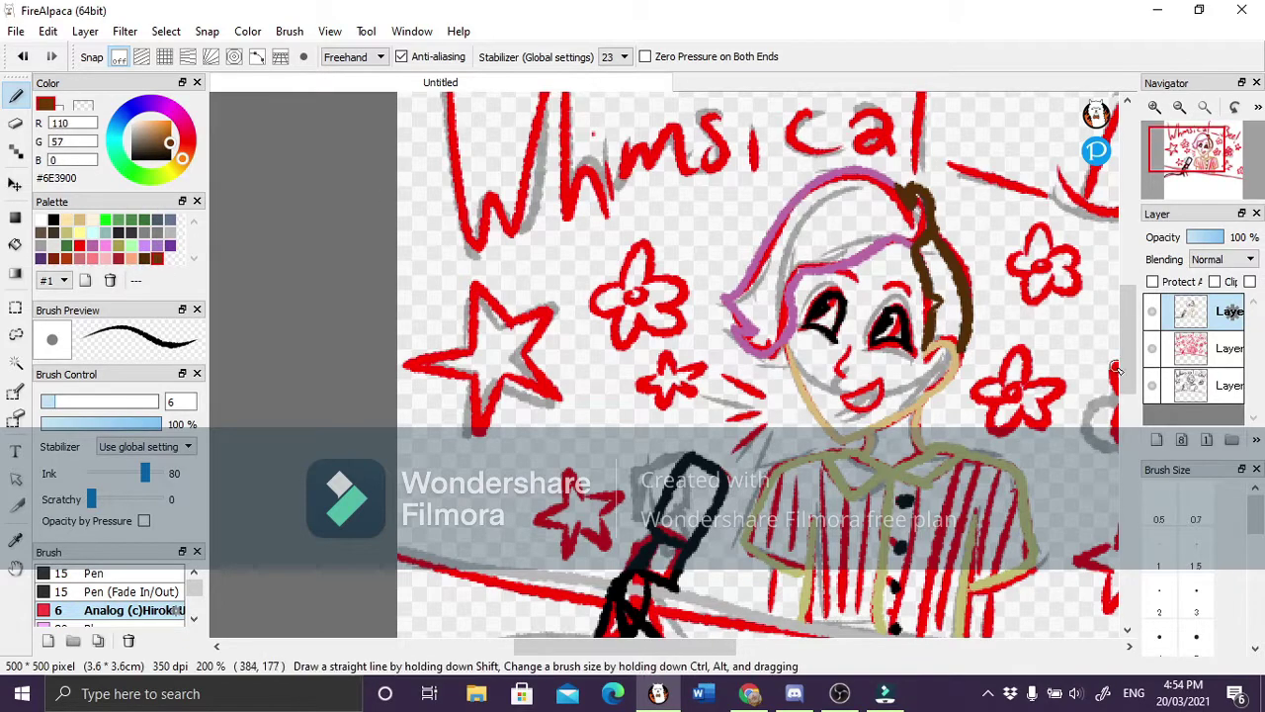
Add a new layer and draw a tan line on the shirt's right.
left_click(1157, 439)
left_click(80, 228)
left_click(78, 224)
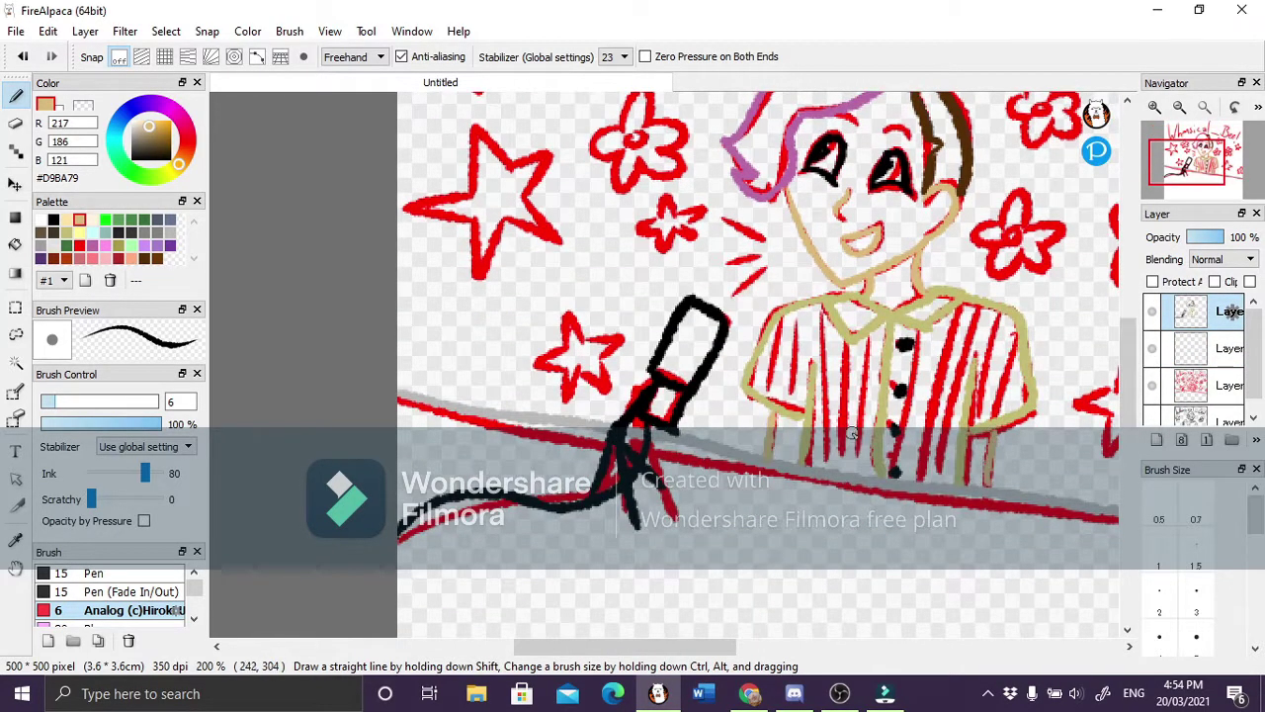
left_click_drag(989, 484, 993, 428)
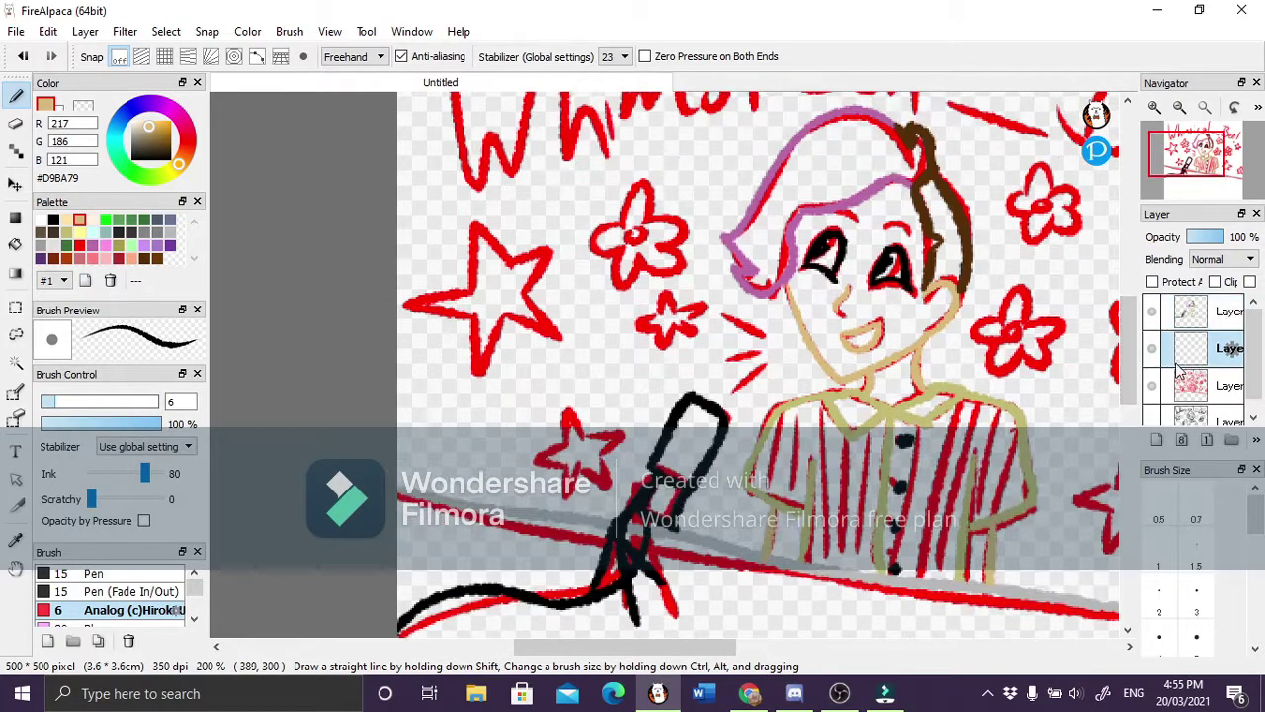
Hide the red sketch layer and paint pale peach skin over the face with a larger solid pen.
left_click(65, 216)
left_click(59, 403)
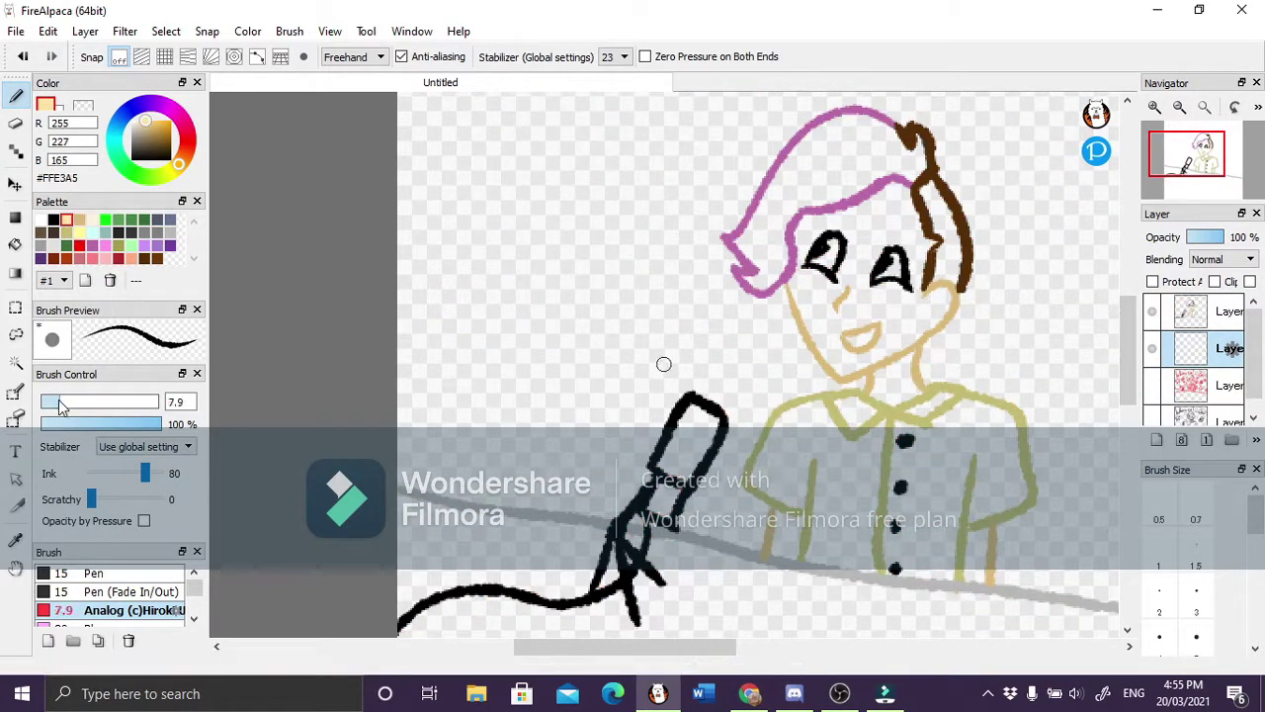
double_click(94, 573)
left_click(737, 588)
left_click_drag(820, 282, 905, 309)
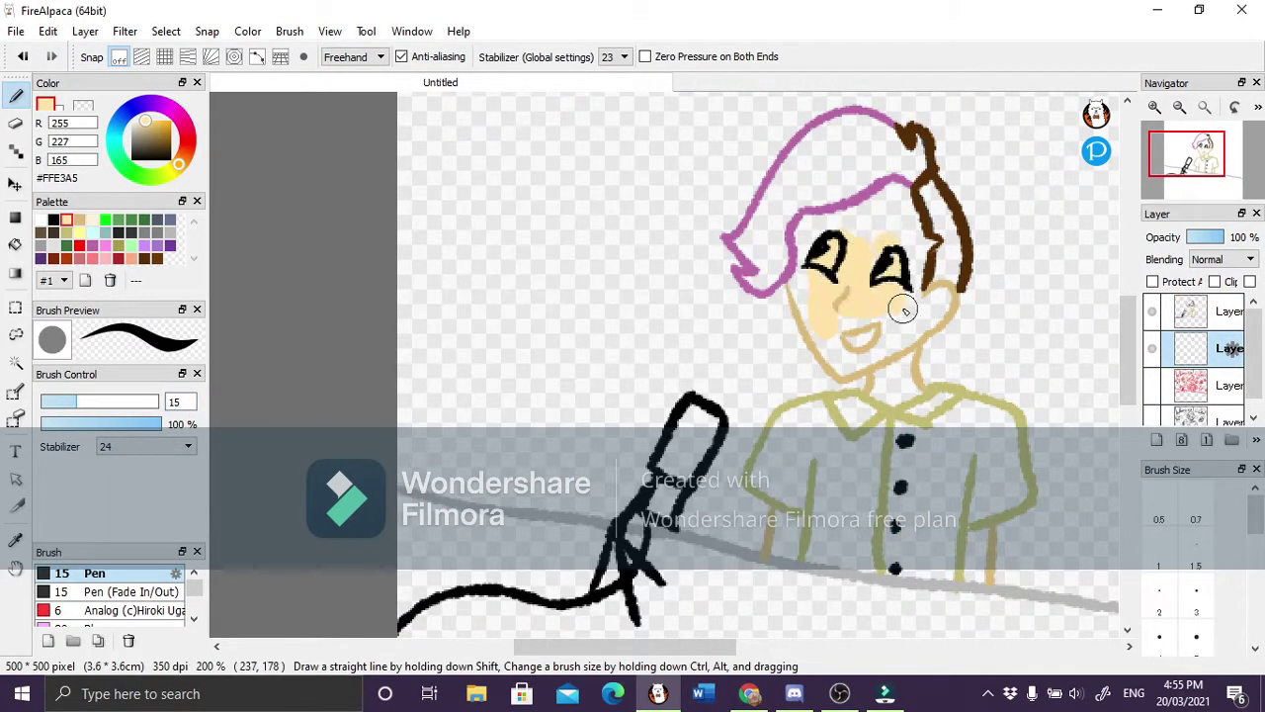
Paint a large backdrop on the layer beneath, replacing the light pink with grey.
left_click(1191, 386)
left_click(105, 258)
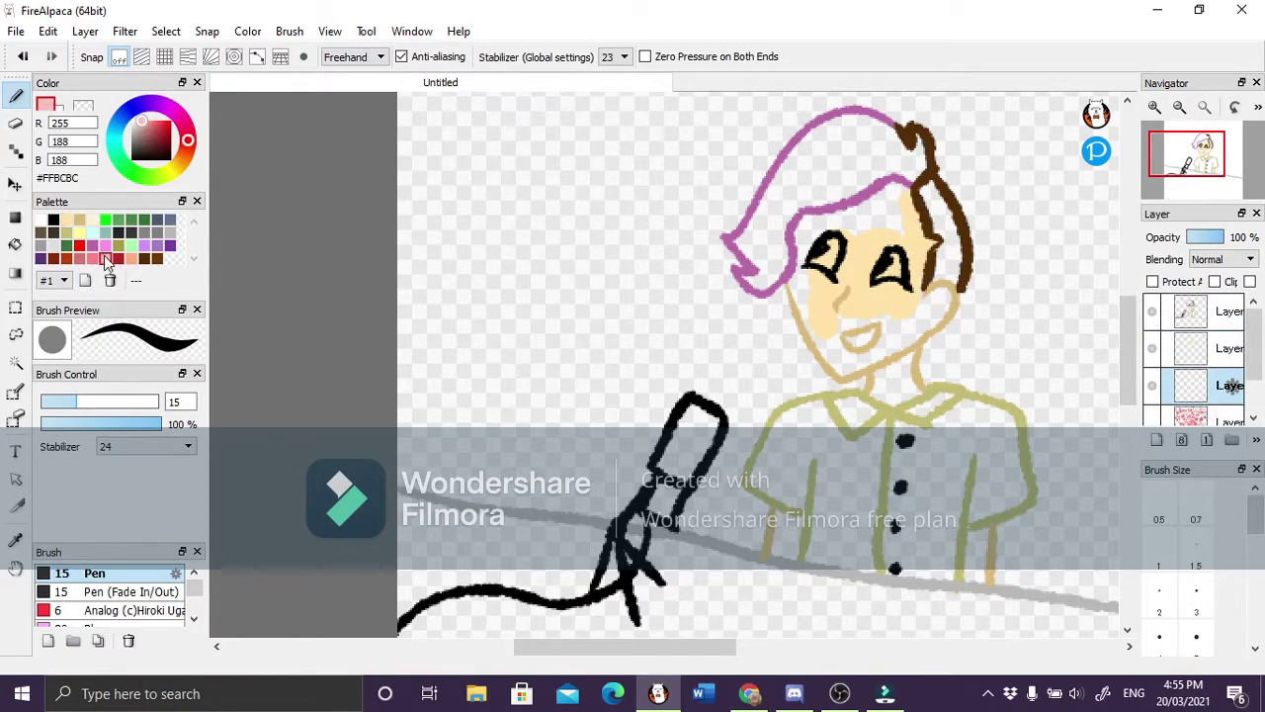
left_click(154, 402)
mouse_move(593, 494)
left_mouse_down()
mouse_move(573, 534)
mouse_move(787, 201)
mouse_move(893, 465)
mouse_move(682, 415)
left_mouse_up()
key("ctrl+z")
left_click(170, 233)
Back on the skin layer, fill the face's left edge and forehead with skin tone.
left_click(1191, 348)
scroll(889, 331, "up", 2)
left_click(71, 401)
left_click(79, 220)
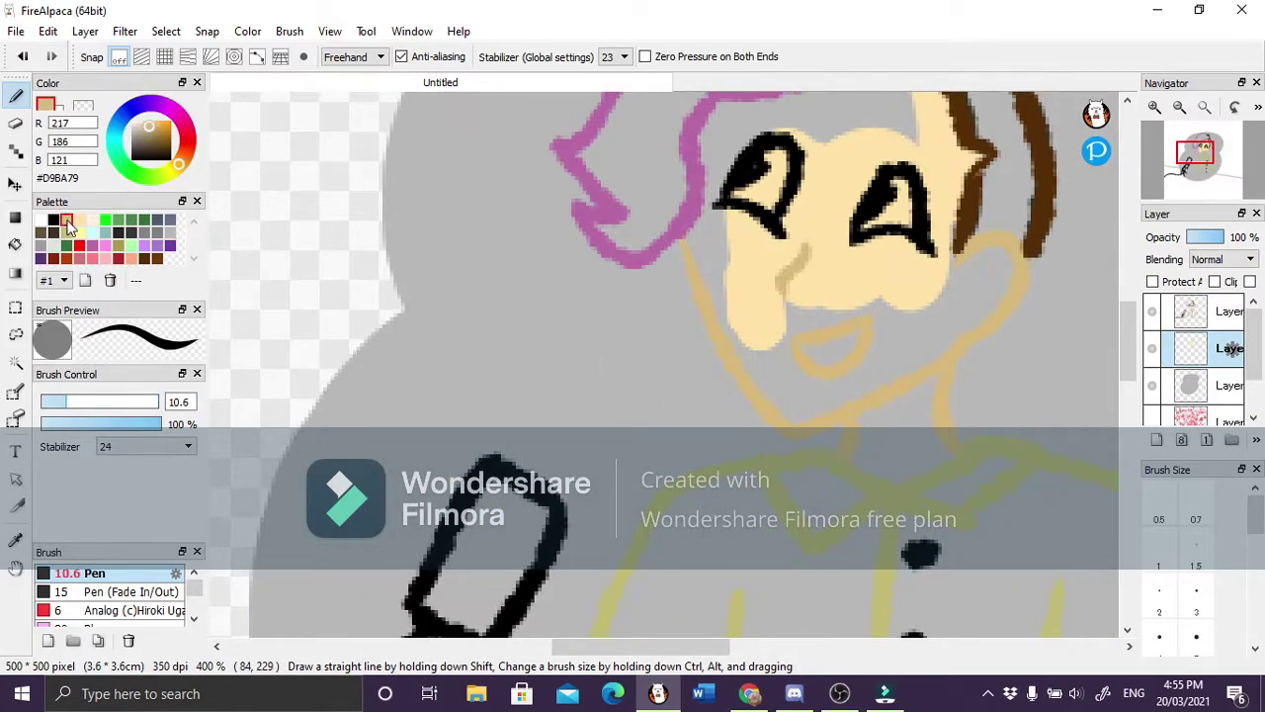
left_click_drag(741, 317, 721, 161)
scroll(890, 217, "up", 3)
mouse_move(955, 243)
left_mouse_down()
mouse_move(714, 273)
mouse_move(919, 321)
mouse_move(994, 415)
mouse_move(735, 485)
mouse_move(842, 460)
mouse_move(935, 469)
left_mouse_up()
Draw two brown eyebrows above the eyes and touch up the eyes in black.
scroll(934, 469, "down", 4)
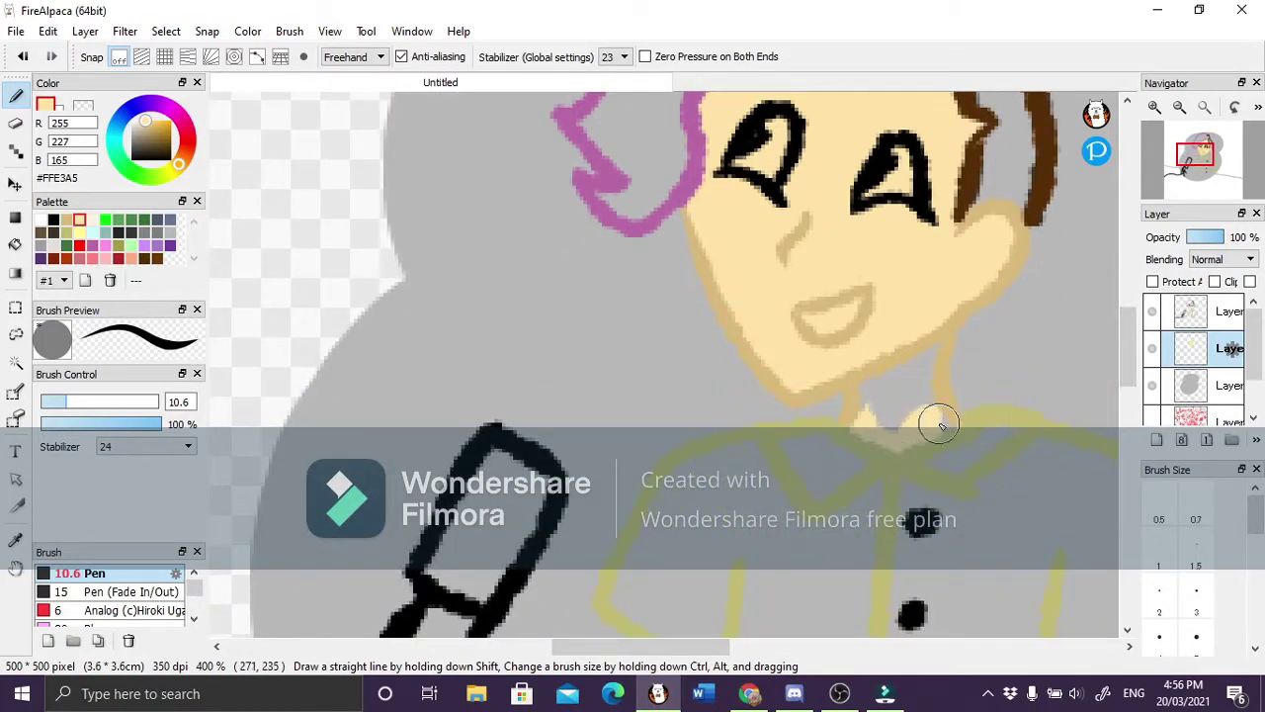
key("e")
key("b")
scroll(870, 364, "up", 2)
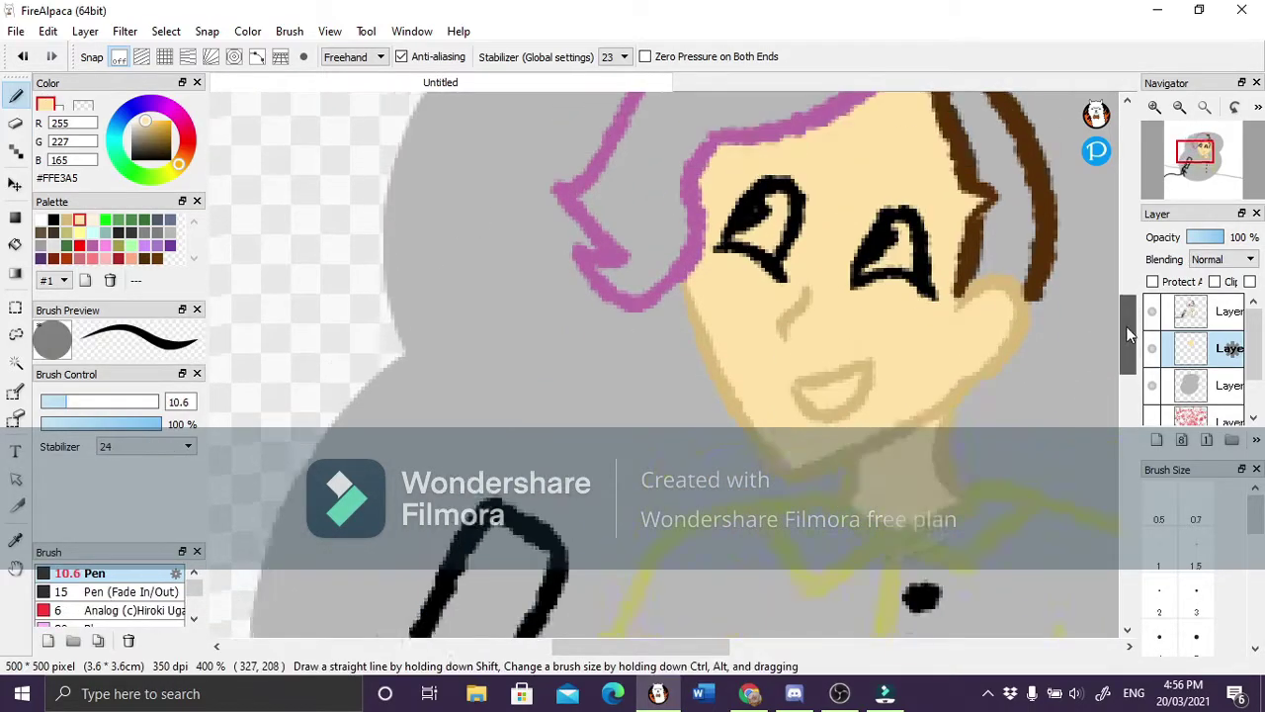
left_click(145, 258)
left_click_drag(888, 223, 921, 209)
left_click_drag(822, 201, 776, 202)
left_click(79, 220)
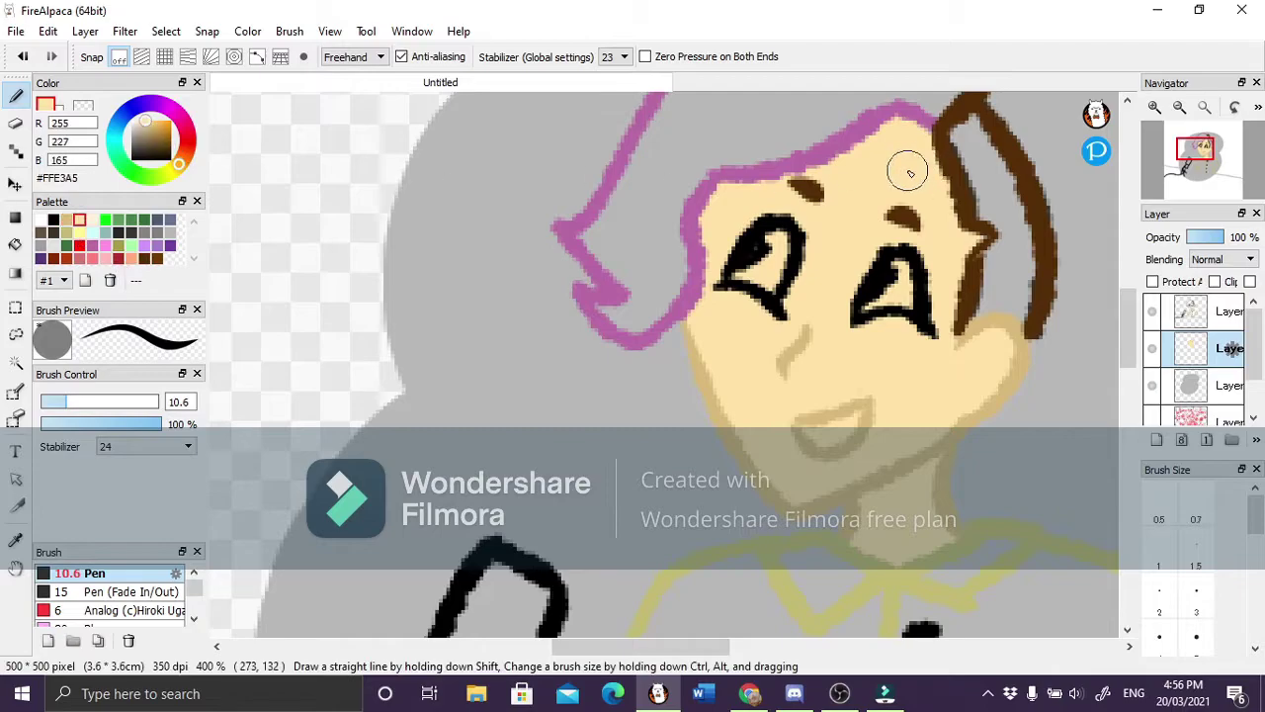
left_click(749, 252, "alt")
left_click_drag(749, 252, 737, 249)
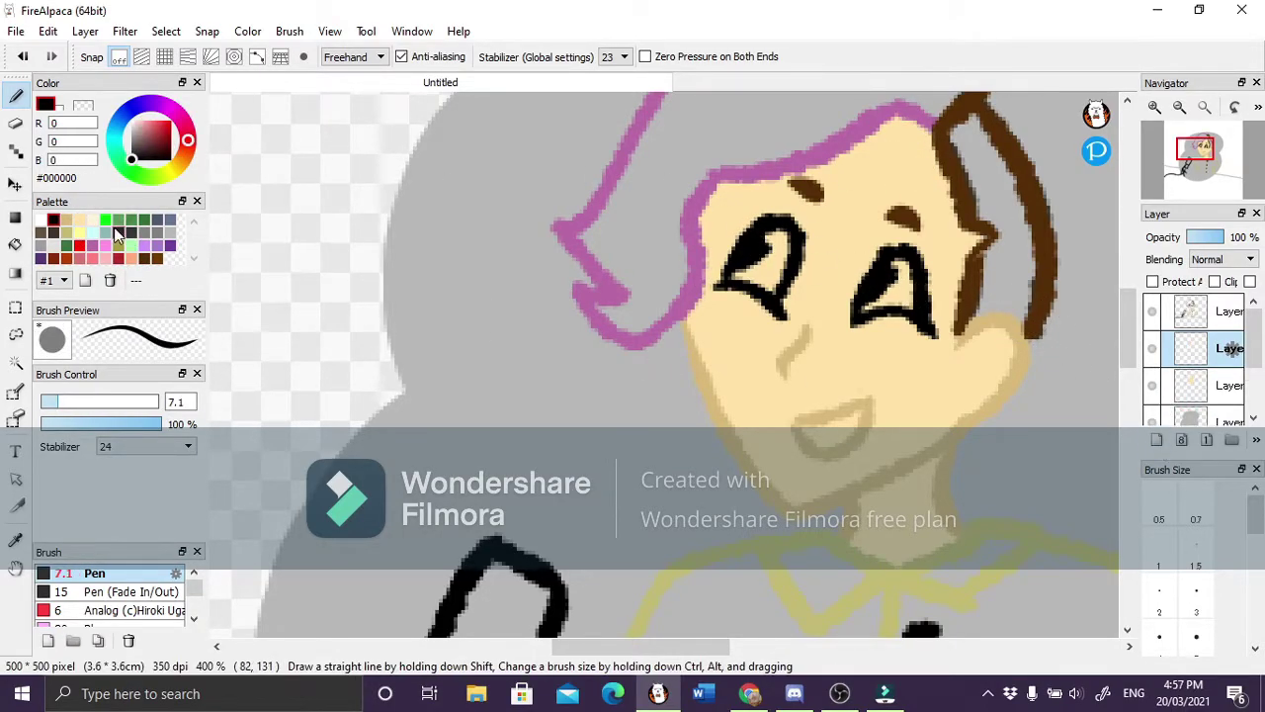
Paint a white highlight and a green iris streak in the left eye.
left_click(39, 220)
left_click_drag(761, 239, 770, 261)
left_click(118, 219)
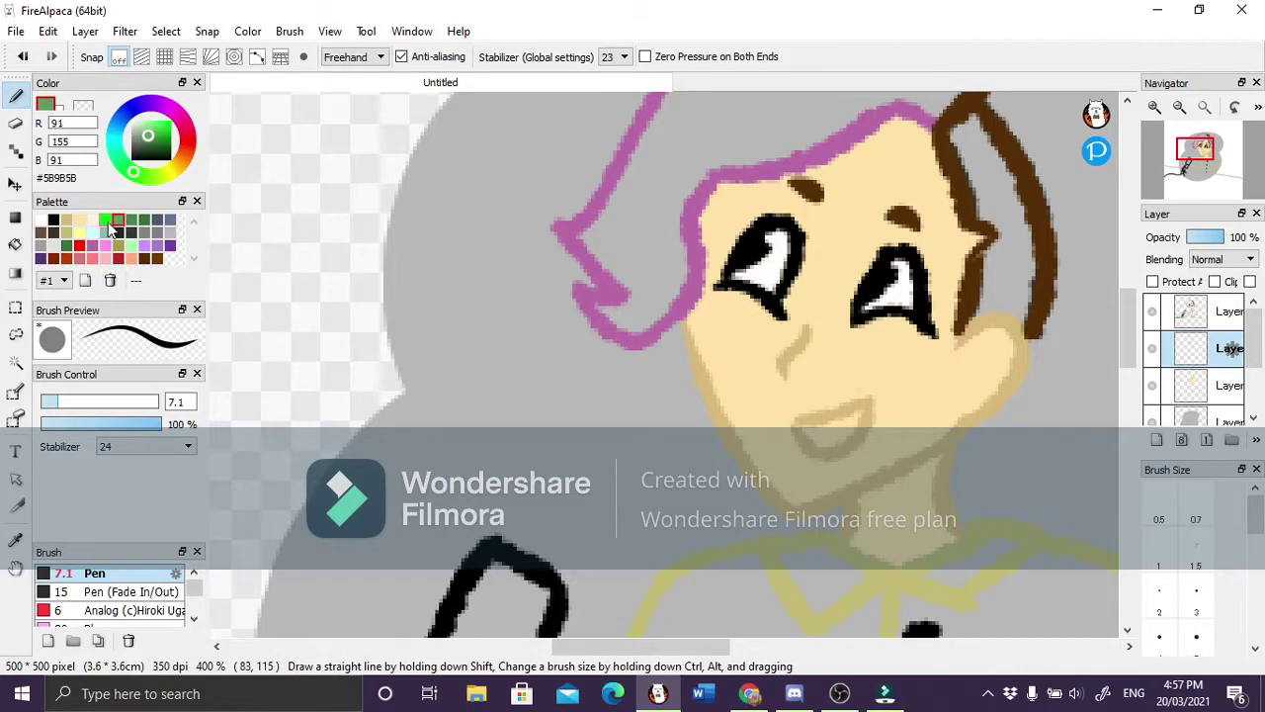
left_click_drag(303, 192, 277, 192)
scroll(684, 248, "up", 2)
mouse_move(593, 292)
left_mouse_down()
mouse_move(661, 259)
mouse_move(806, 102)
left_mouse_up()
left_click(39, 219)
mouse_move(786, 166)
left_mouse_down()
mouse_move(766, 130)
mouse_move(789, 124)
mouse_move(784, 173)
left_mouse_up()
left_click(118, 219)
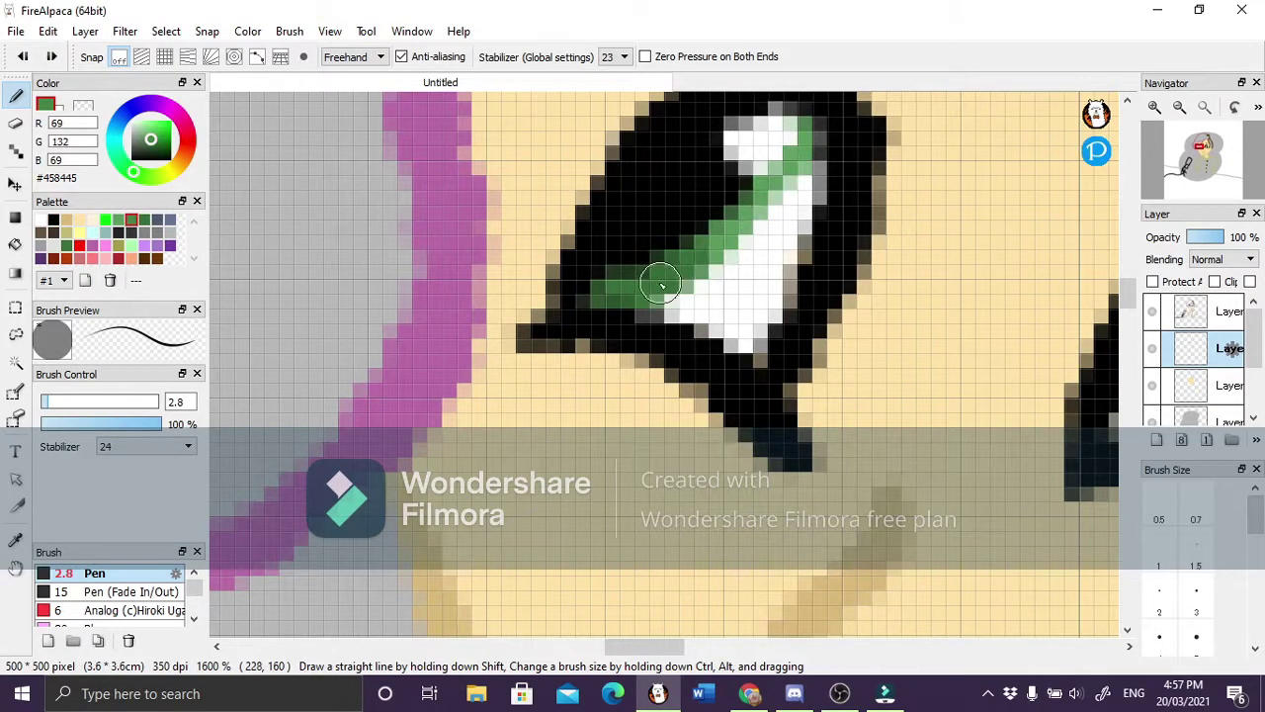
On the highlight layer, paint a green streak in the second eye shaded darker green below.
scroll(739, 564, "right", 5)
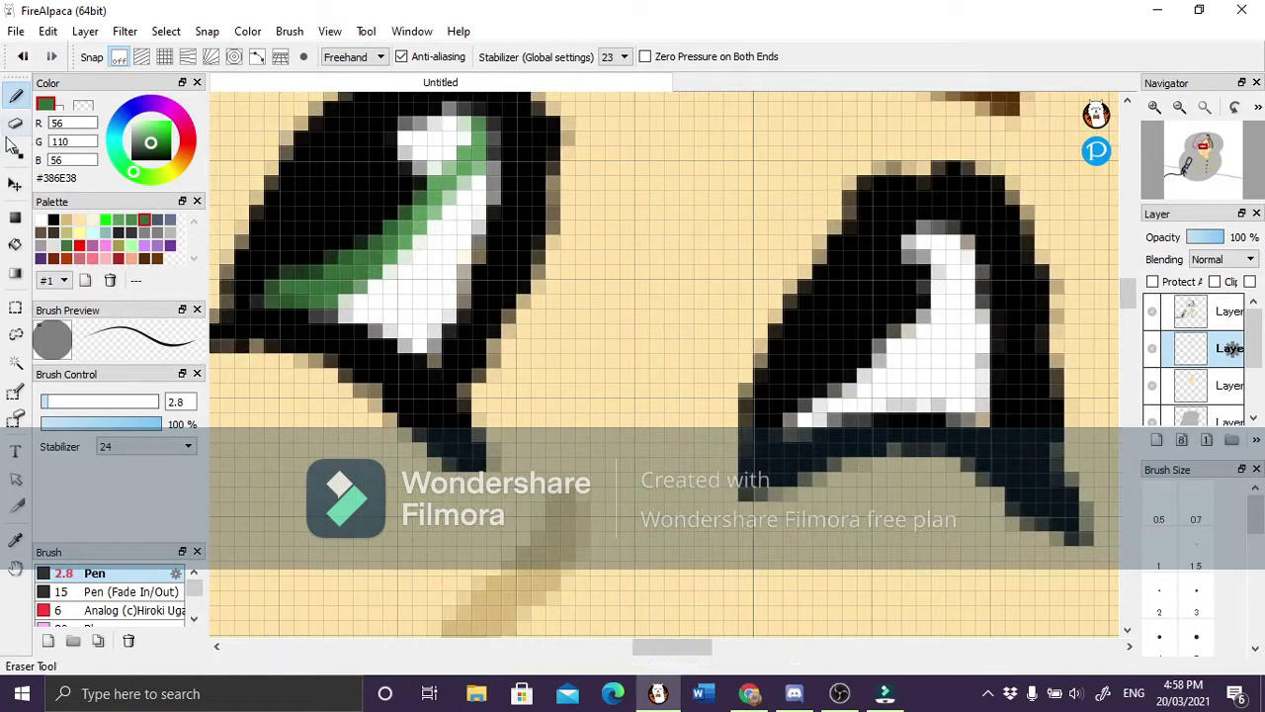
left_click(52, 220)
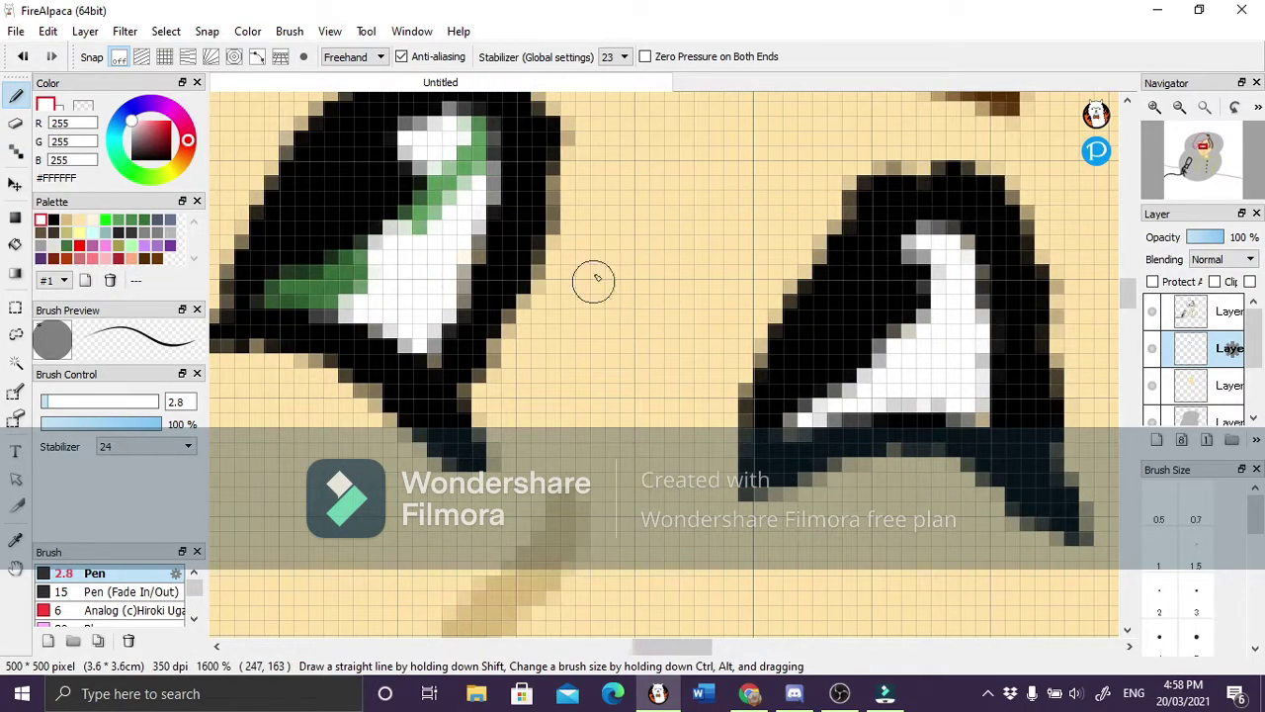
left_click(1159, 441)
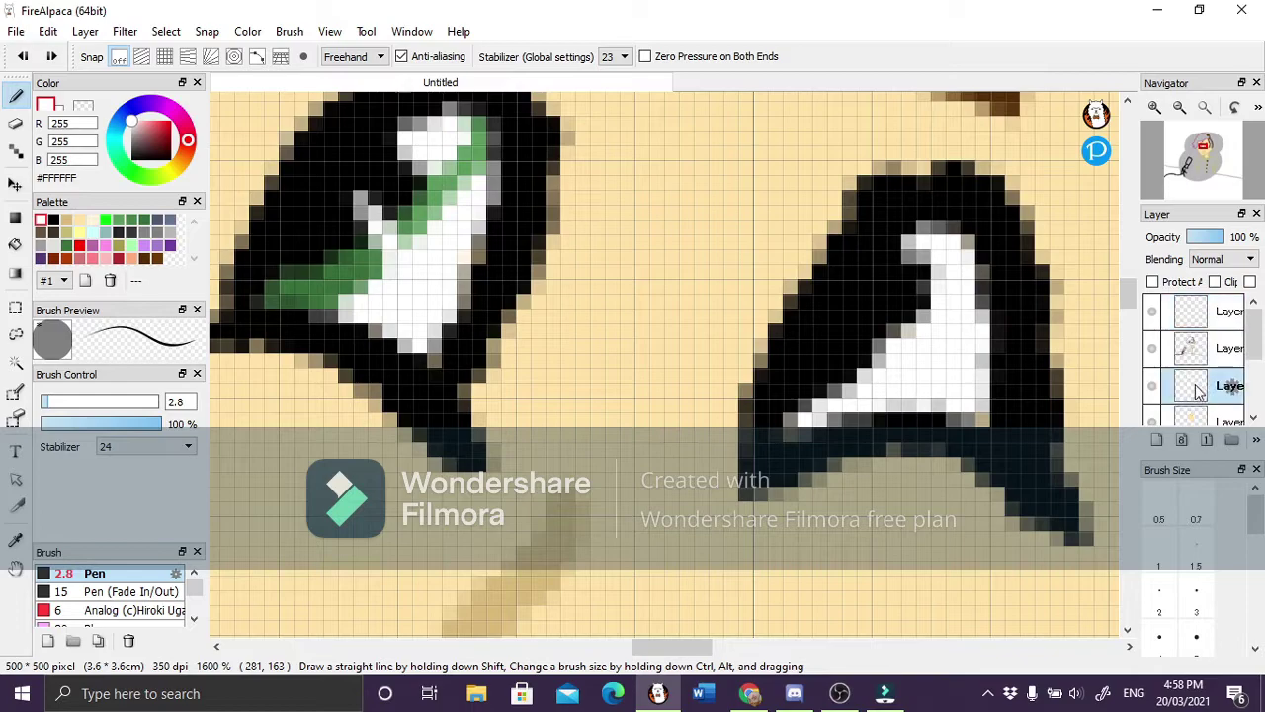
left_click(118, 219)
left_click_drag(796, 420, 934, 285)
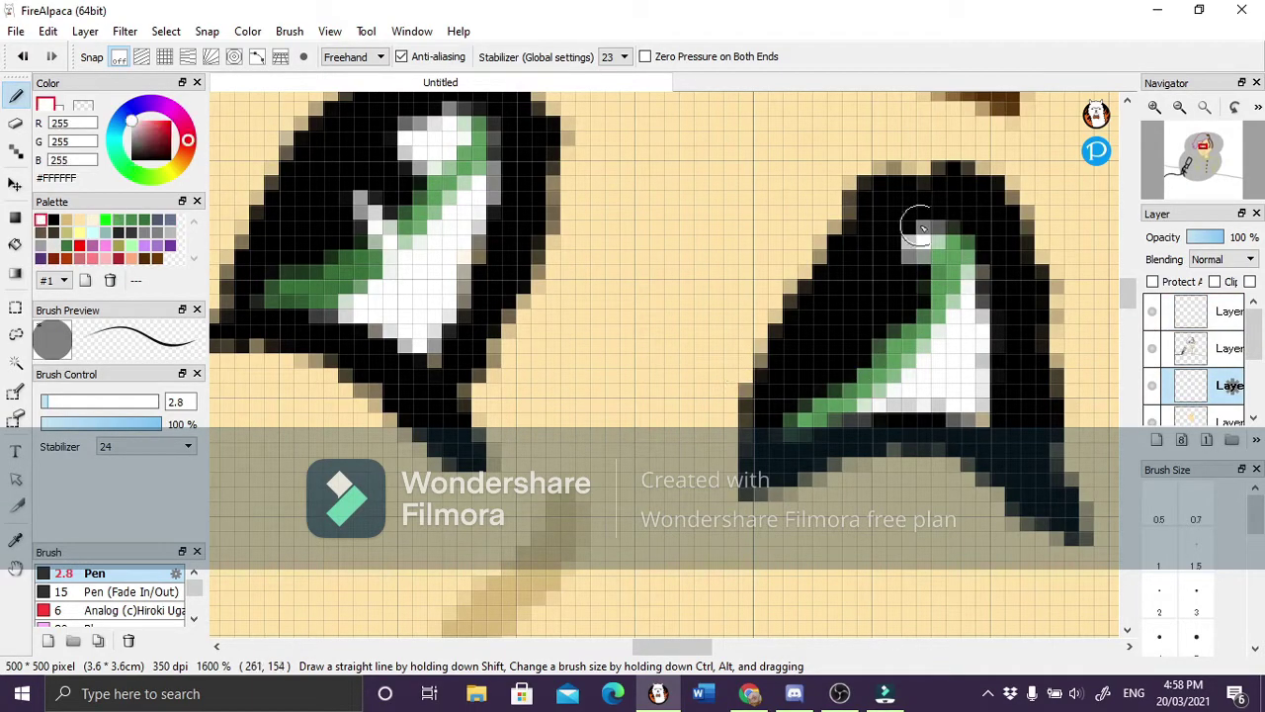
left_click(144, 220)
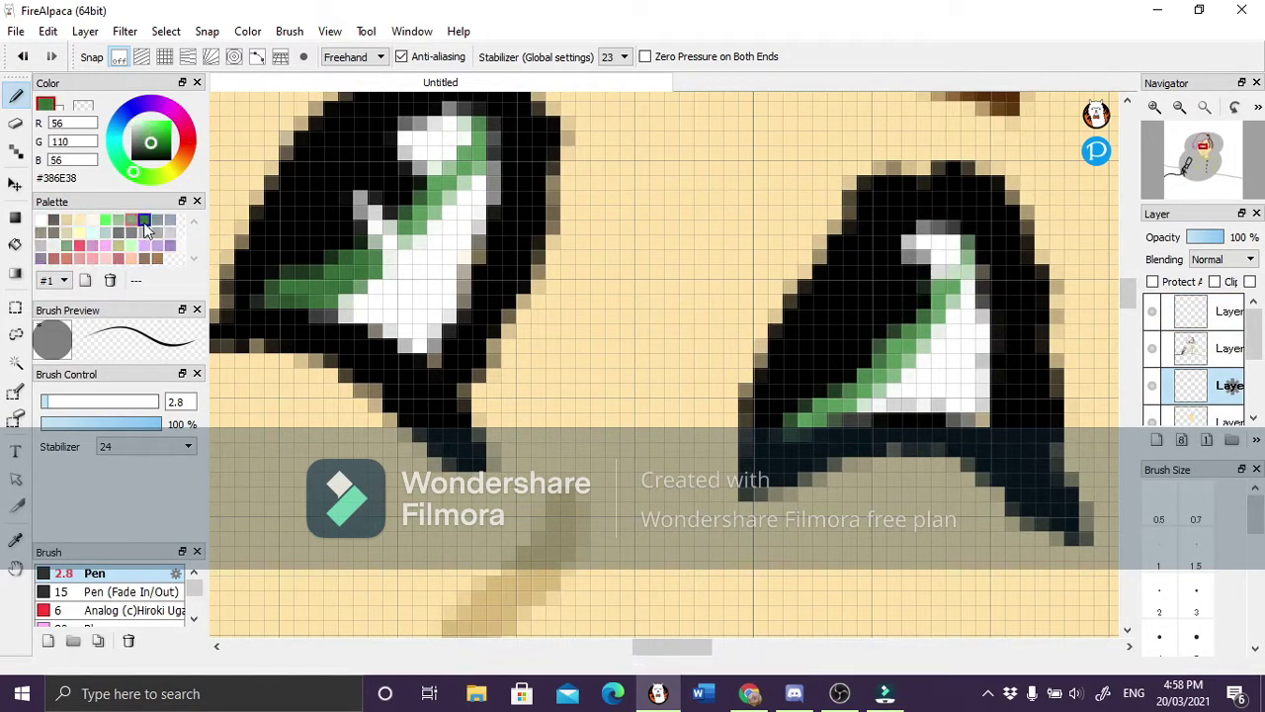
left_click_drag(879, 363, 841, 392)
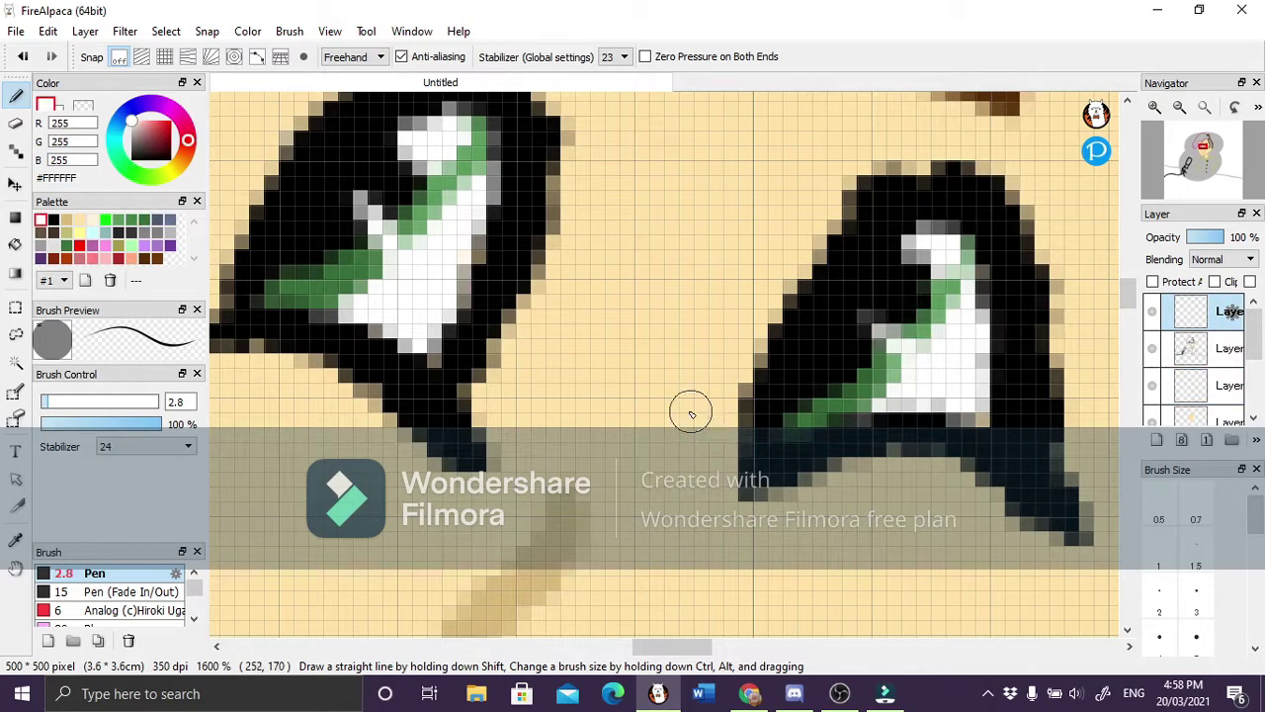
Select the hair colour layer with pink as the colour.
scroll(542, 539, "down", 2)
left_click(1201, 385)
left_click(105, 245)
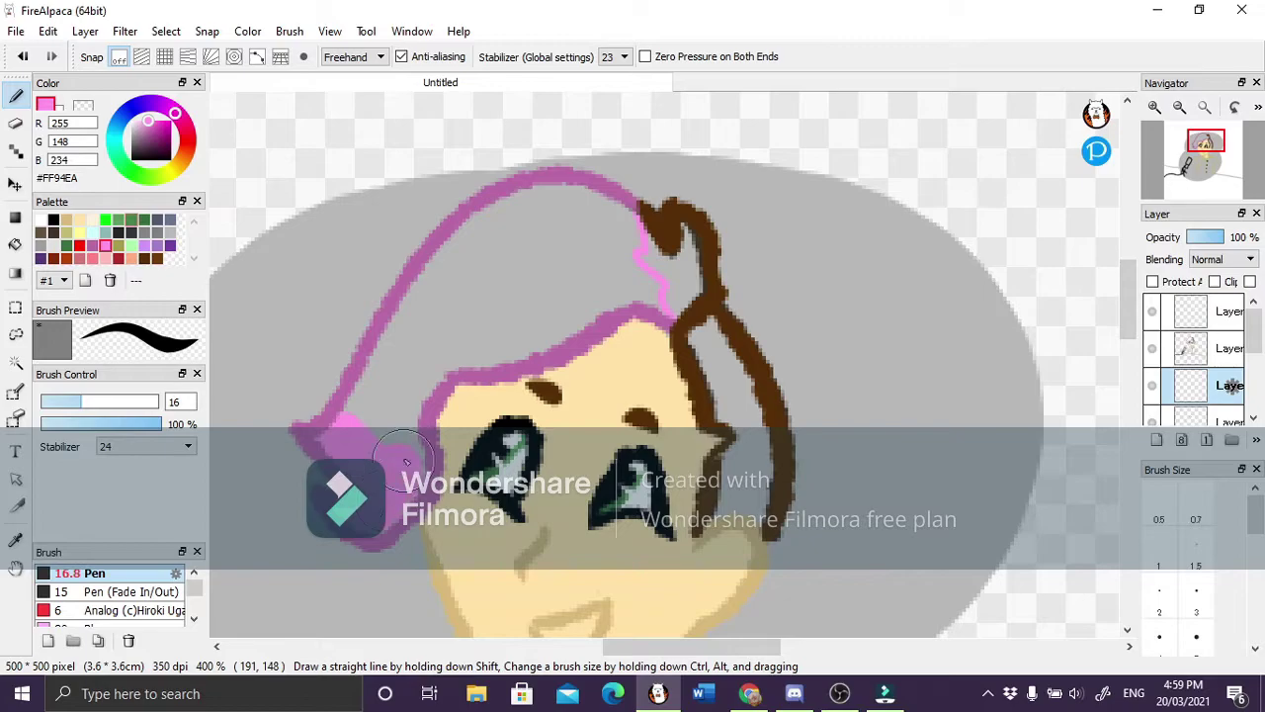
Fill the upper hair area with pink and sample the brown hair colour.
left_click_drag(630, 237, 395, 376)
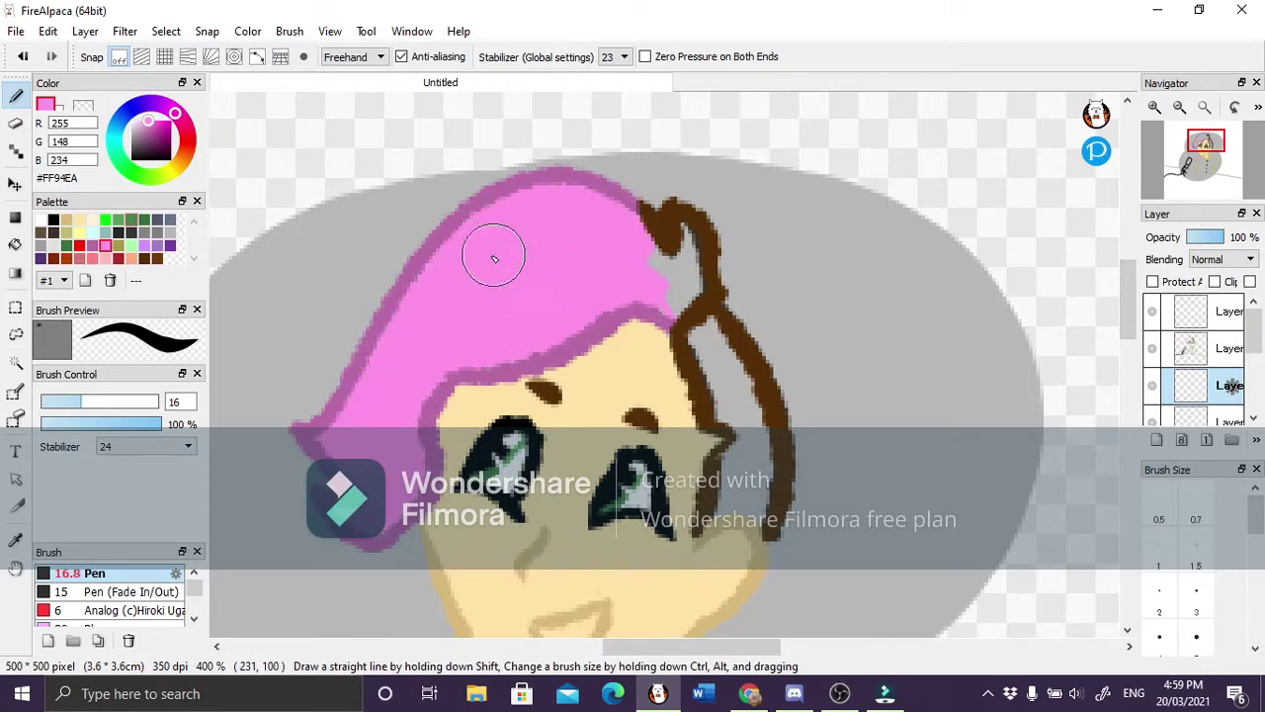
left_click(671, 294, "alt")
left_click_drag(587, 191, 659, 362)
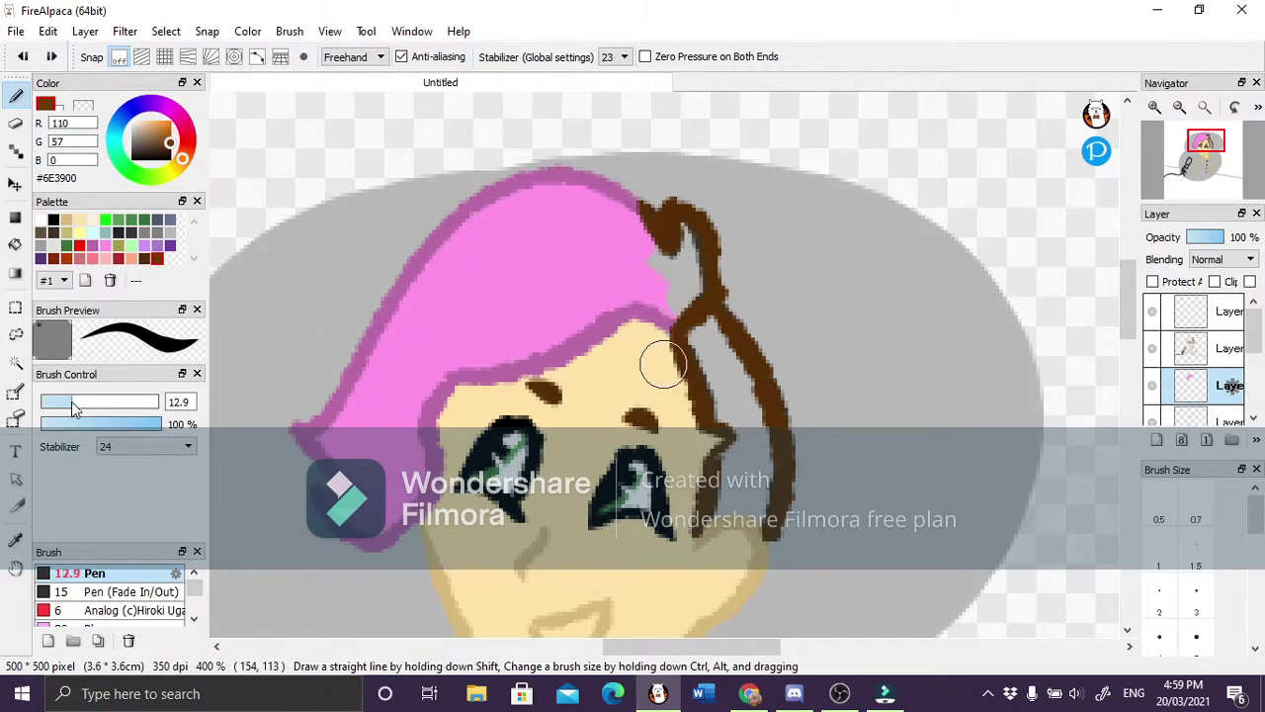
scroll(659, 362, "up", 3)
Erase stray marks on the hair outline layer.
left_click(1201, 348)
key("e")
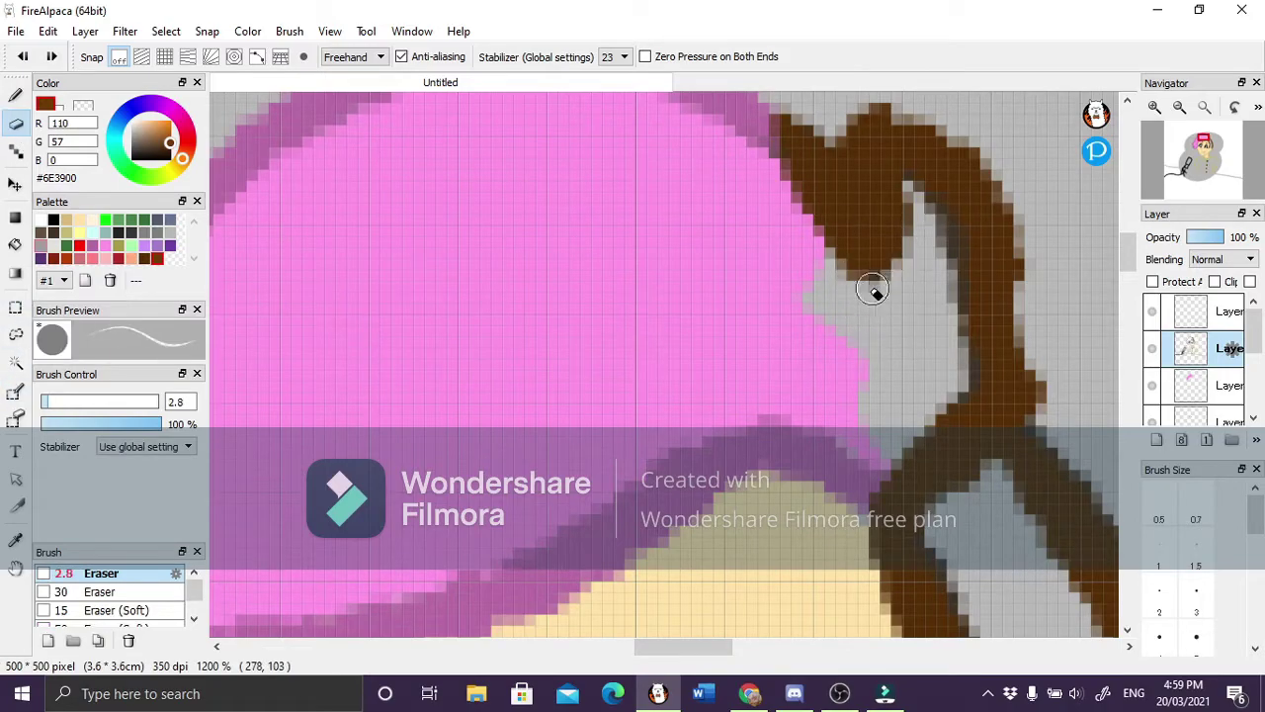
scroll(958, 255, "down", 5)
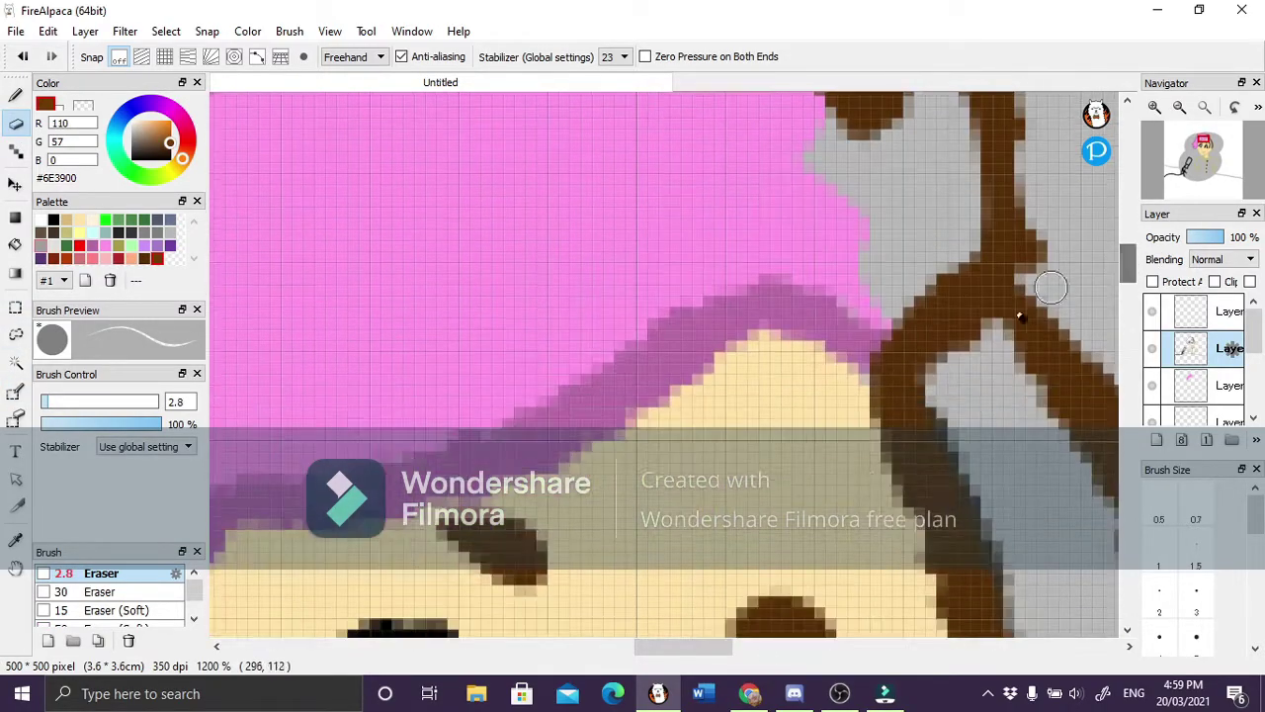
scroll(1013, 417, "up", 2)
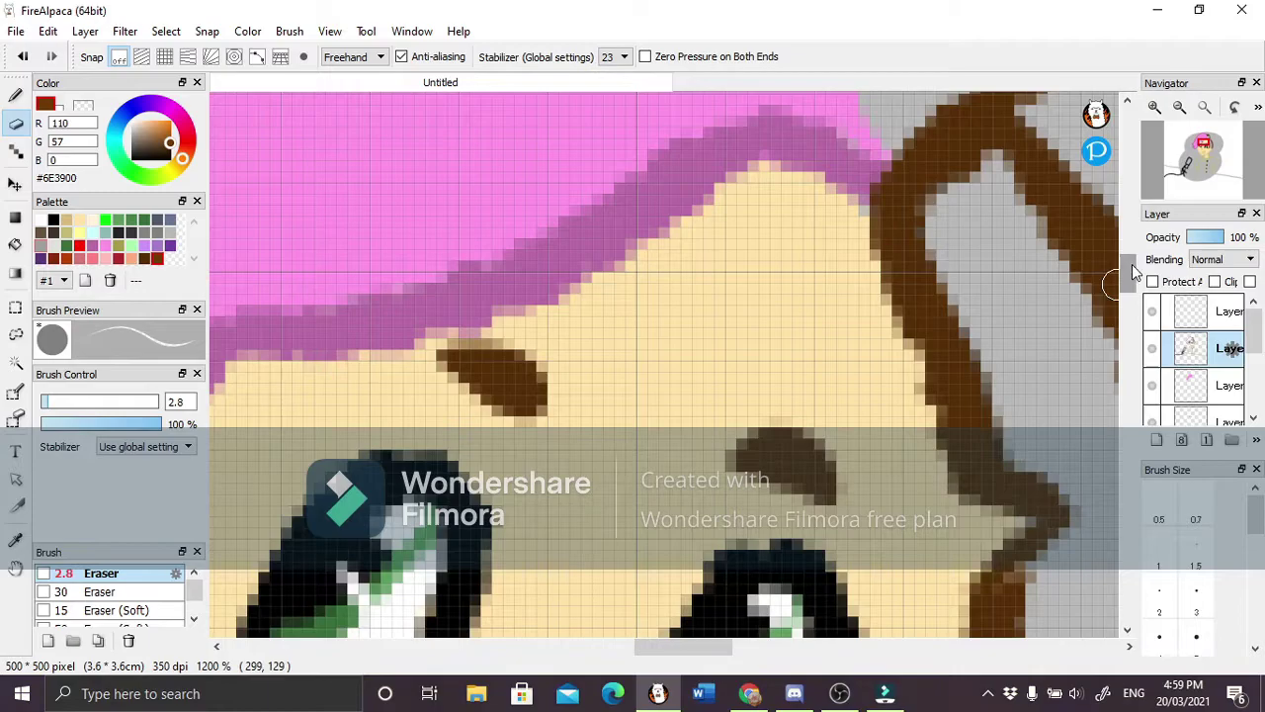
scroll(1026, 290, "down", 3)
scroll(721, 395, "right", 2)
scroll(741, 333, "up", 4)
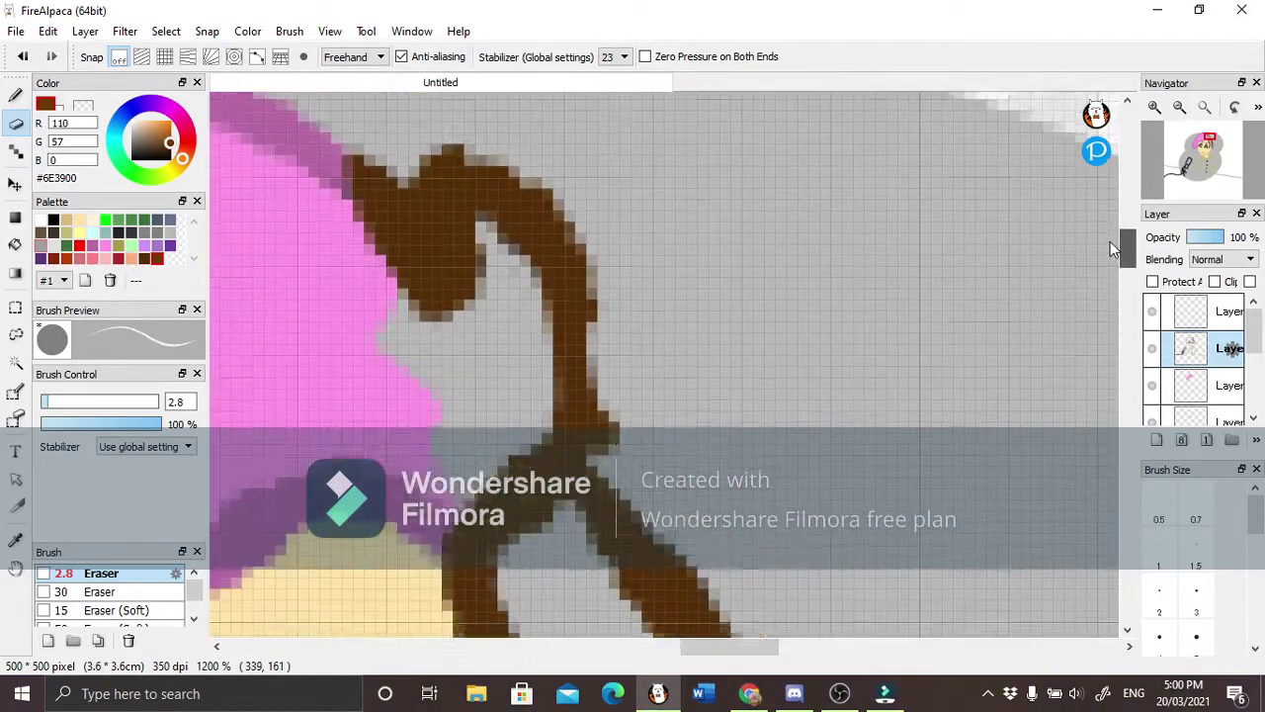
key("b")
Paint brown hair strands feathering into the pink with a smaller pen.
left_click(1201, 385)
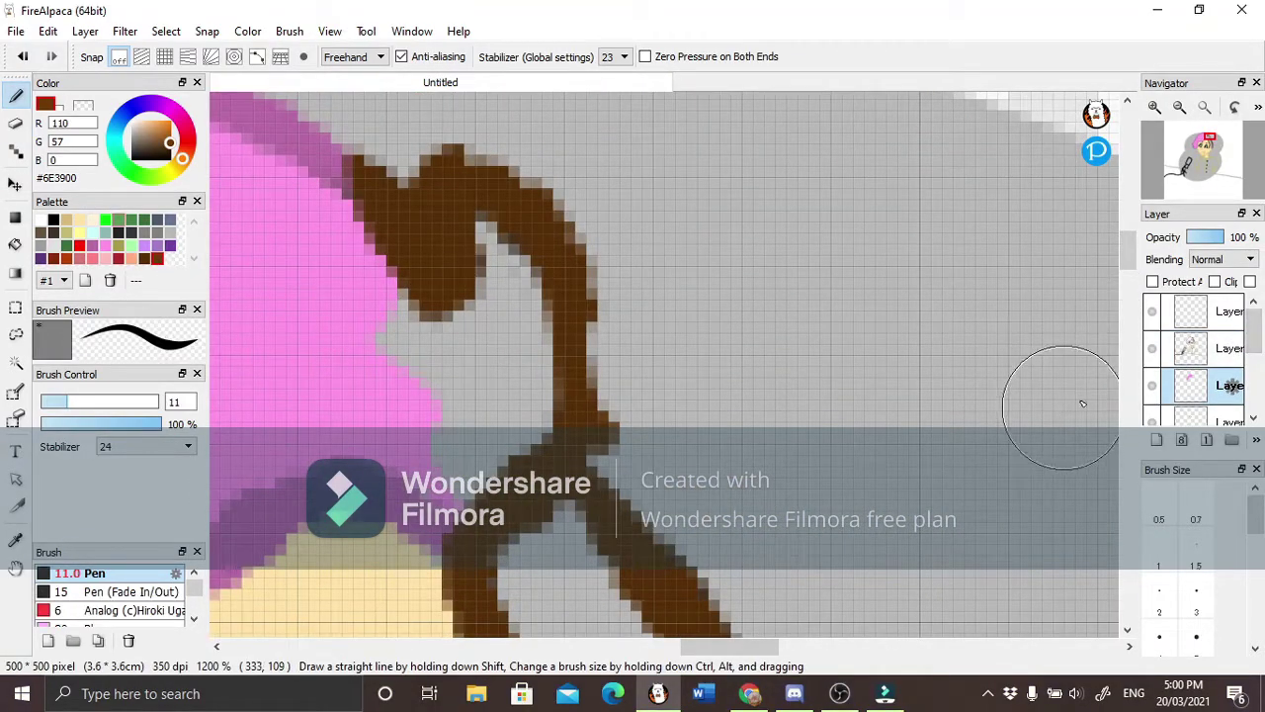
left_click(56, 405)
mouse_move(474, 494)
left_mouse_down()
mouse_move(395, 310)
mouse_move(237, 286)
left_mouse_up()
left_click_drag(415, 341, 232, 351)
left_click_drag(425, 415, 287, 395)
left_click_drag(415, 227, 286, 233)
mouse_move(495, 465)
left_mouse_down()
mouse_move(450, 296)
mouse_move(472, 326)
mouse_move(466, 263)
left_mouse_up()
scroll(1036, 313, "down", 5)
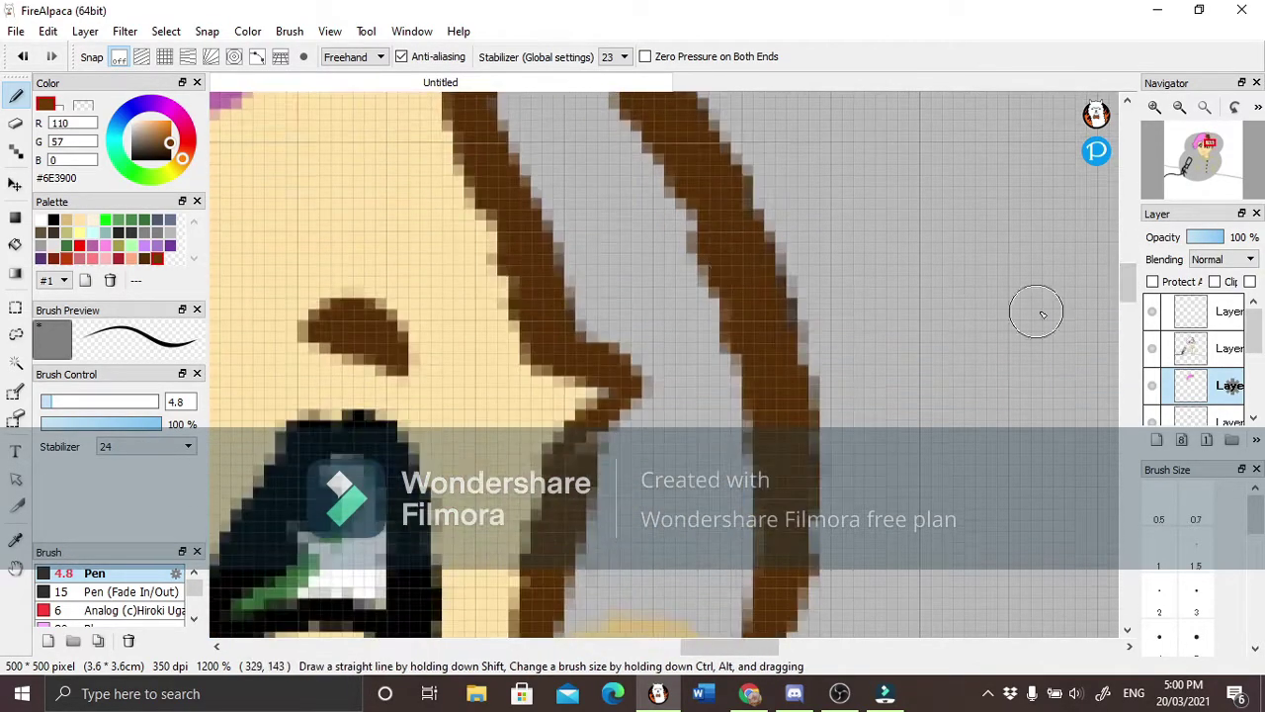
scroll(1036, 314, "up", 5)
mouse_move(494, 108)
left_mouse_down()
mouse_move(560, 129)
mouse_move(564, 353)
mouse_move(663, 347)
left_mouse_up()
Erase stray hair pixels along the hair's edge.
left_click(15, 119)
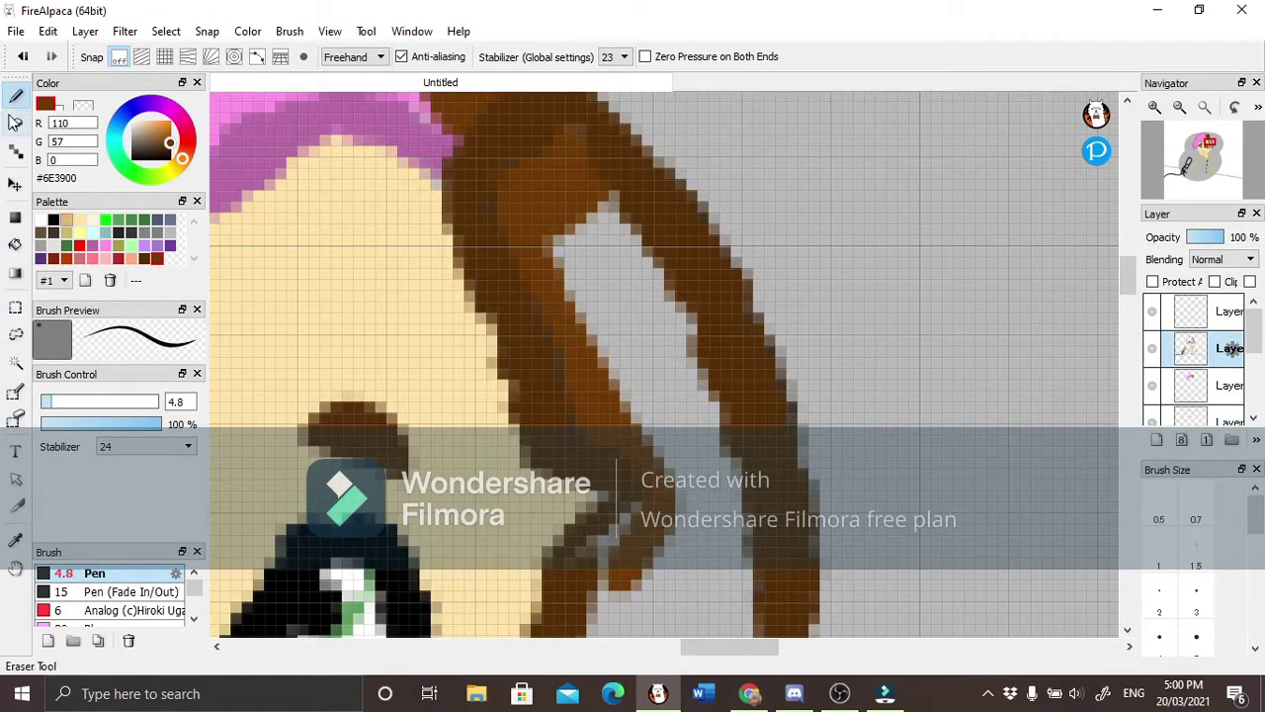
left_click(14, 119)
left_click_drag(719, 209, 761, 321)
scroll(1131, 313, "down", 5)
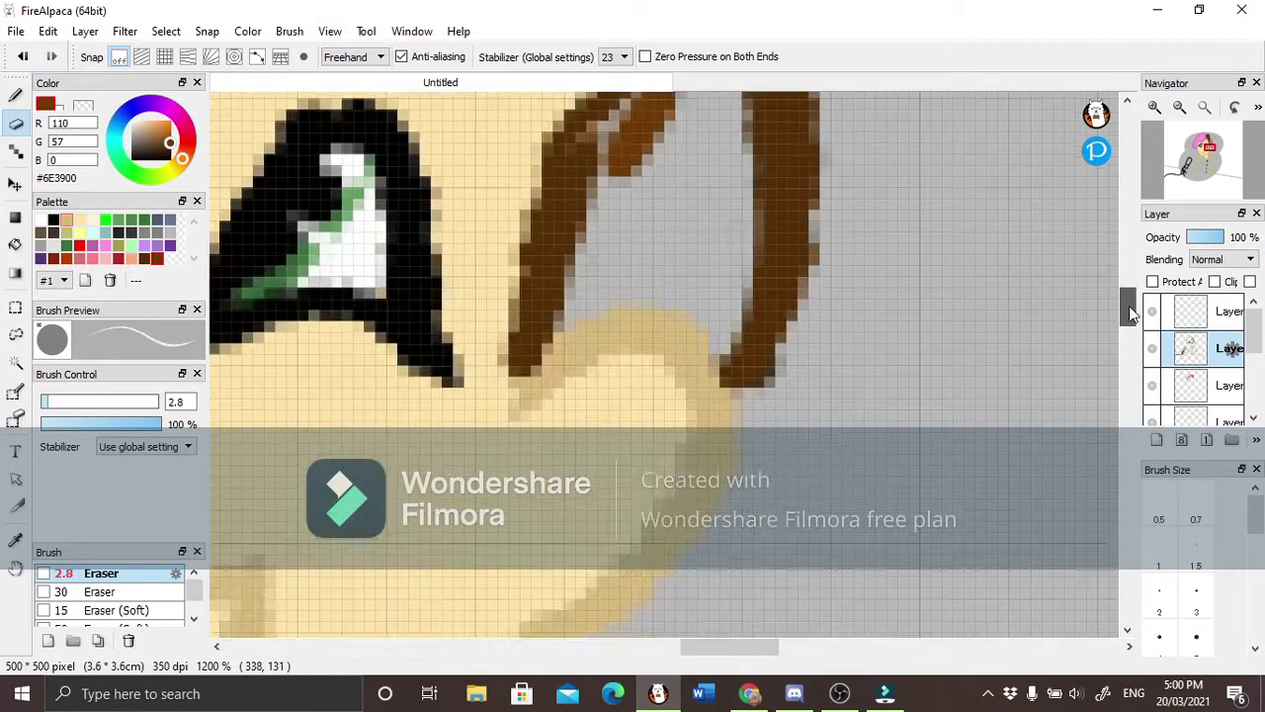
left_click(1191, 385)
scroll(1088, 346, "up", 5)
scroll(1087, 346, "down", 2)
Paint more brown down the hair and tidy the outline layer.
left_click(15, 96)
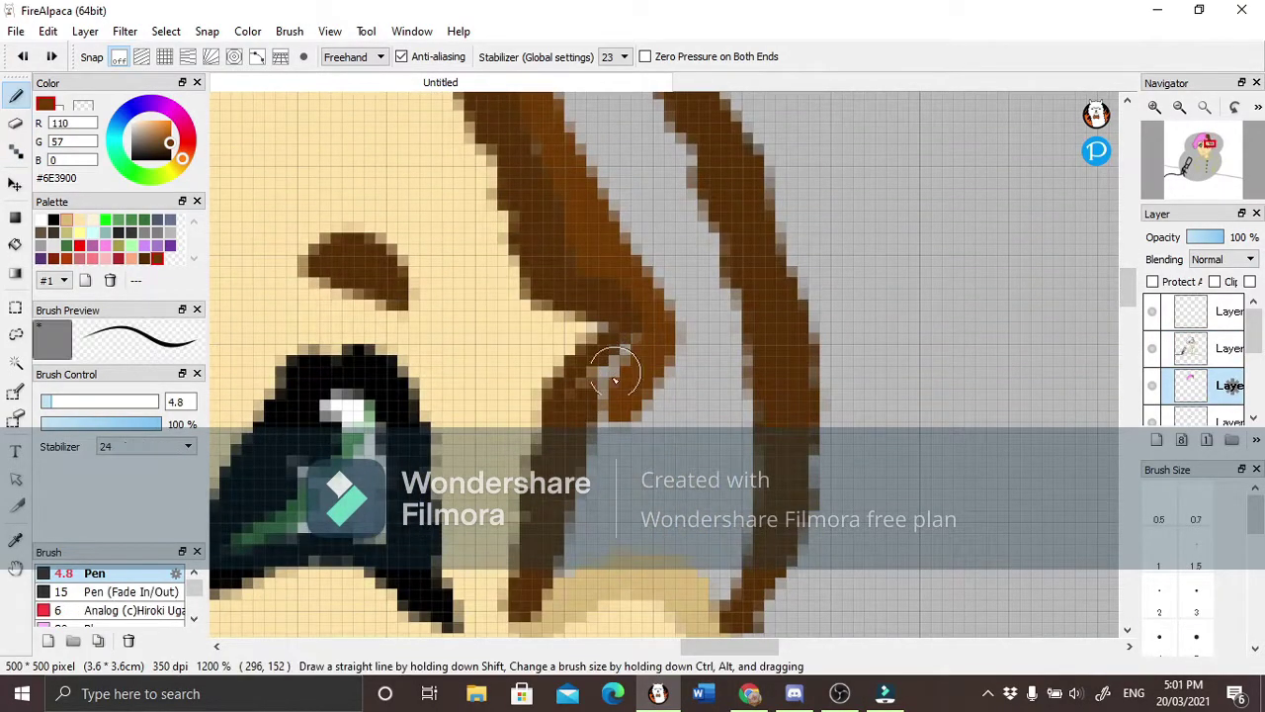
mouse_move(632, 336)
left_mouse_down()
mouse_move(725, 610)
mouse_move(670, 395)
mouse_move(678, 198)
mouse_move(692, 183)
left_mouse_up()
scroll(573, 155, "up", 3)
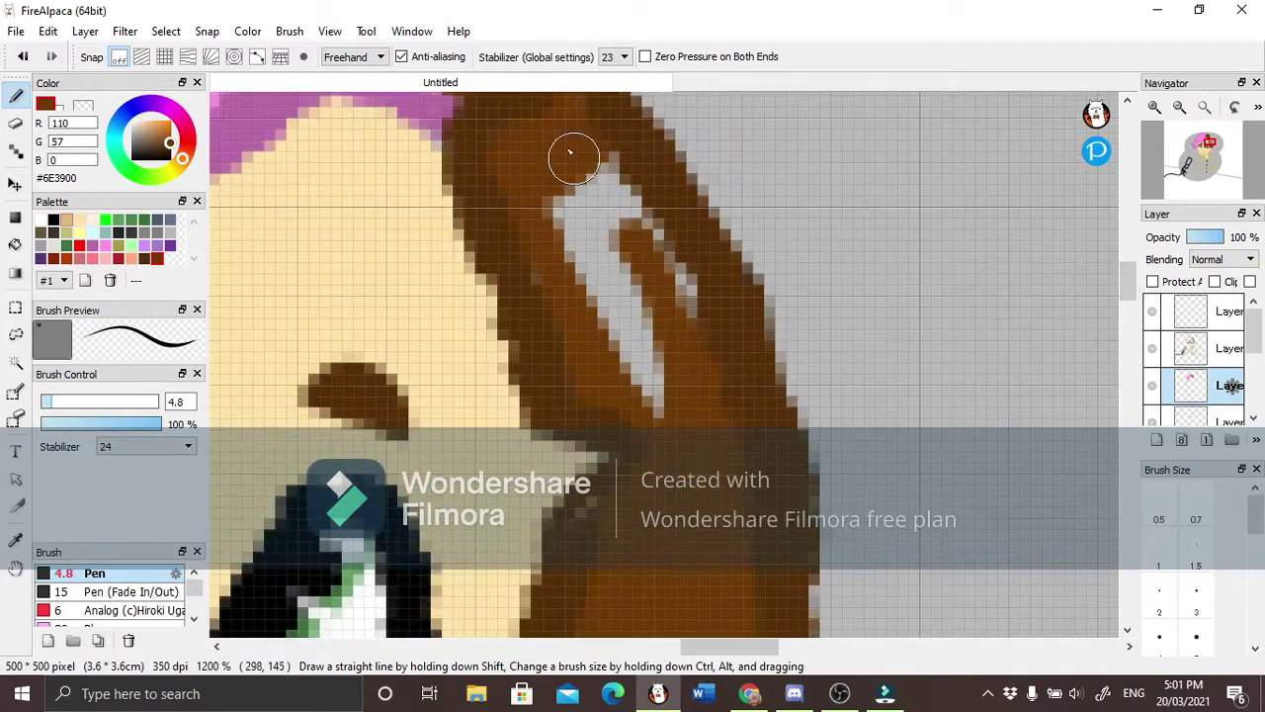
left_click_drag(573, 155, 629, 344)
left_click(1191, 348)
scroll(1096, 274, "down", 3)
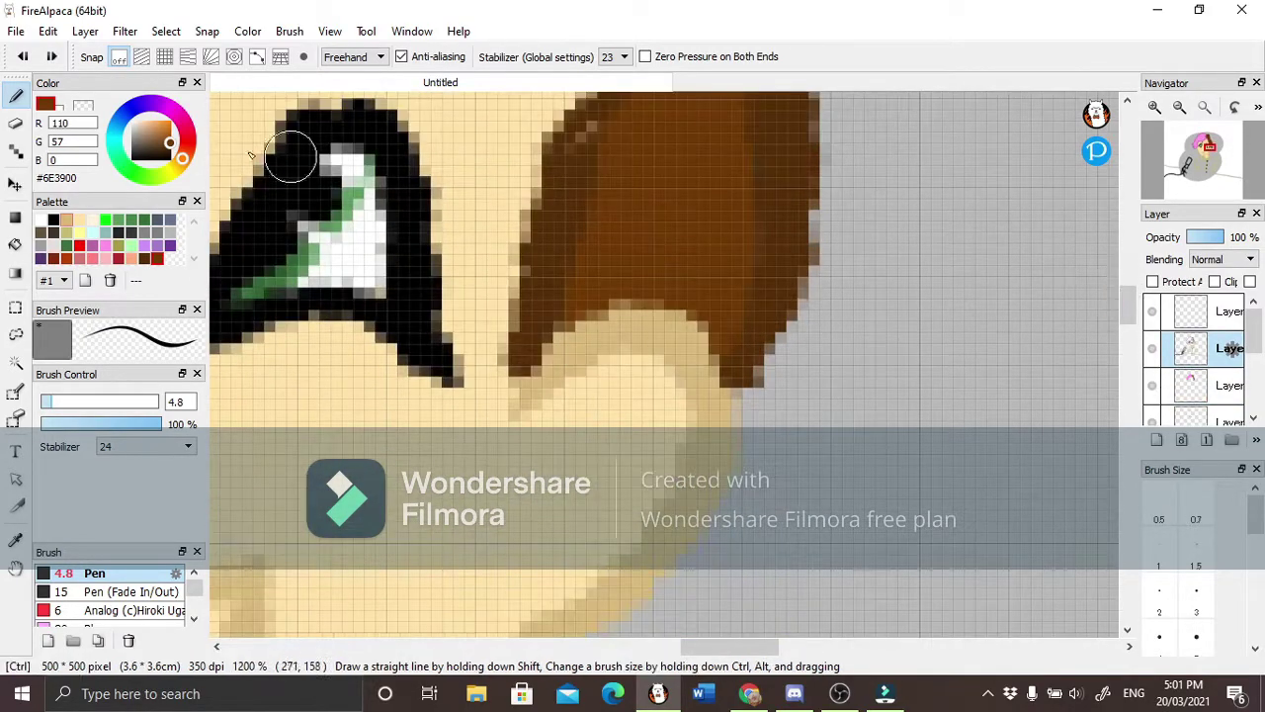
key("e")
key("b")
scroll(904, 324, "down", 2)
scroll(955, 346, "up", 2)
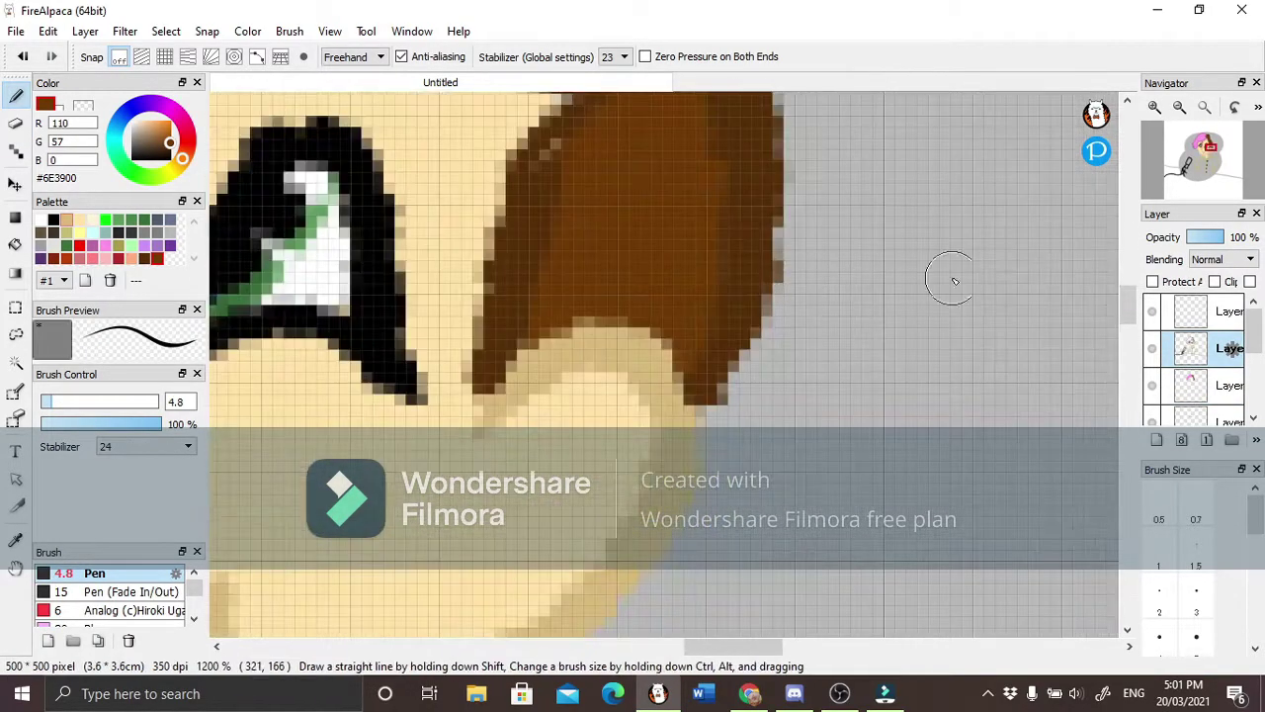
Try the Analog brush with pink, then return to the pen with light peach.
left_click(129, 610)
scroll(1127, 297, "up", 3)
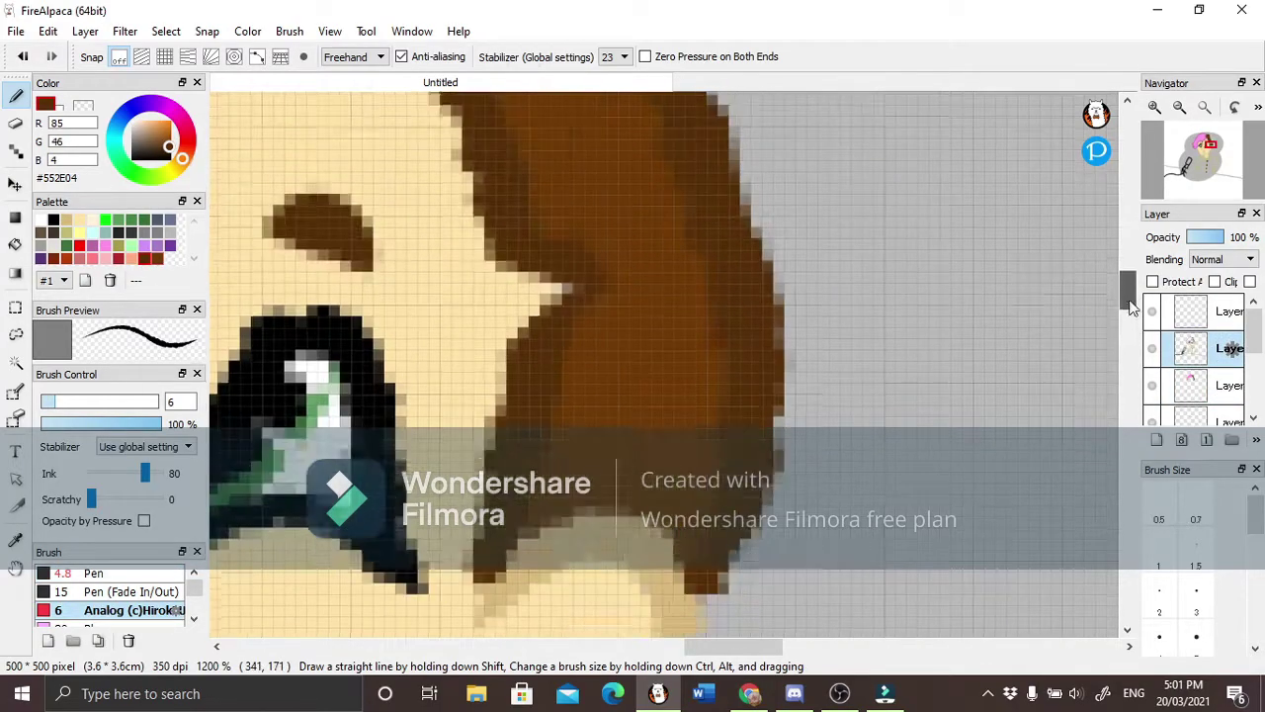
scroll(1127, 286, "up", 3)
scroll(1134, 257, "up", 3)
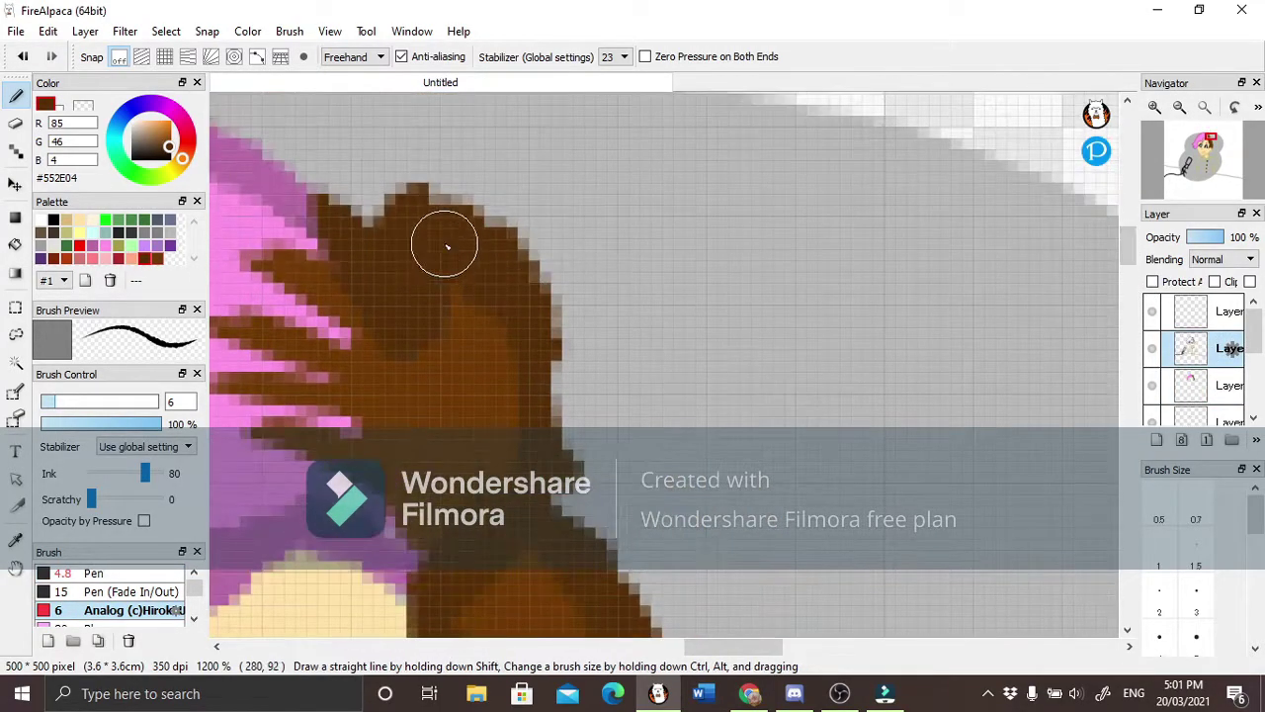
scroll(988, 297, "down", 3)
scroll(785, 376, "up", 3)
left_click(287, 208, "alt")
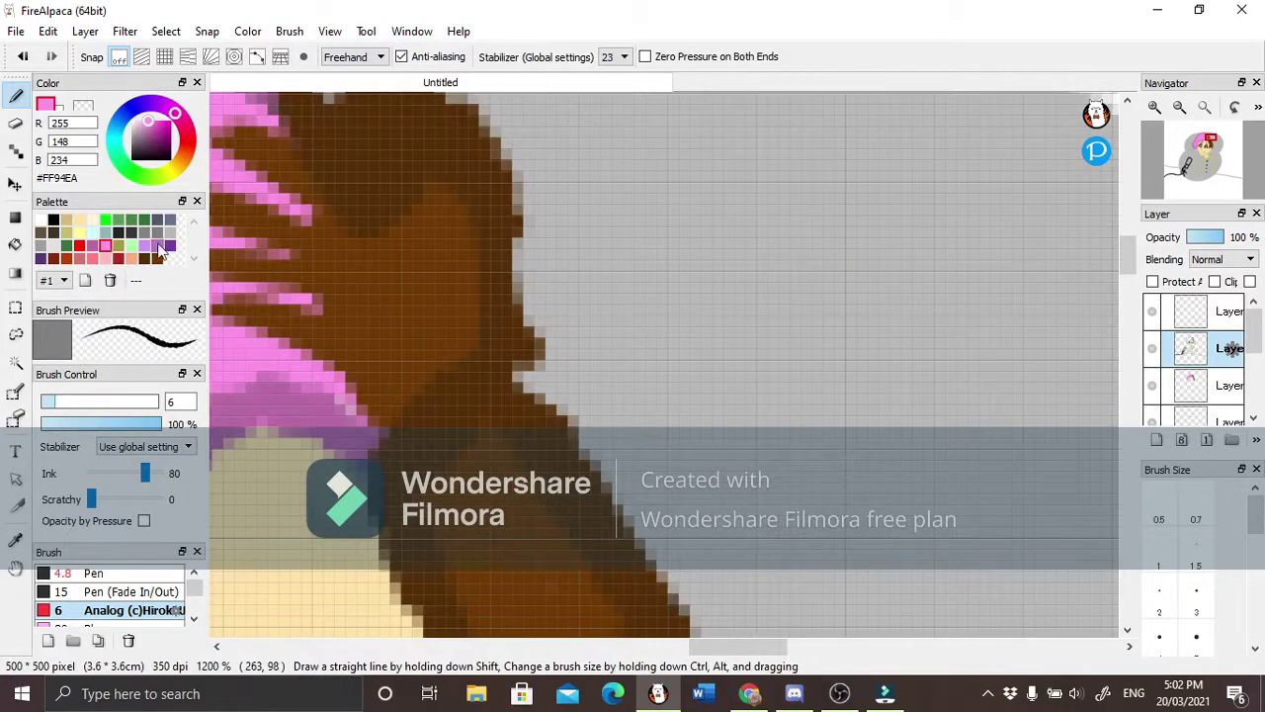
left_click(94, 573)
left_click(80, 220)
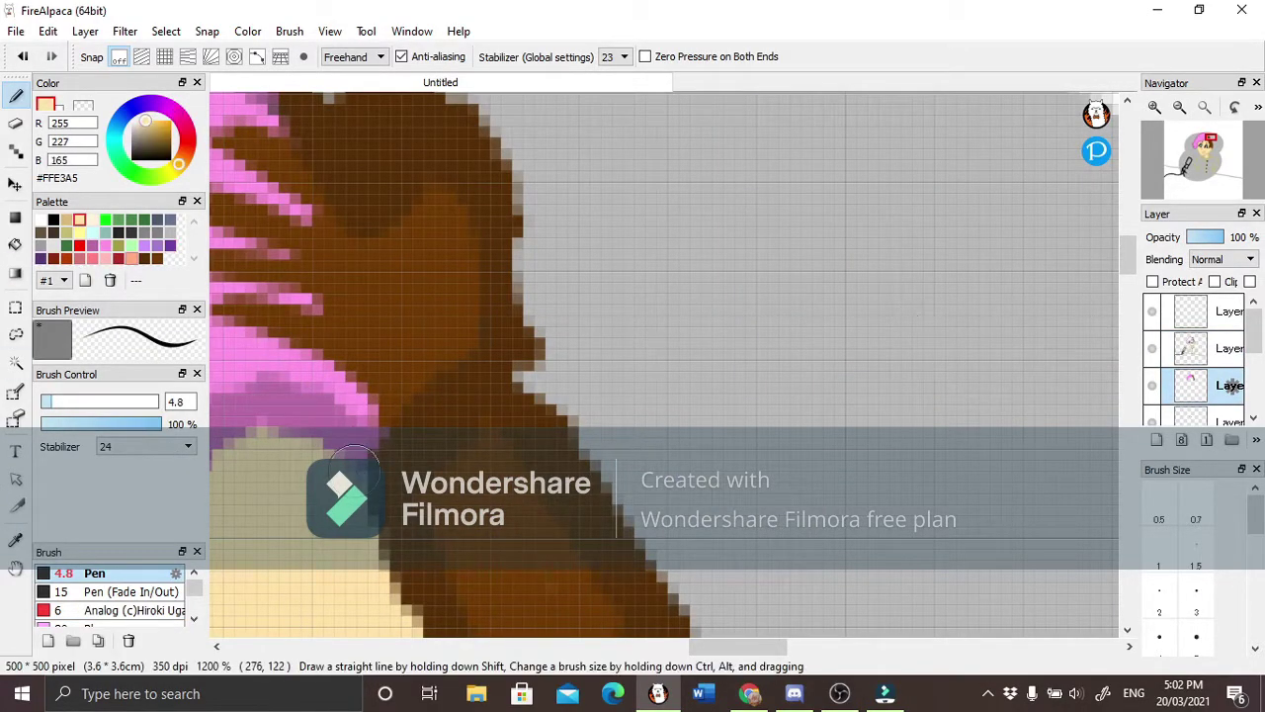
scroll(931, 385, "down", 5)
scroll(932, 385, "up", 3)
Add a new layer and paint the lower shirt pale yellow with an enlarged pen.
scroll(742, 379, "down", 4)
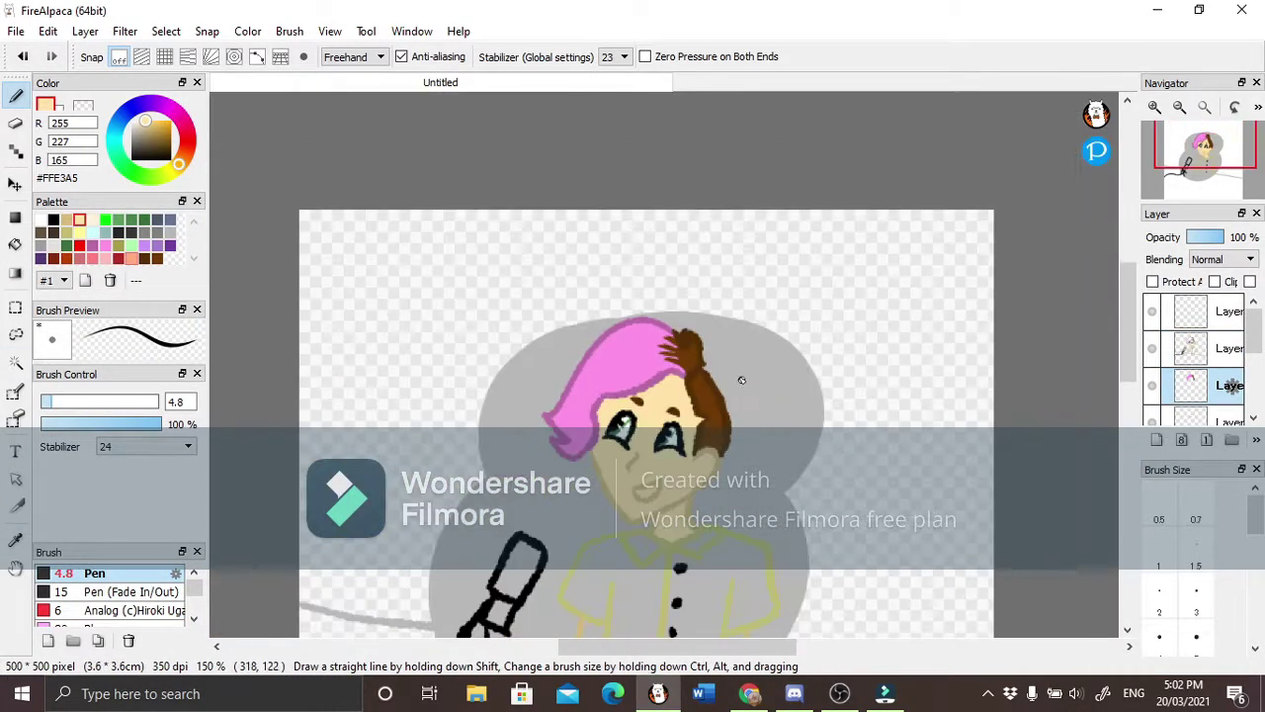
scroll(739, 404, "up", 3)
scroll(728, 381, "down", 3)
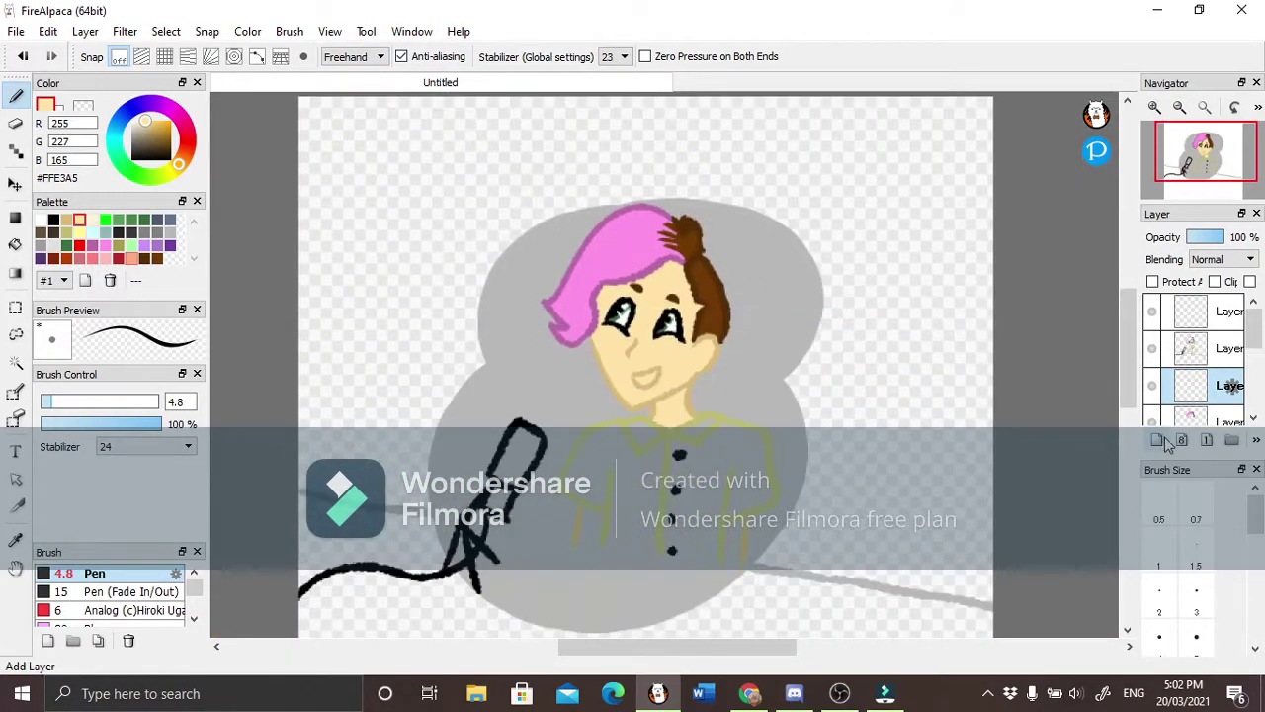
scroll(511, 437, "up", 2)
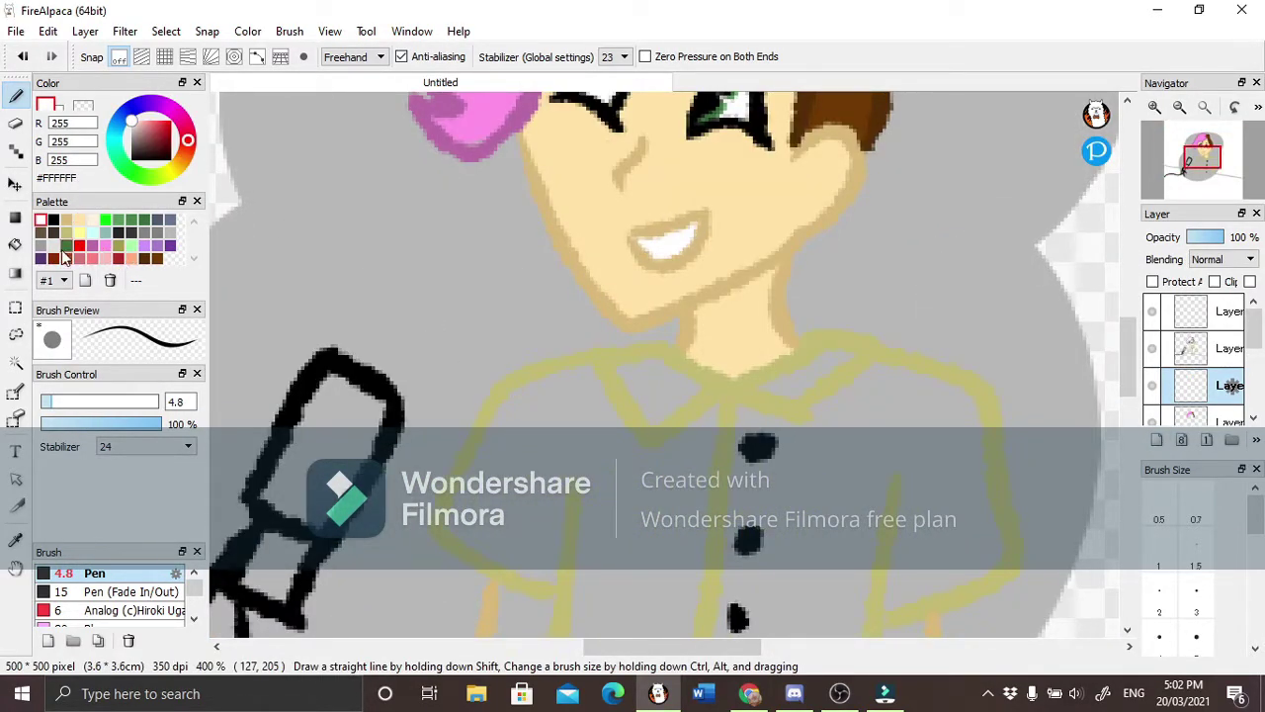
left_click_drag(1130, 370, 1130, 391)
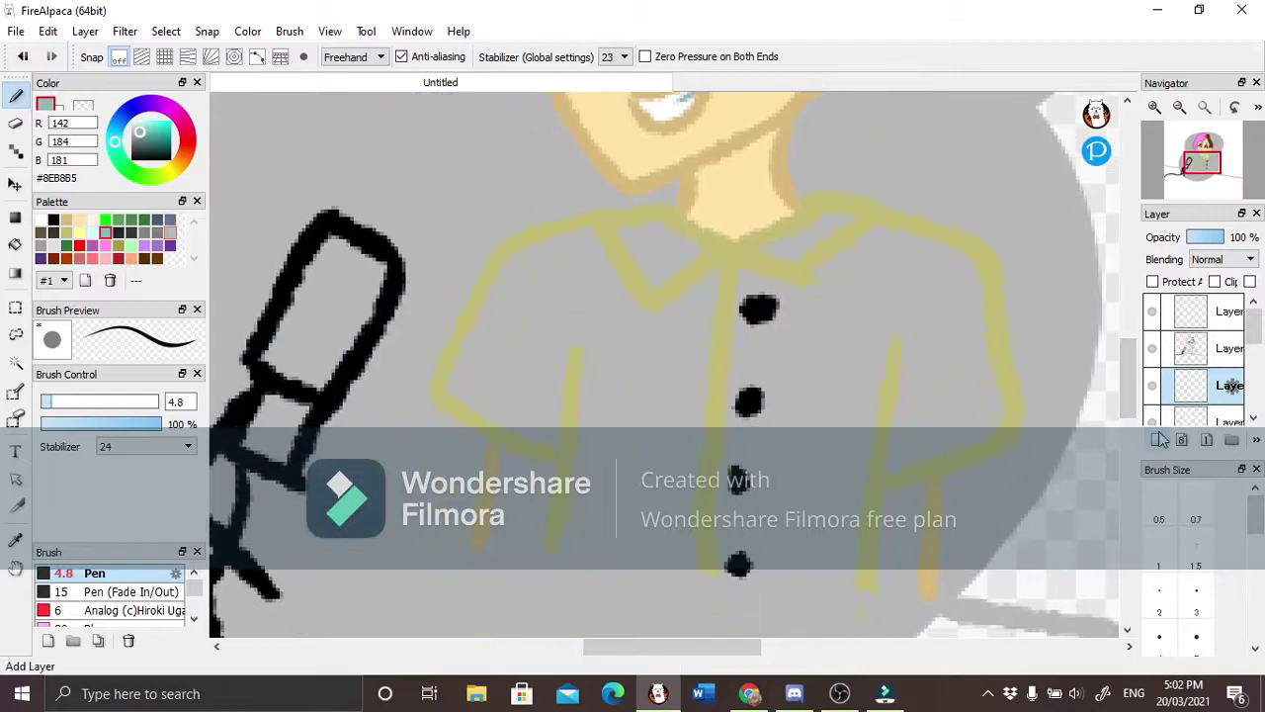
scroll(1258, 329, "down", 1)
left_click(79, 233)
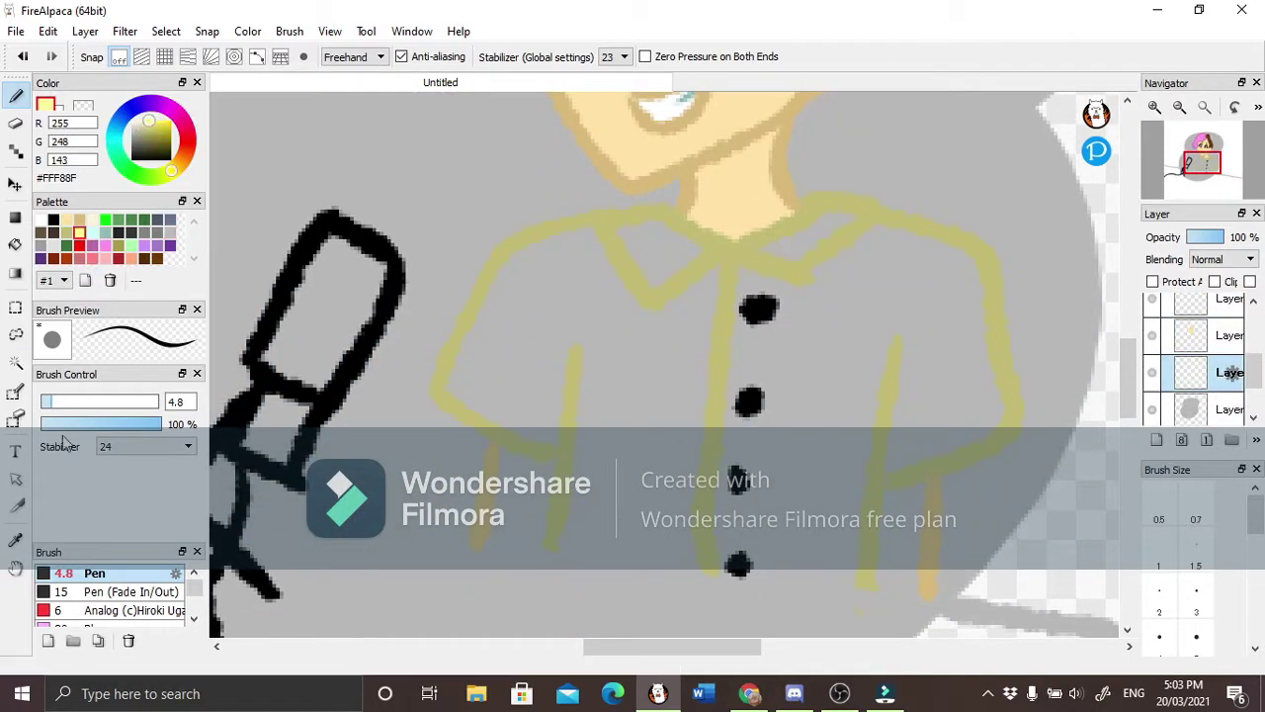
left_click_drag(514, 408, 542, 408)
mouse_move(613, 519)
left_mouse_down()
mouse_move(579, 523)
mouse_move(579, 536)
mouse_move(820, 538)
left_mouse_up()
Extend the yellow fill up to the collar and across the shirt's left side.
key("e")
key("b")
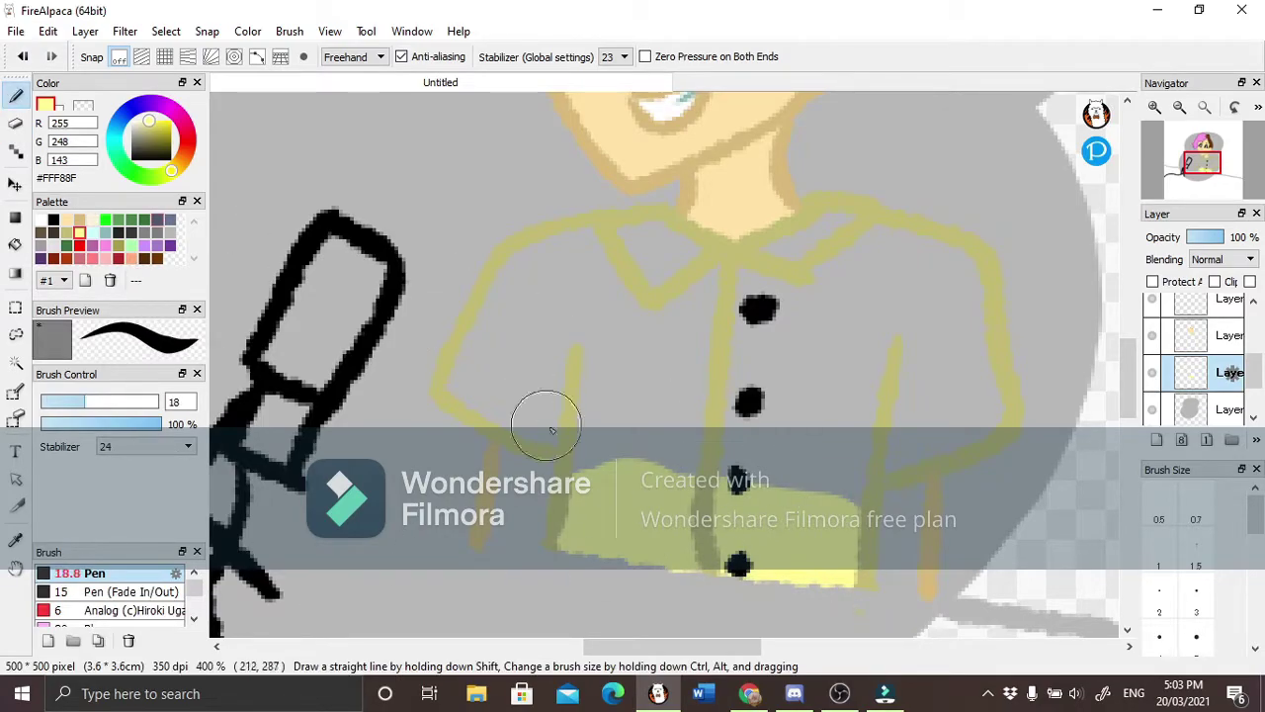
mouse_move(552, 430)
left_mouse_down()
mouse_move(608, 326)
mouse_move(678, 262)
left_mouse_up()
mouse_move(833, 232)
left_mouse_down()
mouse_move(706, 290)
mouse_move(554, 277)
mouse_move(485, 327)
mouse_move(569, 339)
mouse_move(819, 429)
mouse_move(939, 429)
mouse_move(731, 341)
left_mouse_up()
Draw black vertical stripes down the shirt's left side with the Analog brush, undoing misplaced ones.
left_click(53, 220)
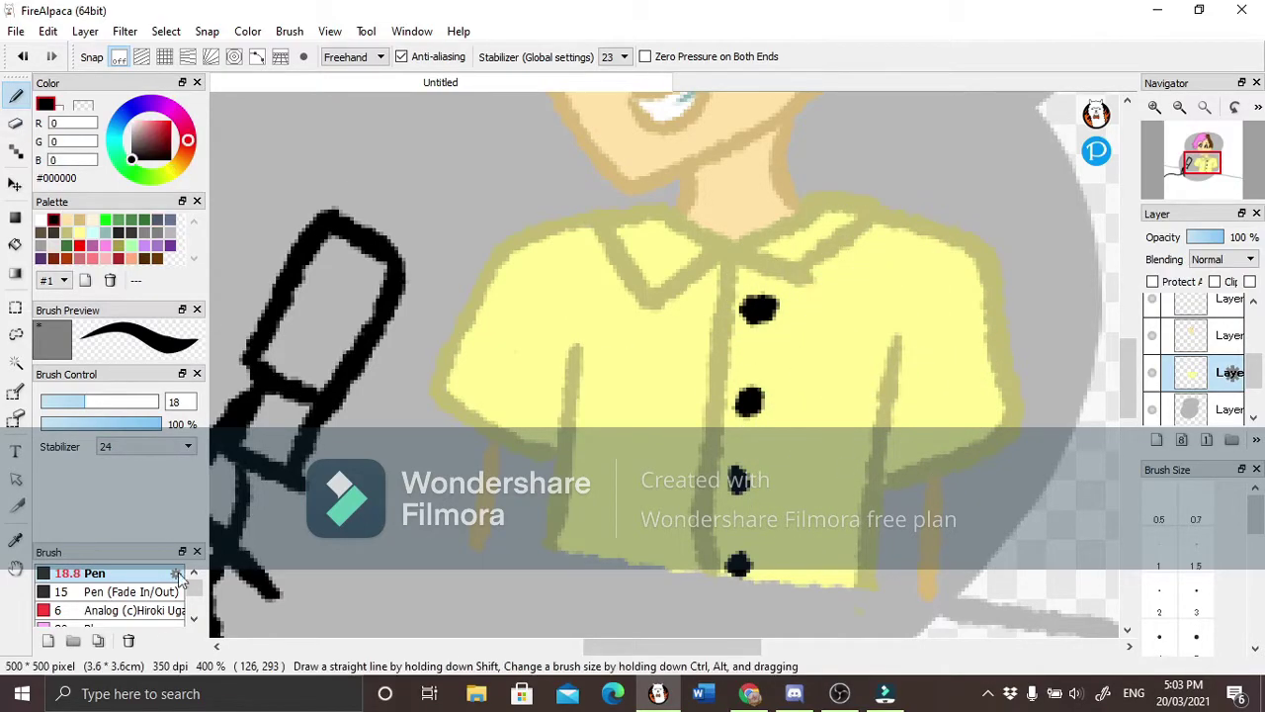
left_click(129, 610)
left_click_drag(524, 253, 501, 388)
key("ctrl+z")
key("ctrl+z")
key("ctrl+z")
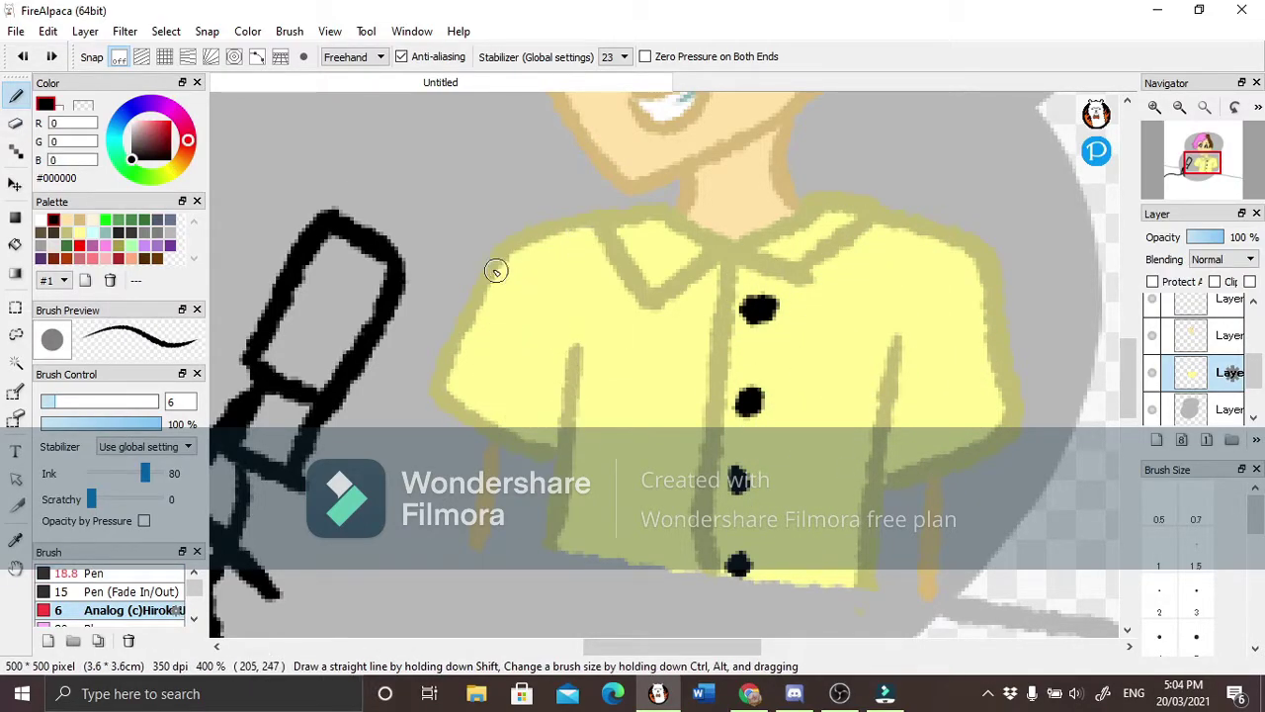
left_click_drag(479, 397, 475, 410)
left_click_drag(586, 237, 525, 419)
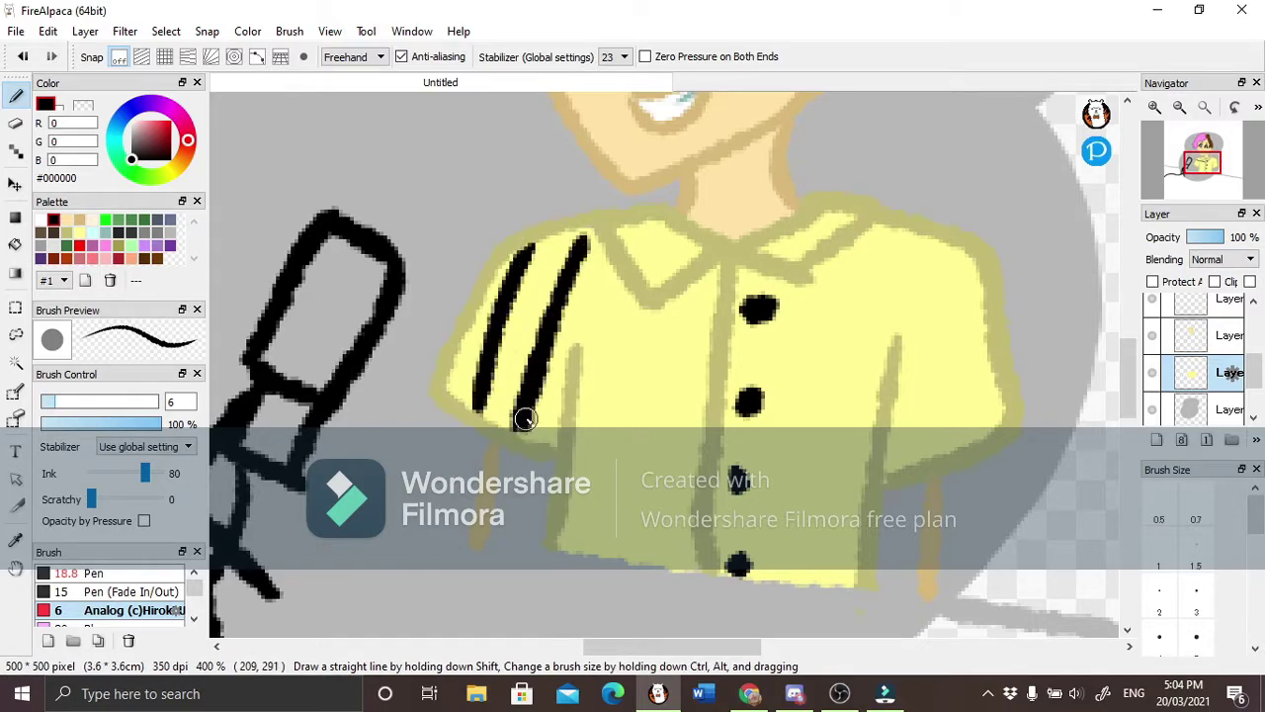
left_click_drag(606, 269, 569, 549)
left_click_drag(605, 553, 634, 296)
left_click_drag(652, 561, 674, 302)
key("ctrl+z")
Add black stripes around the buttons and across the shirt's right side.
left_click_drag(662, 274, 632, 229)
left_click_drag(797, 323, 783, 581)
left_click_drag(710, 273, 697, 404)
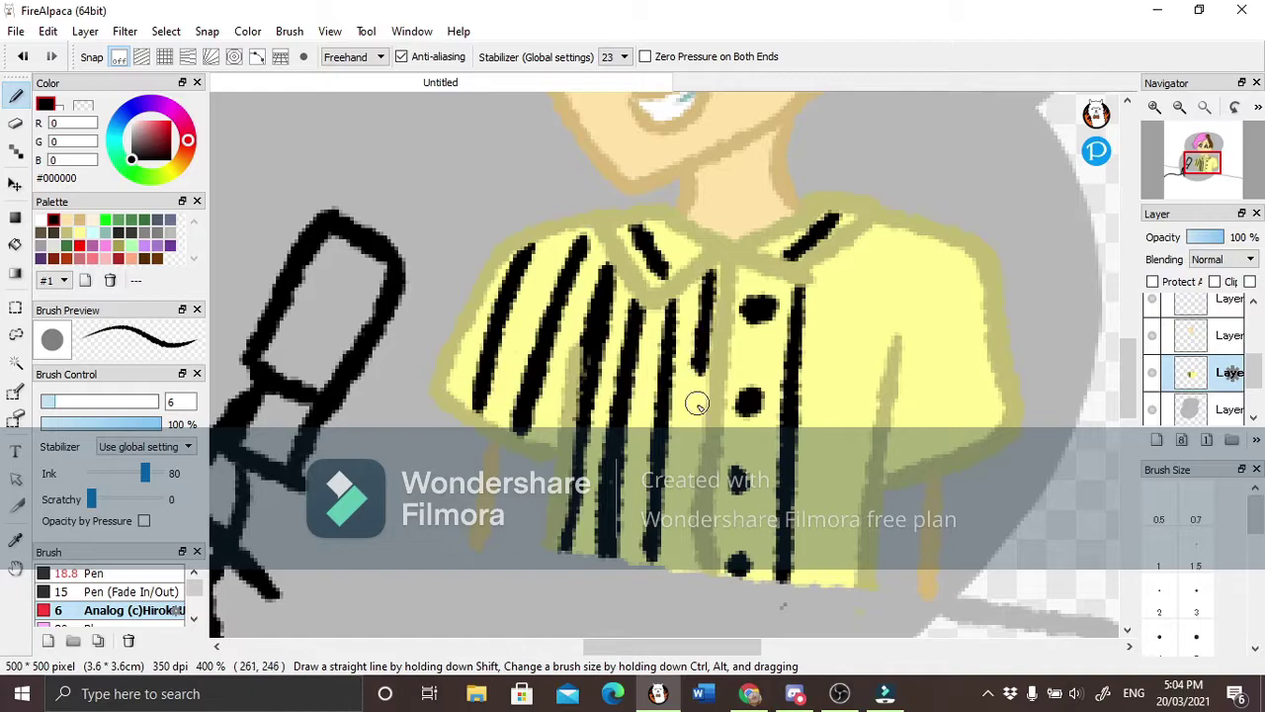
key("ctrl+z")
left_click_drag(856, 239, 838, 540)
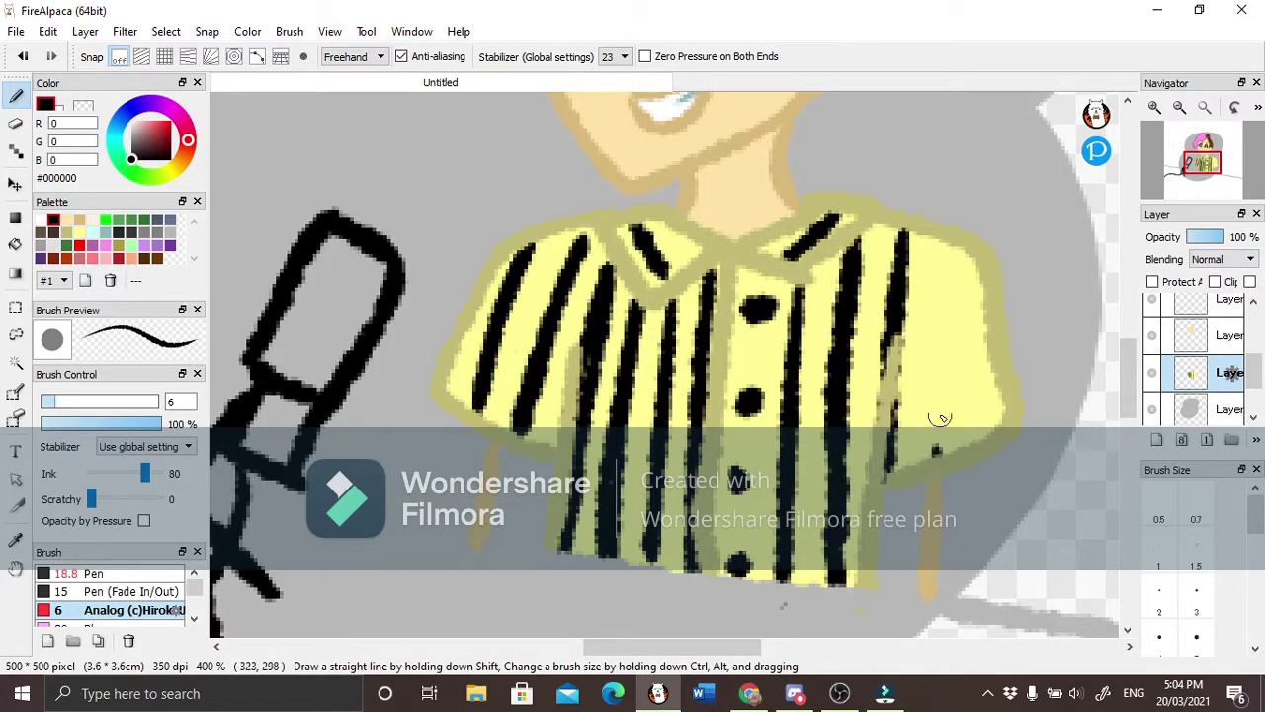
left_click_drag(939, 419, 954, 248)
Fill the left arm in peach, undoing a stray stroke.
scroll(919, 423, "down", 2)
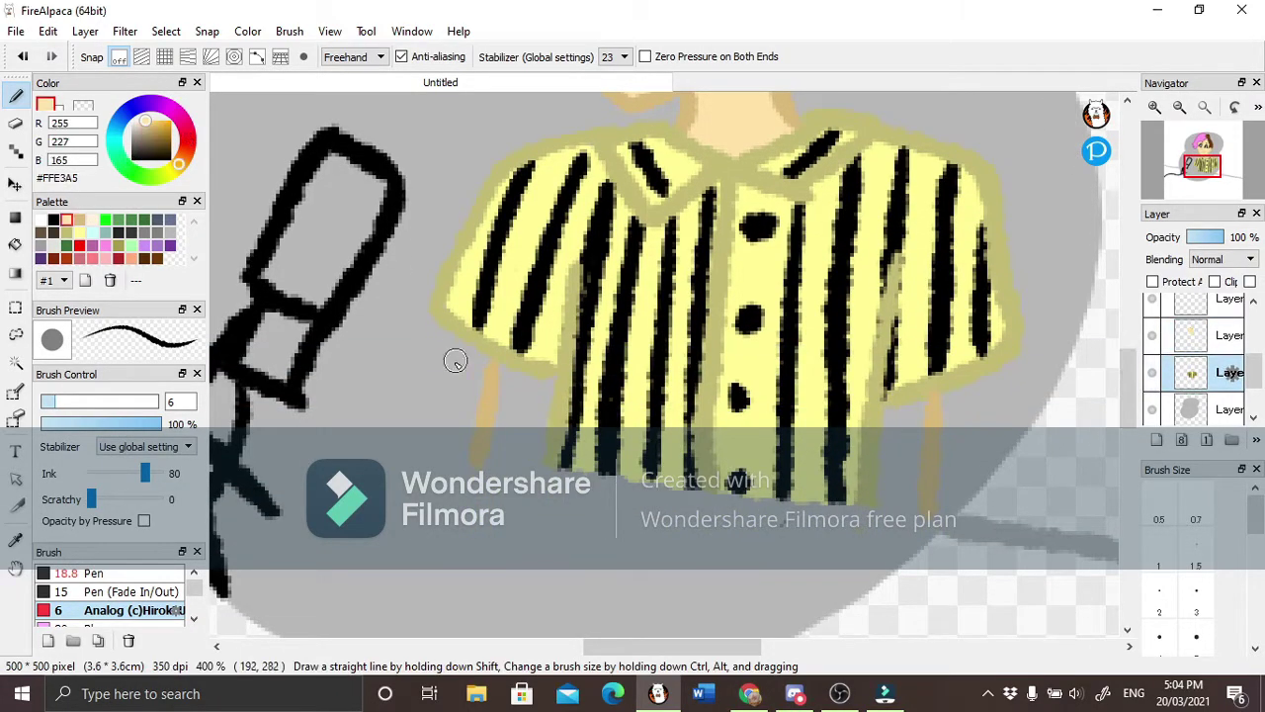
left_click_drag(500, 363, 493, 480)
left_click_drag(506, 366, 488, 455)
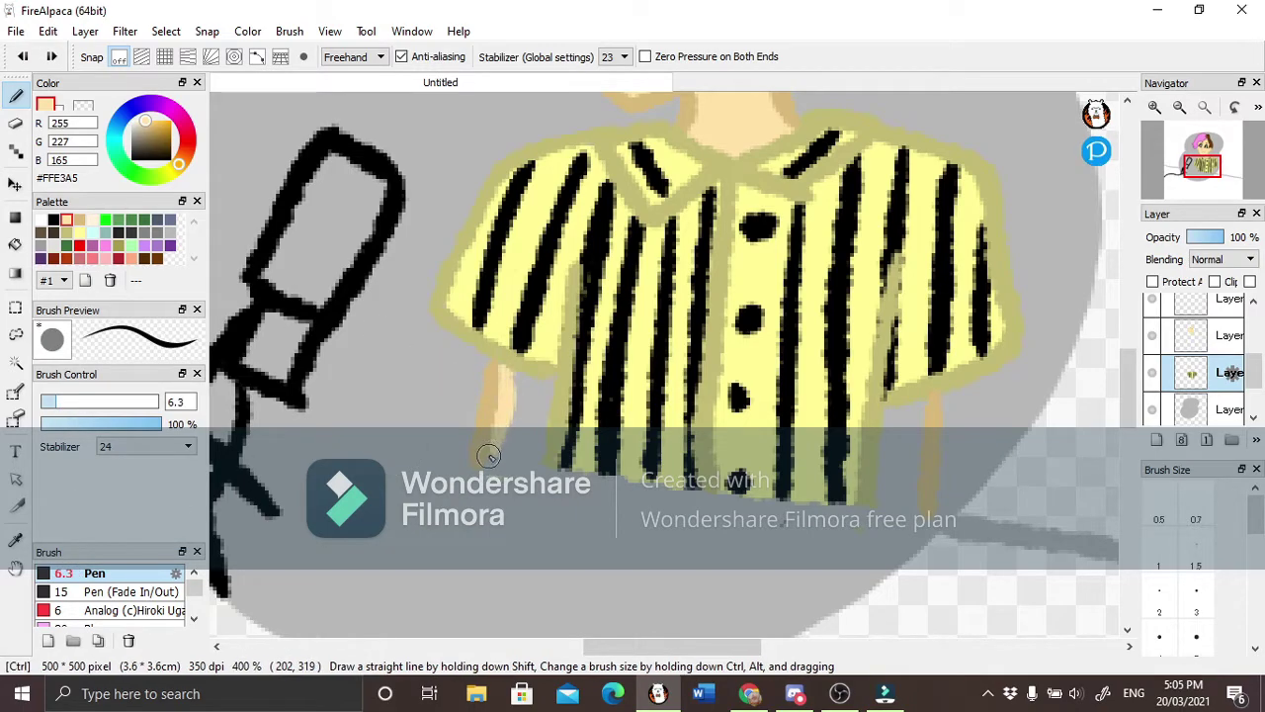
key("ctrl+z")
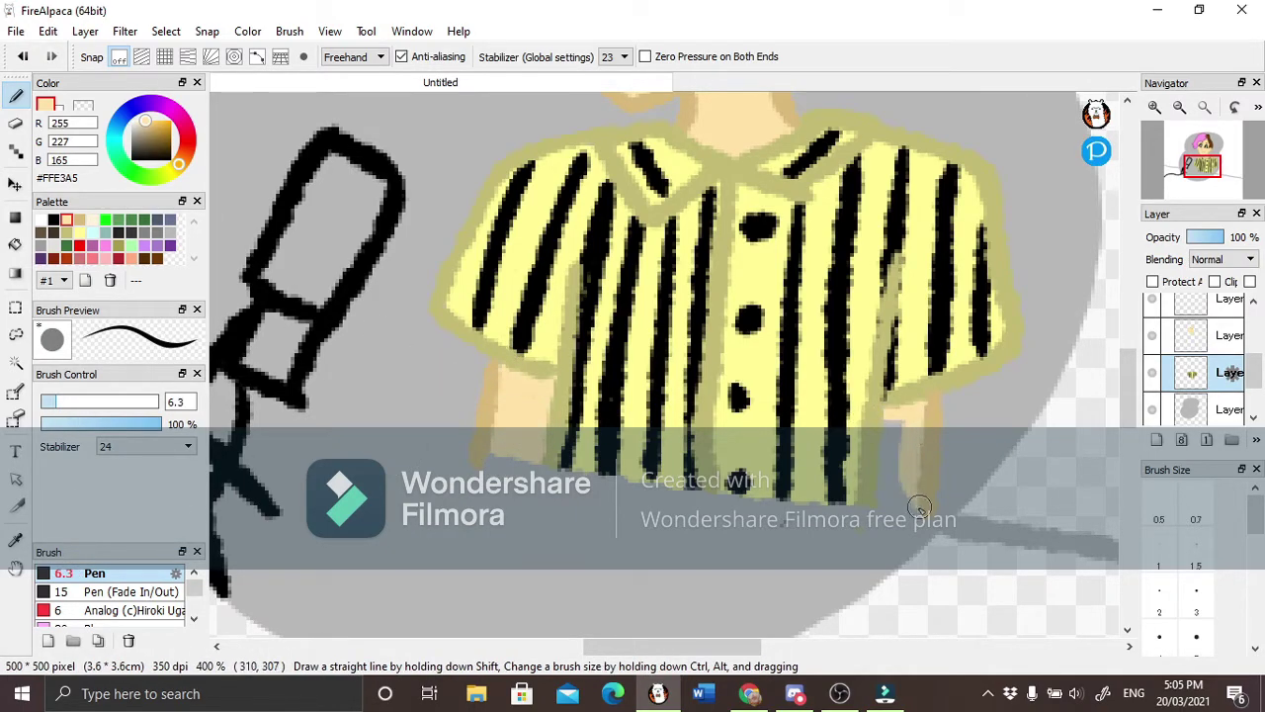
Erase a small stroke, hide the grey background layer, and switch to the Analog pen.
key("e")
scroll(1196, 376, "up", 1)
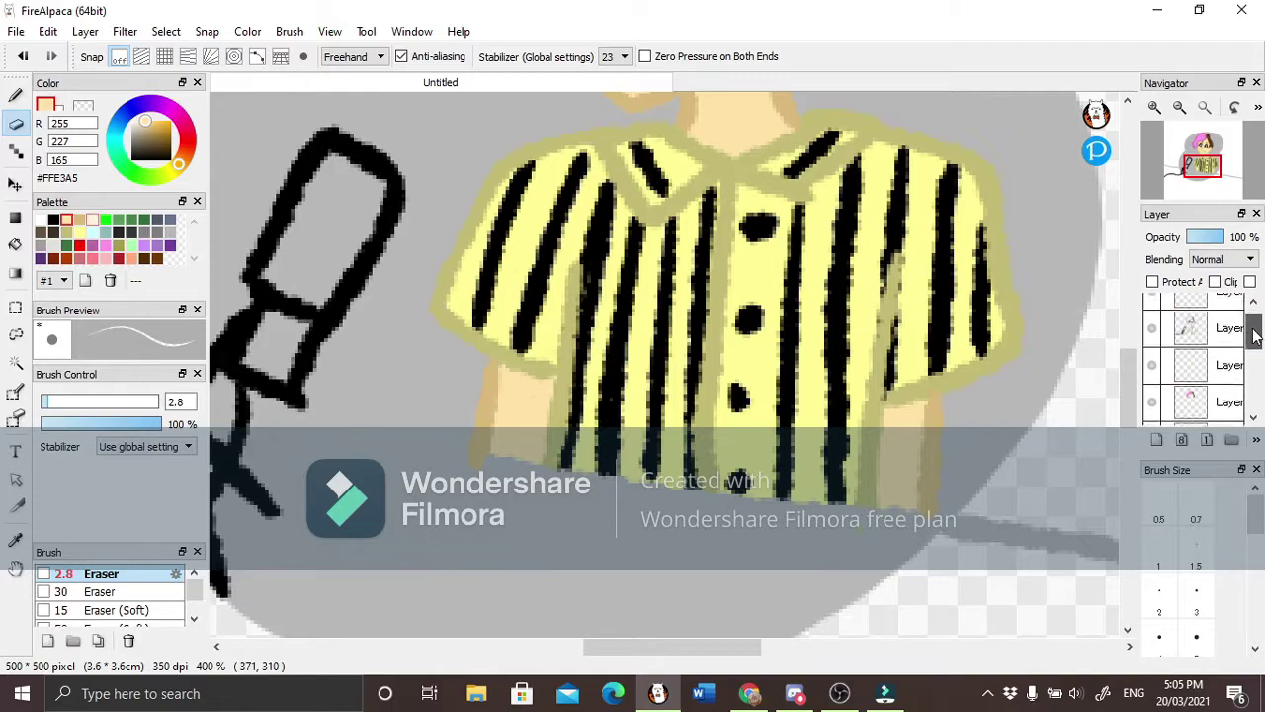
left_click_drag(673, 648, 633, 648)
scroll(1254, 381, "down", 2)
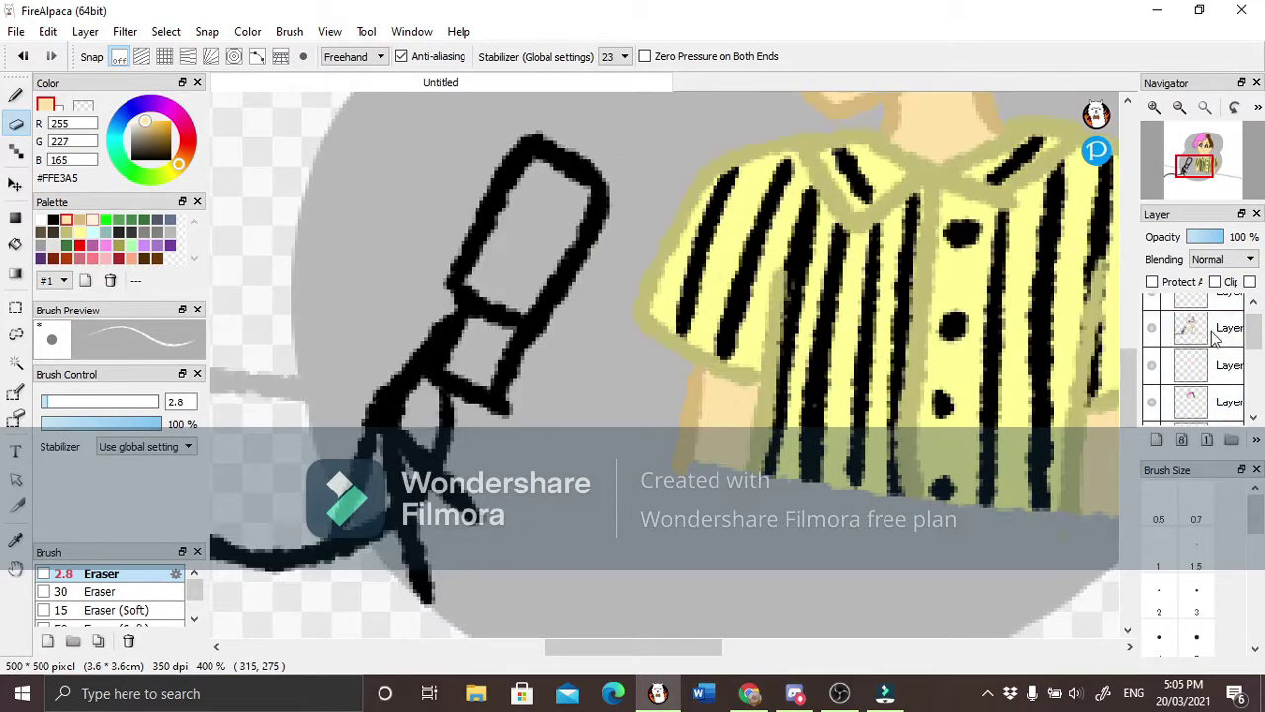
left_click(1152, 385)
double_click(1216, 348)
key("Escape")
key("b")
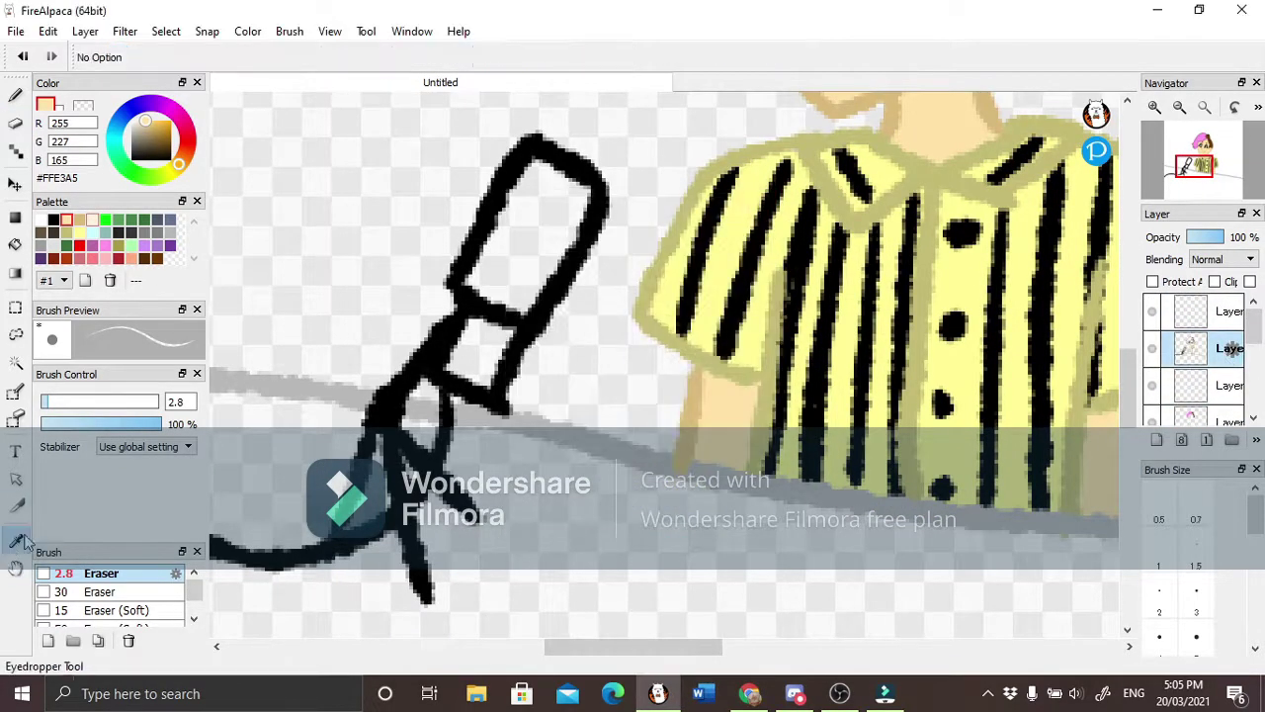
left_click(129, 610)
scroll(1196, 366, "up", 1)
double_click(1196, 355)
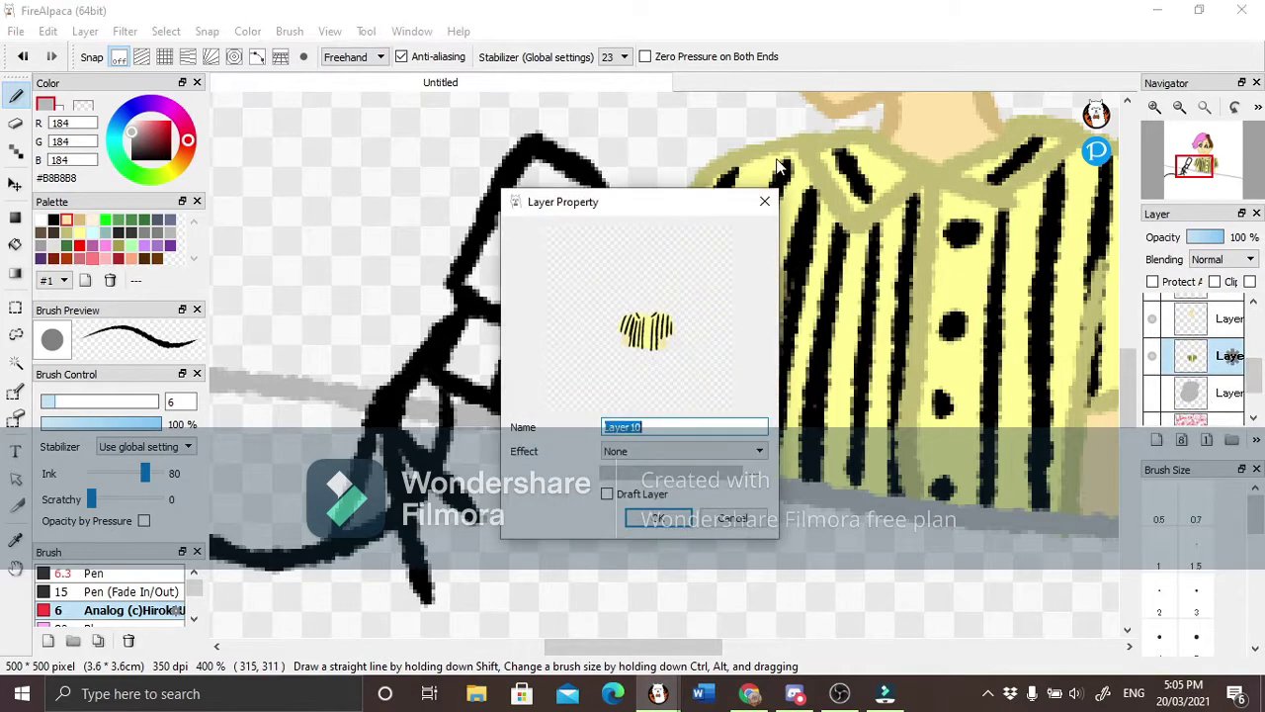
key("Escape")
Fill the microphone's lower end near-black and paint its body dark grey.
left_click(502, 263, "alt")
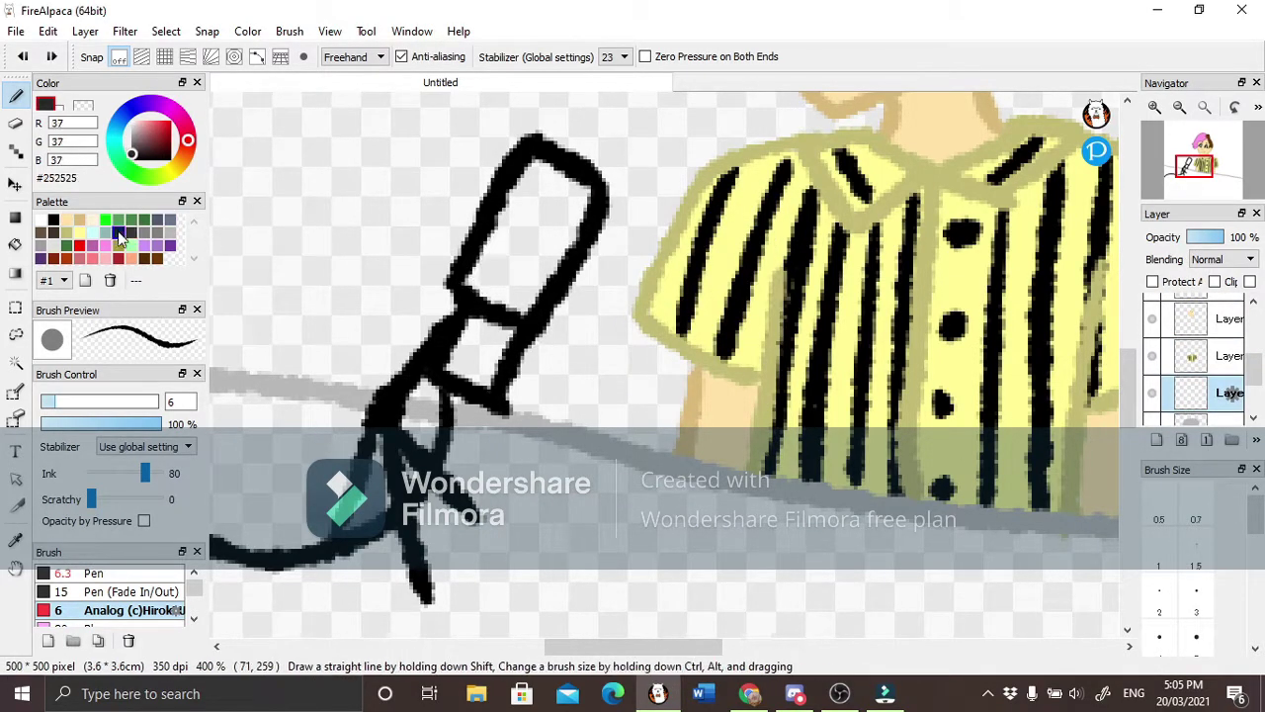
mouse_move(500, 259)
left_mouse_down()
mouse_move(501, 293)
mouse_move(506, 235)
left_mouse_up()
left_click(94, 573)
left_click(131, 233)
mouse_move(455, 387)
left_mouse_down()
mouse_move(500, 314)
mouse_move(500, 348)
left_mouse_up()
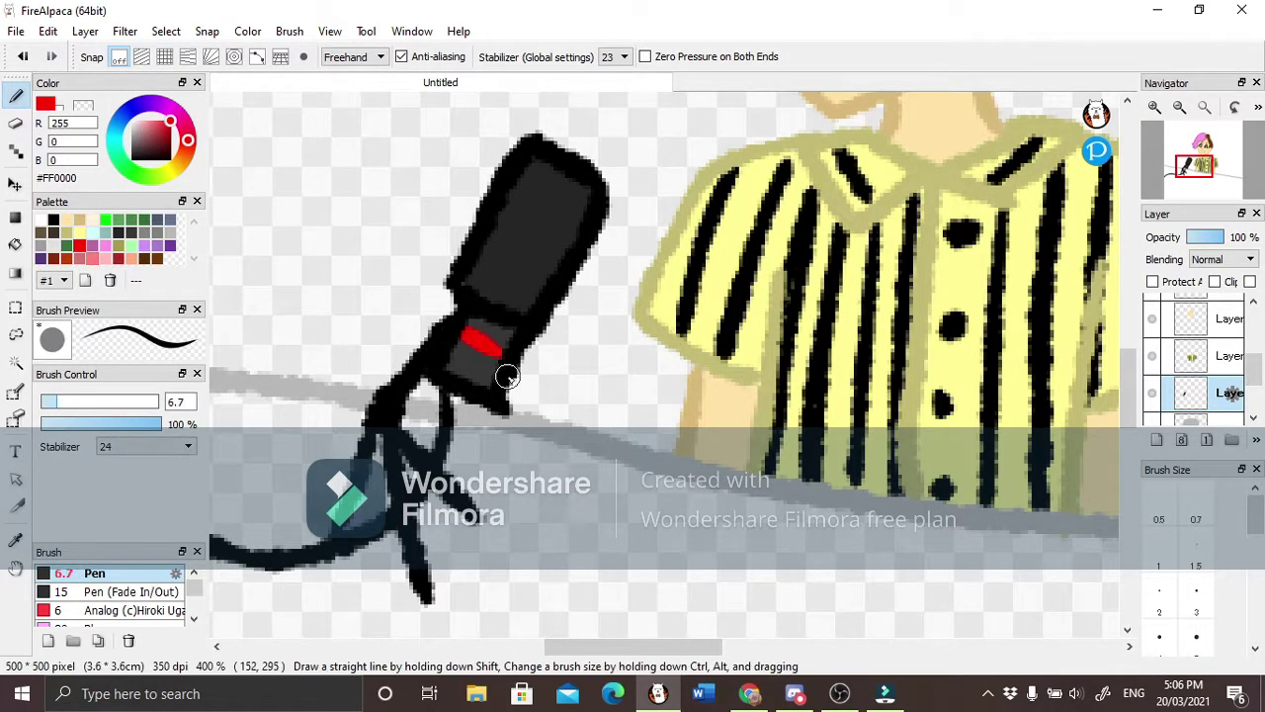
On a new layer, paint a wide white band below the desk line to the right edge.
left_click(1162, 443)
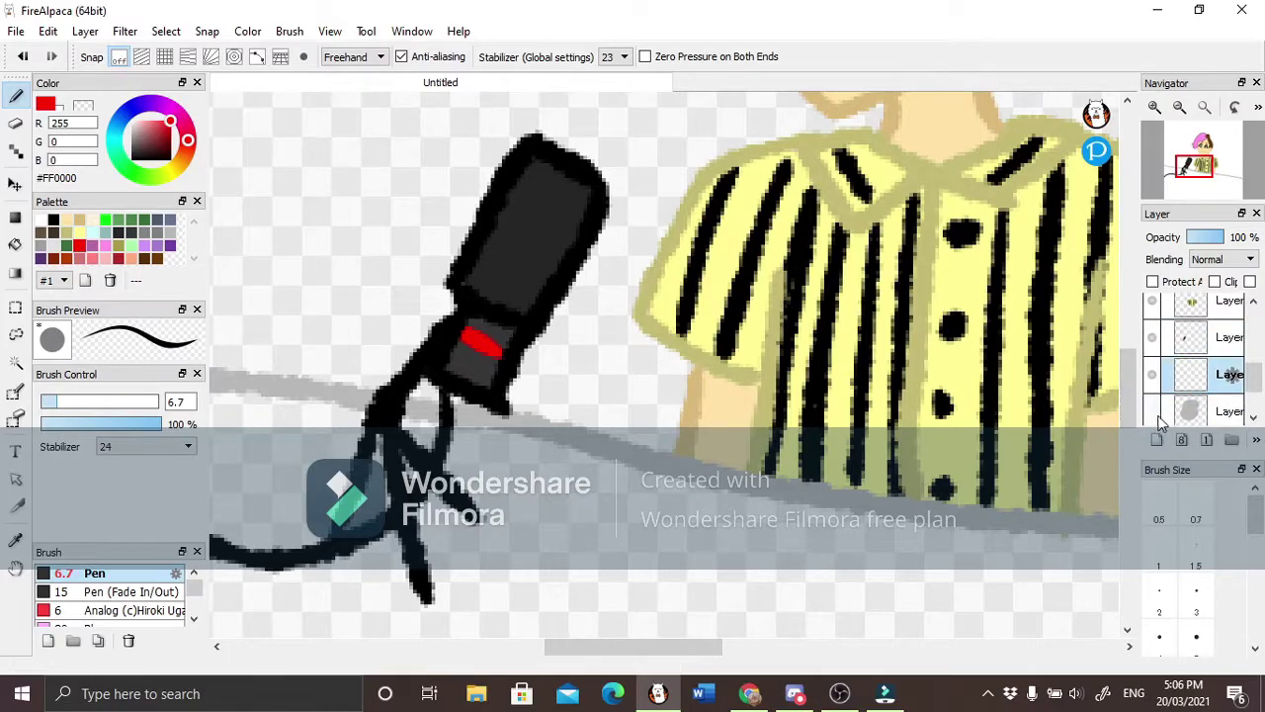
scroll(634, 516, "down", 3)
left_click(40, 219)
left_click_drag(50, 401, 146, 402)
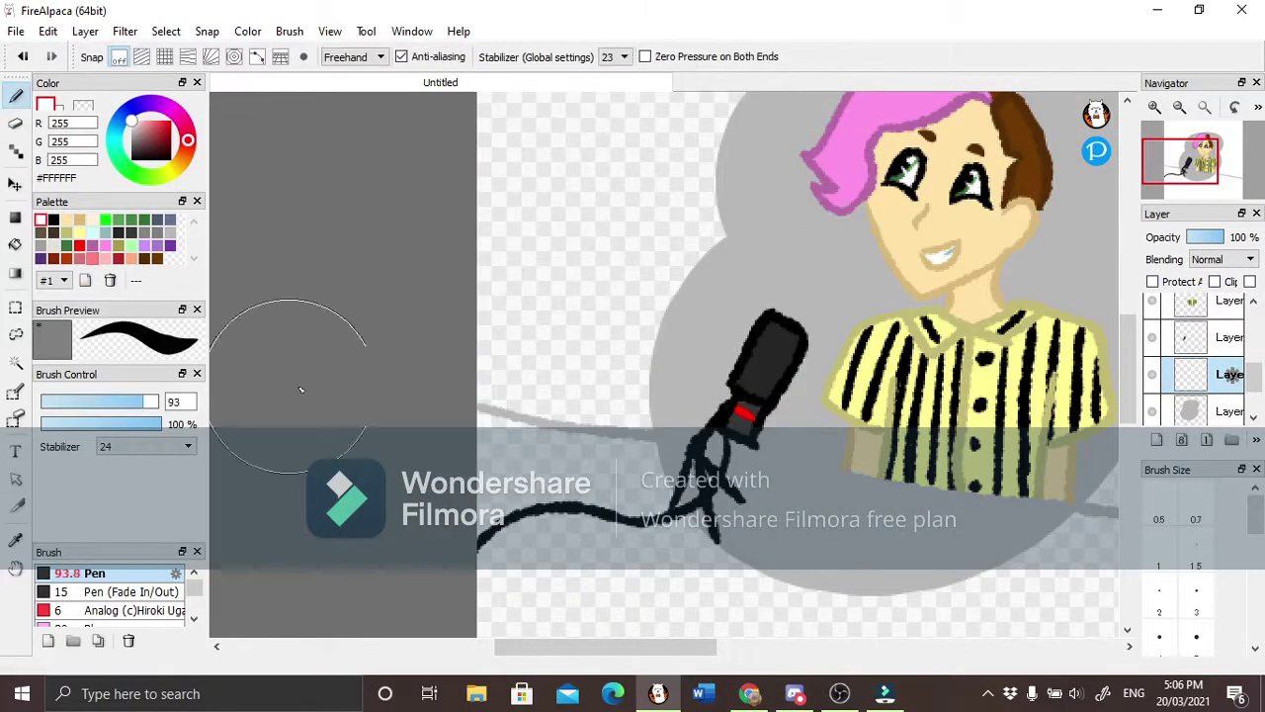
scroll(932, 452, "down", 3)
left_click_drag(489, 224, 940, 311)
scroll(940, 310, "right", 3)
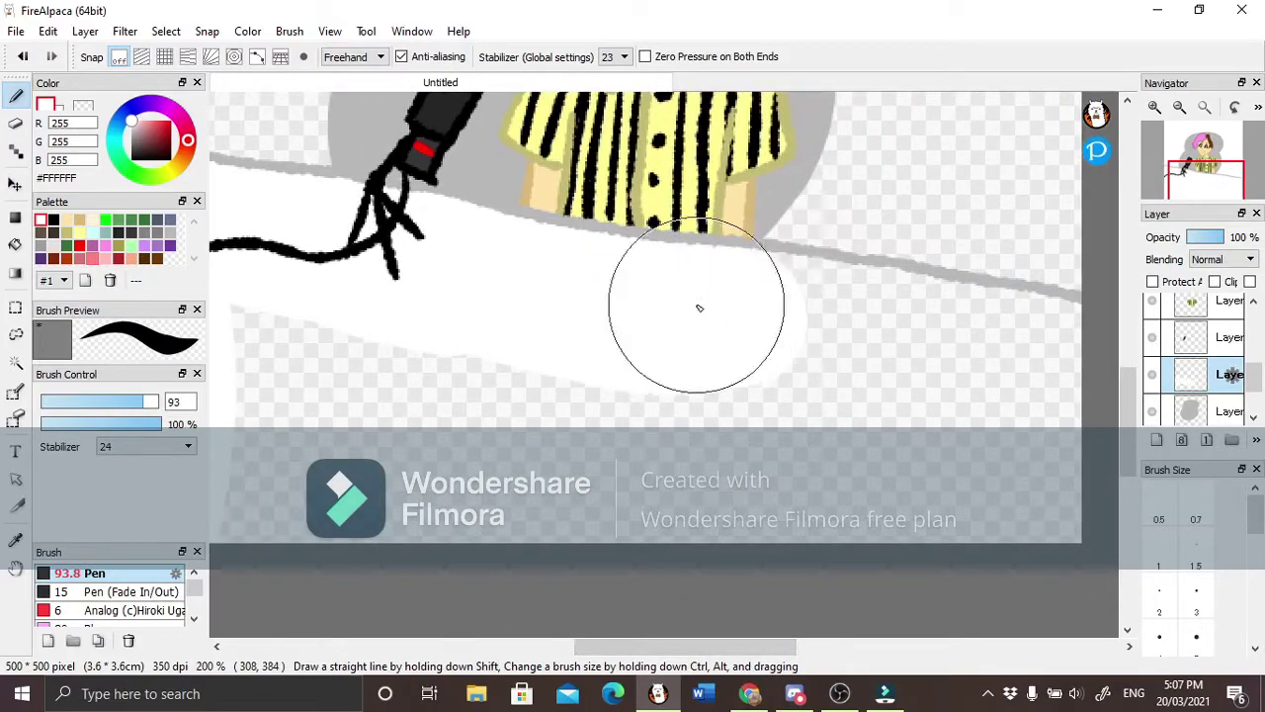
left_click_drag(699, 307, 979, 297)
scroll(1216, 356, "up", 1)
Select lower layers, briefly trying the eraser before returning to the pen.
left_click(1216, 348)
left_click(15, 123)
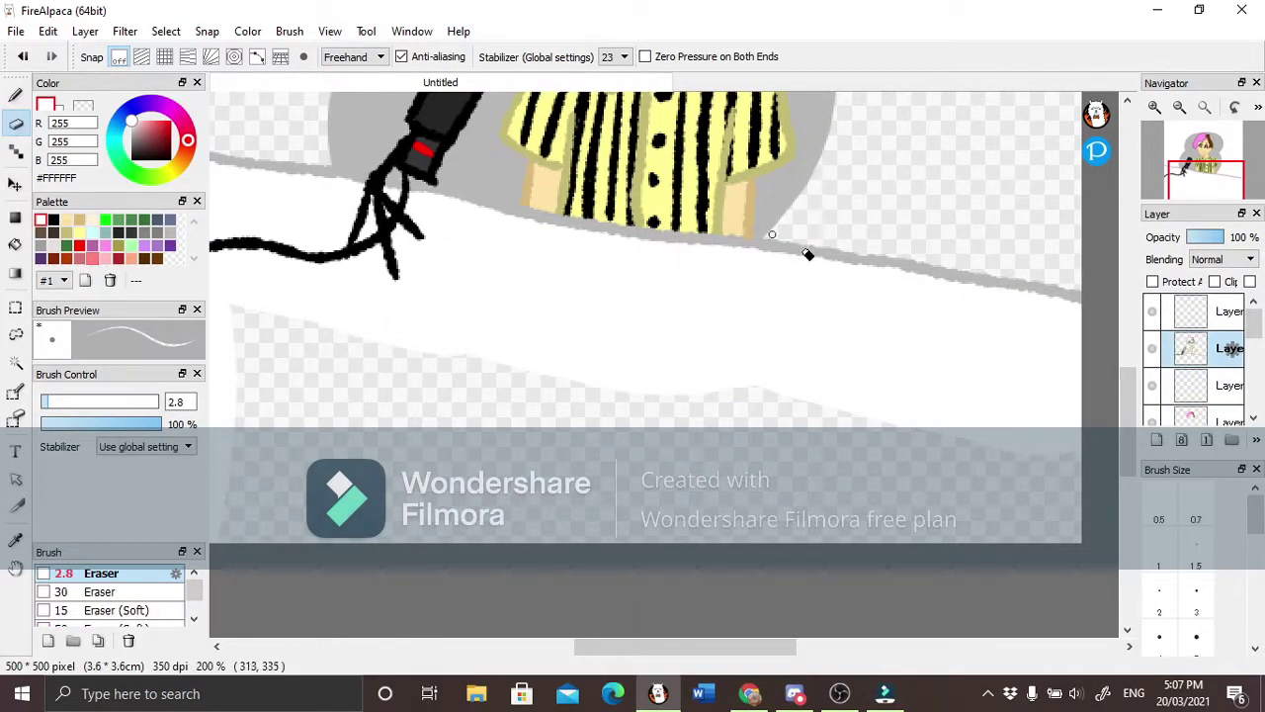
scroll(1216, 356, "down", 1)
left_click(1216, 360)
left_click(15, 96)
scroll(614, 515, "left", 3)
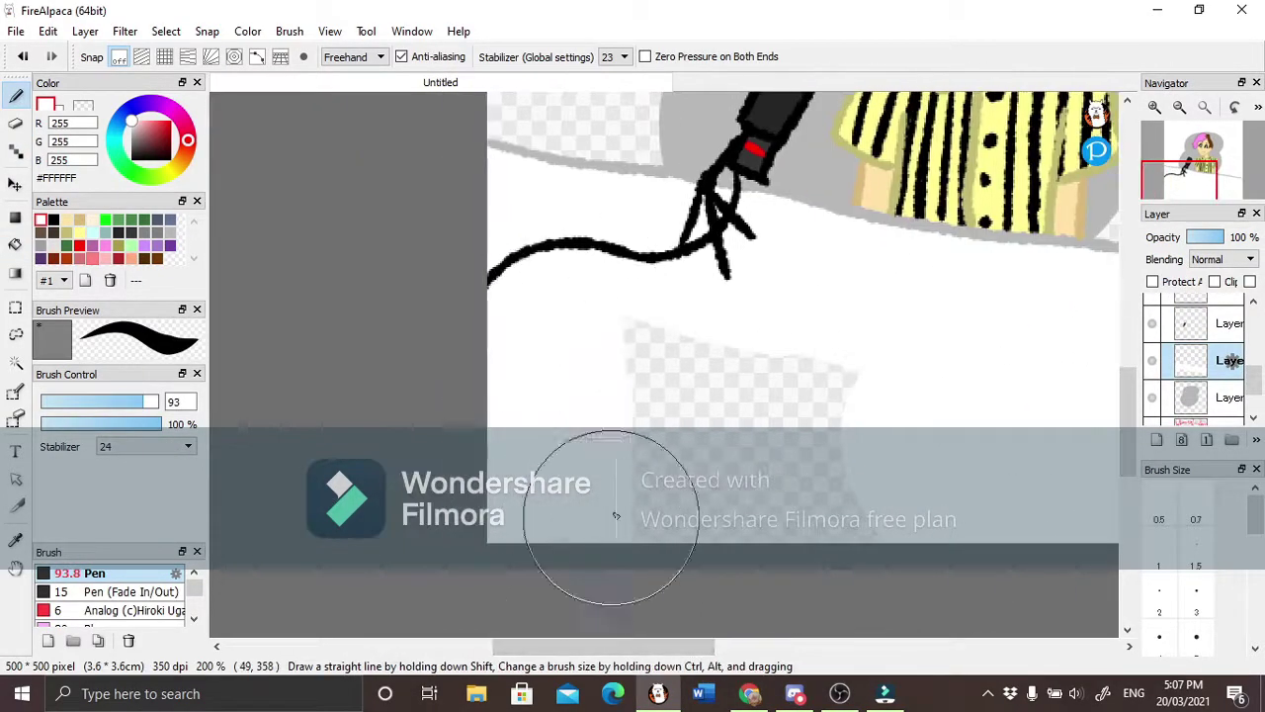
scroll(903, 355, "up", 5)
Pick pink, reduce the brush size, and lower the layer opacity well below half.
left_click(105, 245)
left_click(98, 403)
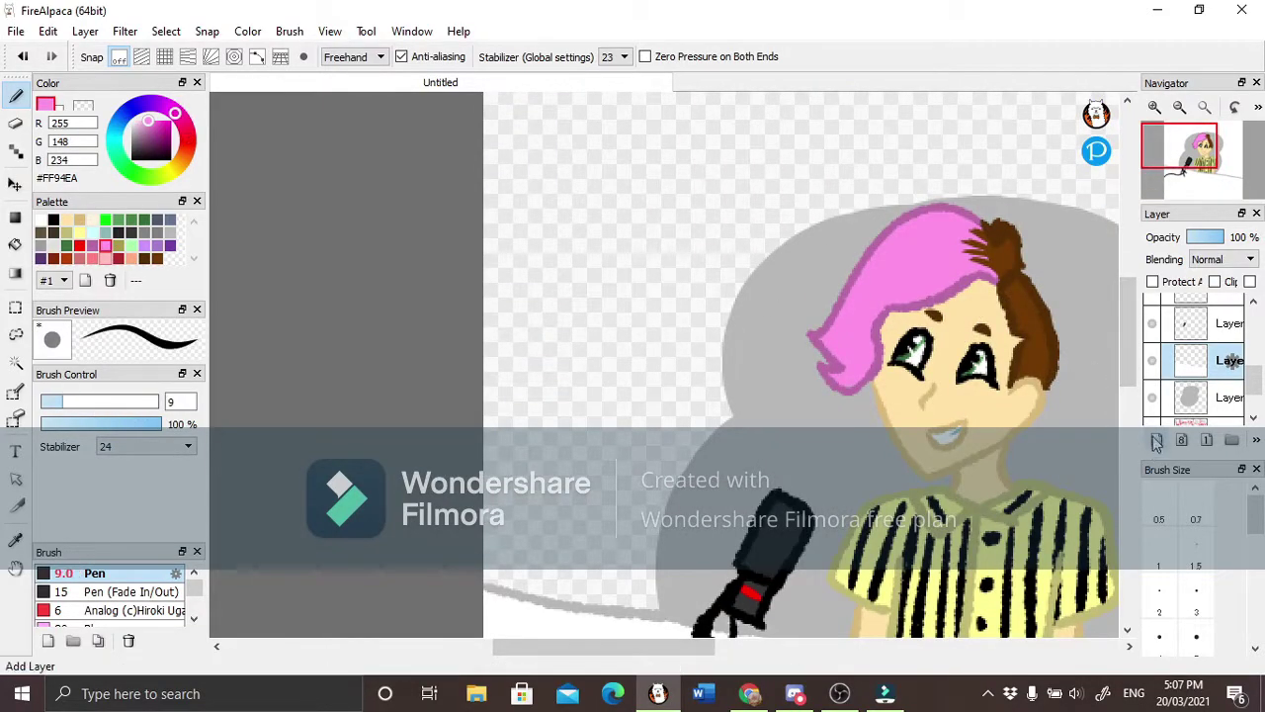
left_click_drag(1196, 301, 1208, 326)
scroll(919, 400, "up", 3)
left_click(1208, 245)
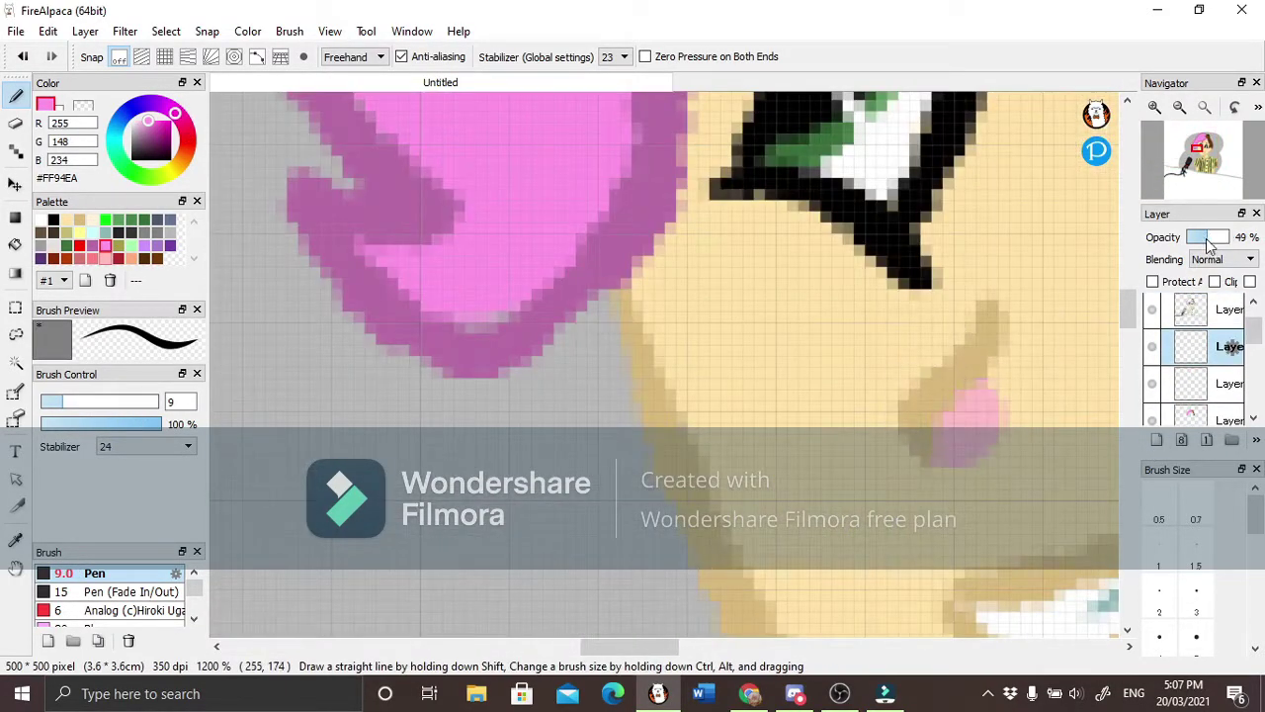
scroll(139, 583, "down", 1)
Paint pink blush on the left and right cheeks with the Pen.
left_click(99, 610)
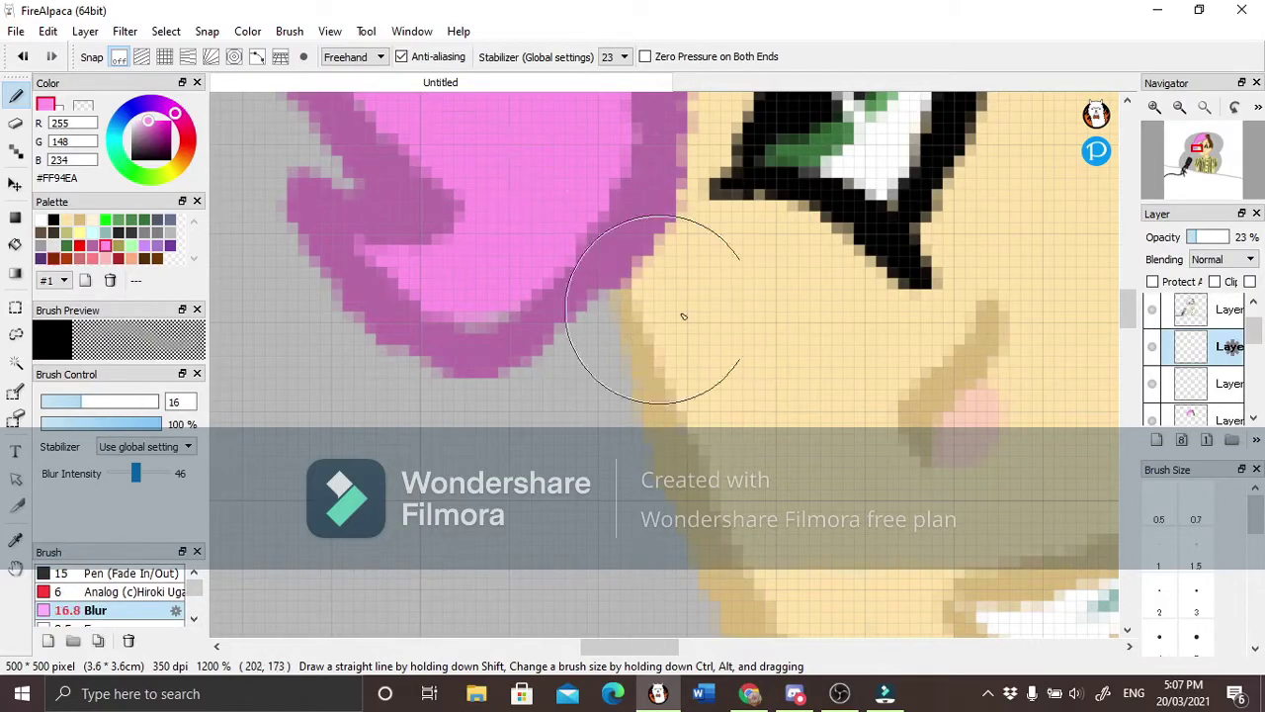
scroll(139, 583, "up", 1)
double_click(95, 573)
left_click(731, 587)
left_click(765, 365)
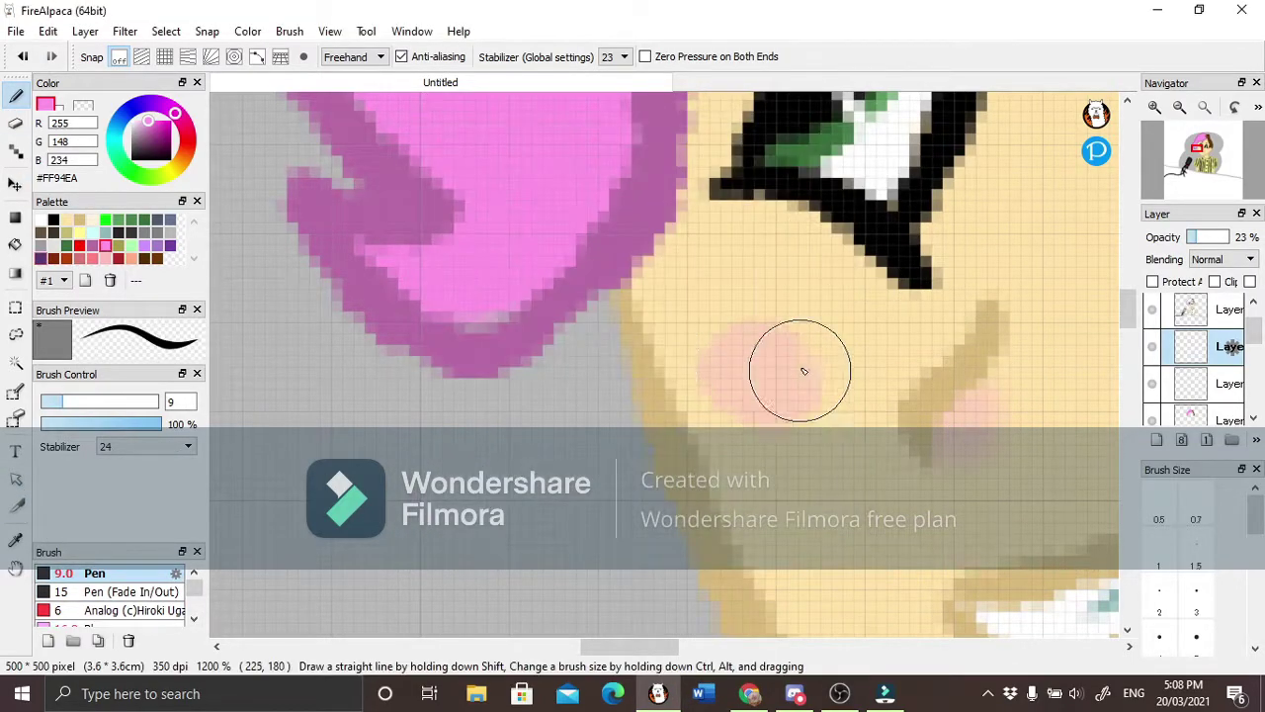
scroll(823, 403, "right", 5)
left_click(824, 403)
scroll(139, 593, "down", 2)
Soften the blush with the Blur brush and set the blush layer to Multiply blending.
left_click(95, 573)
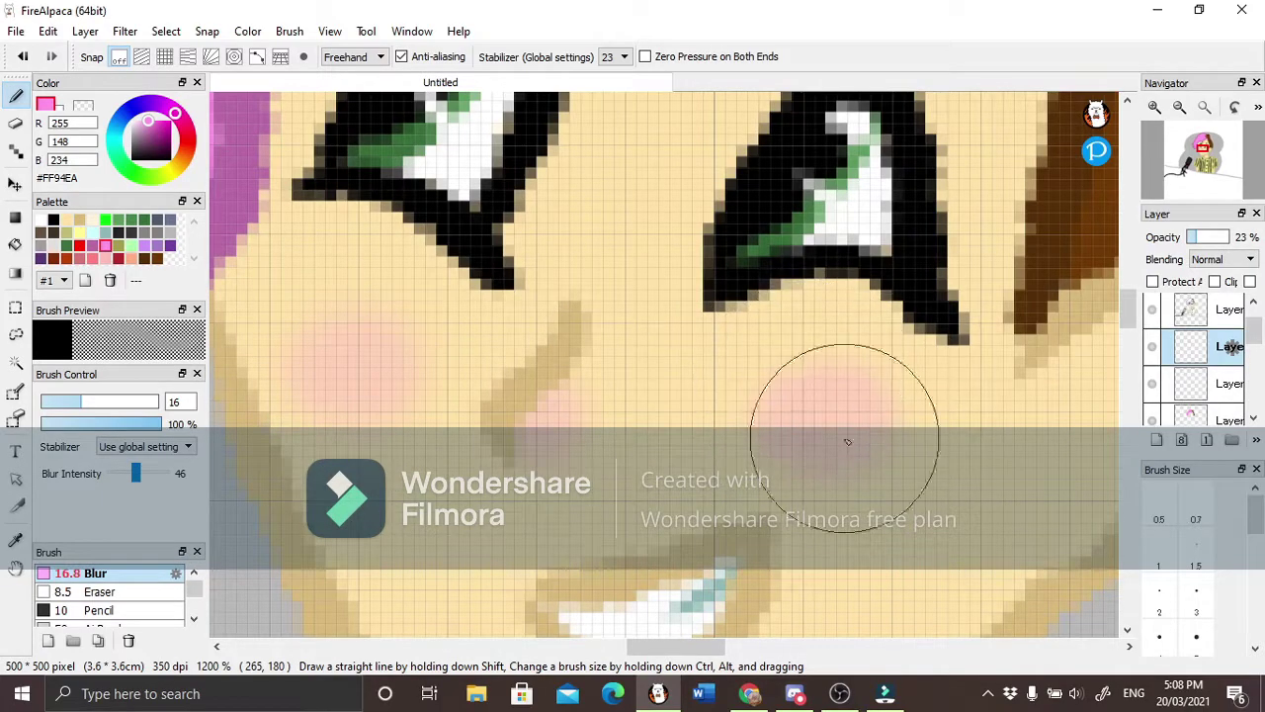
scroll(982, 311, "down", 10)
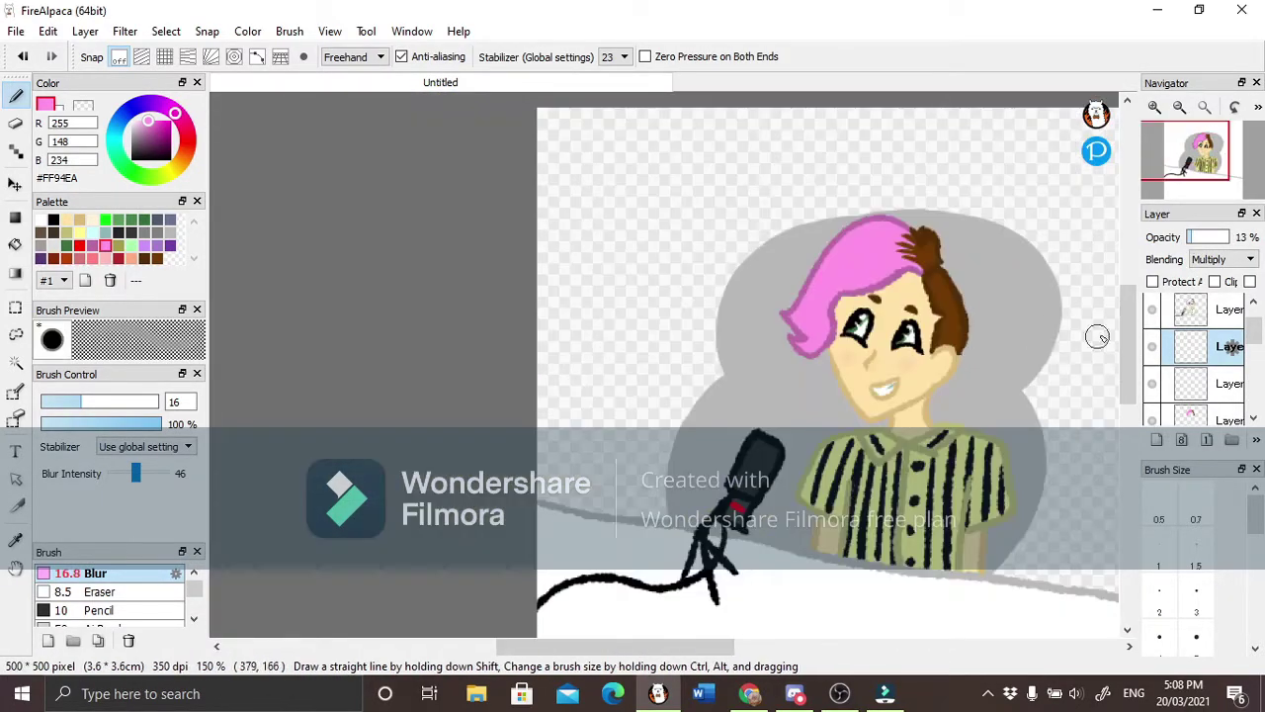
left_click(1233, 364)
scroll(108, 593, "up", 2)
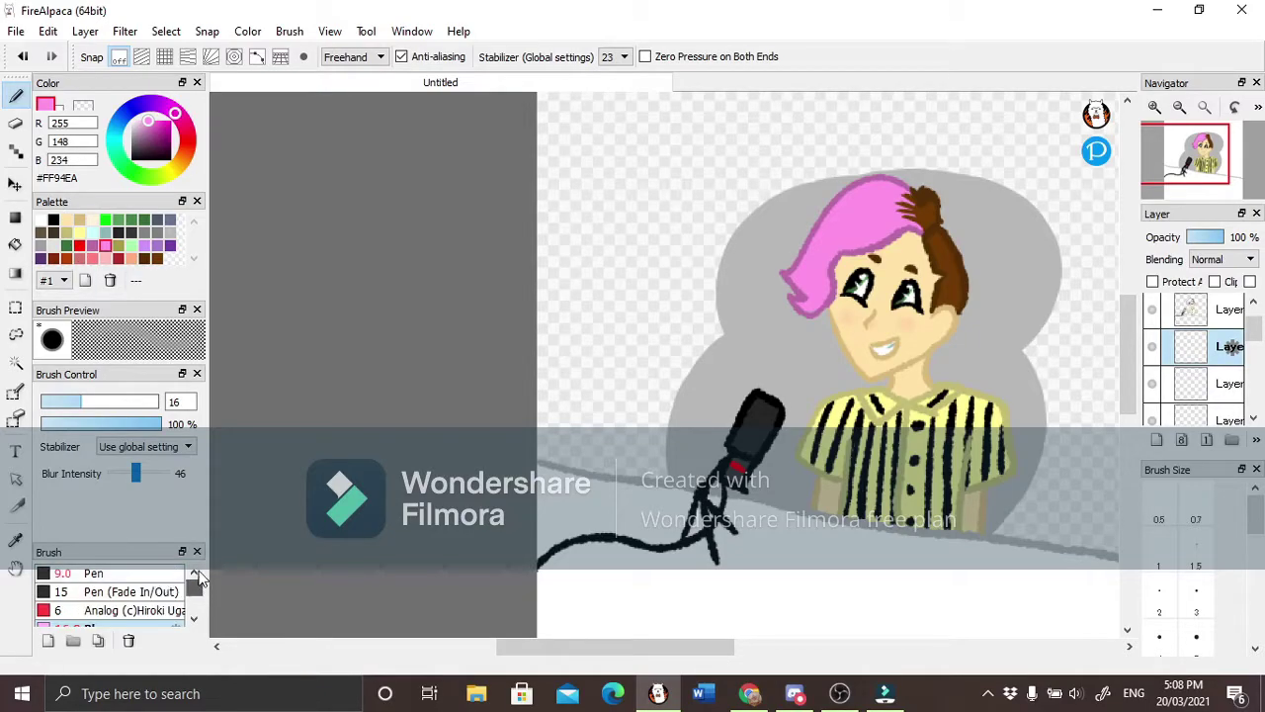
left_click(95, 573)
left_click(132, 232)
Lower the layer opacity to about a quarter, paint shading strokes, and undo the stray hair streak.
scroll(894, 351, "up", 4)
left_click(1200, 238)
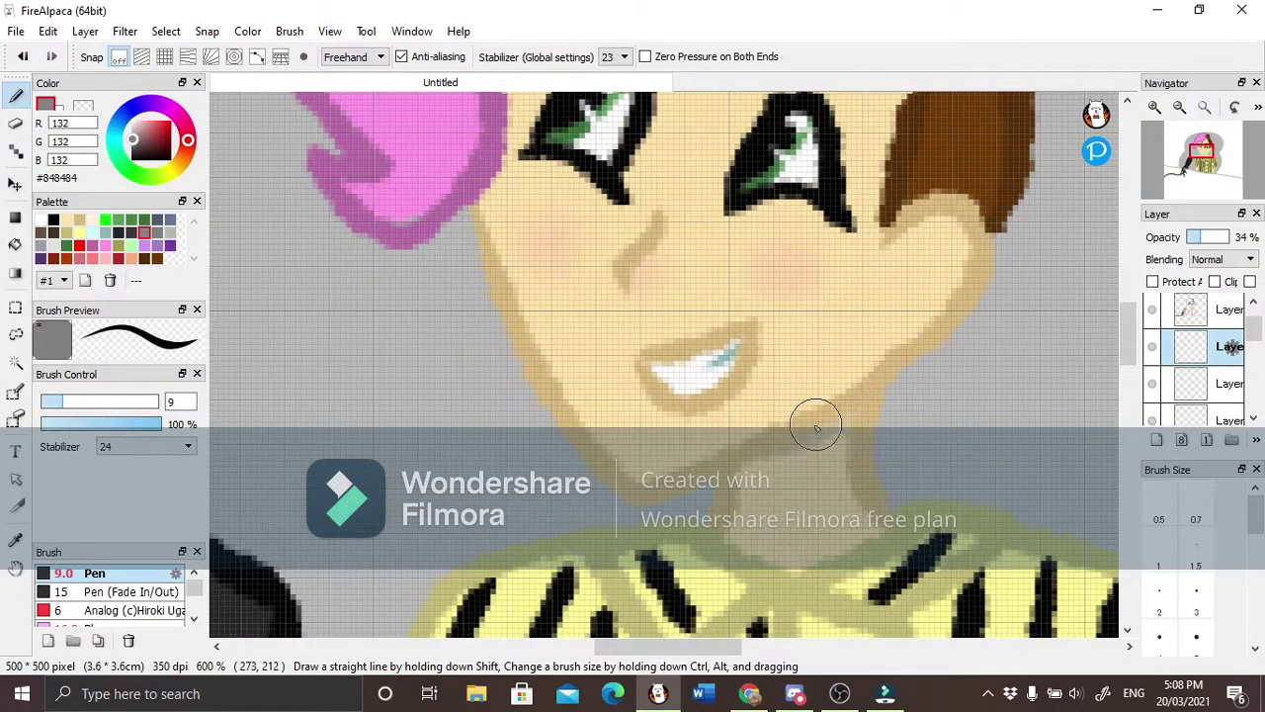
left_click_drag(1126, 329, 796, 280)
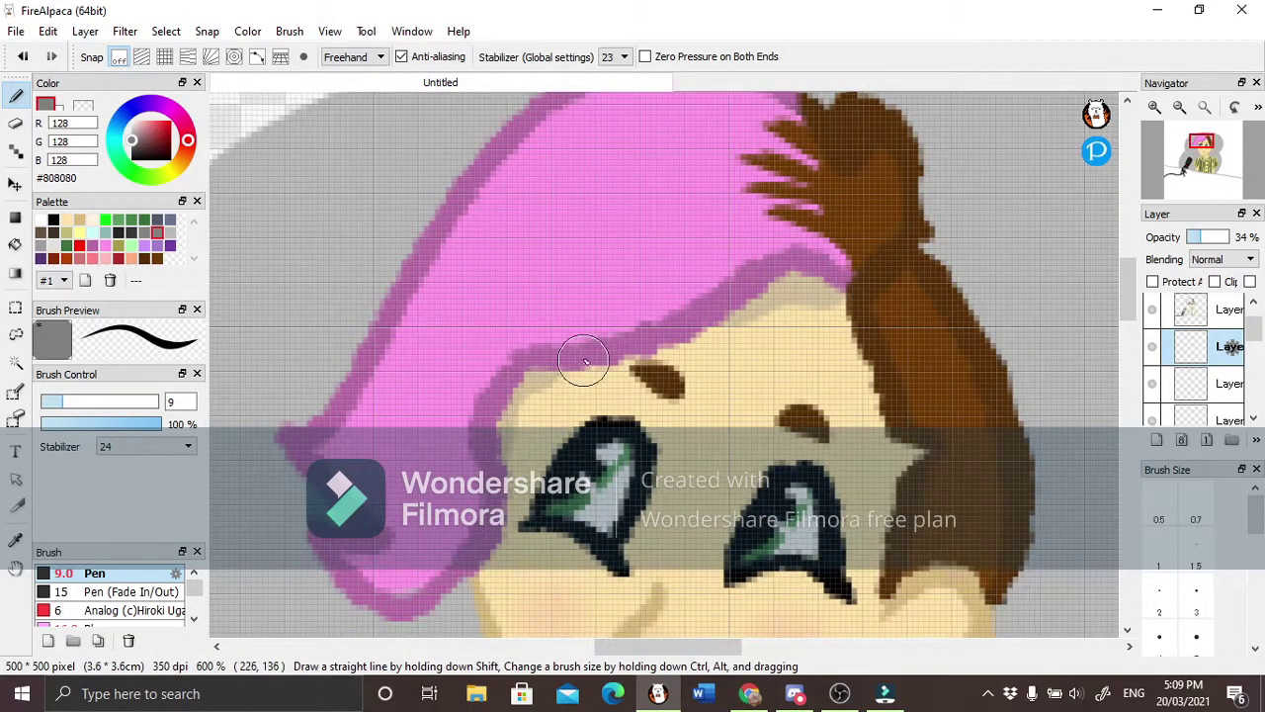
left_click_drag(1128, 276, 954, 316)
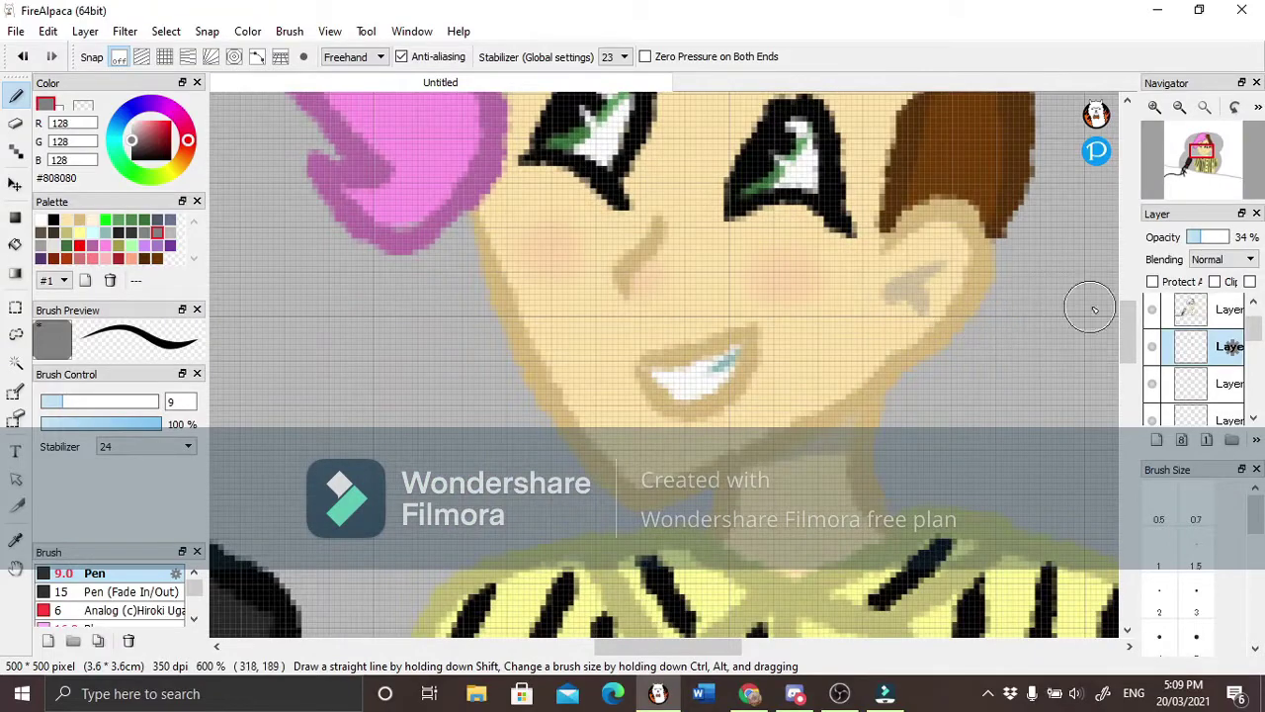
scroll(1095, 309, "down", 5)
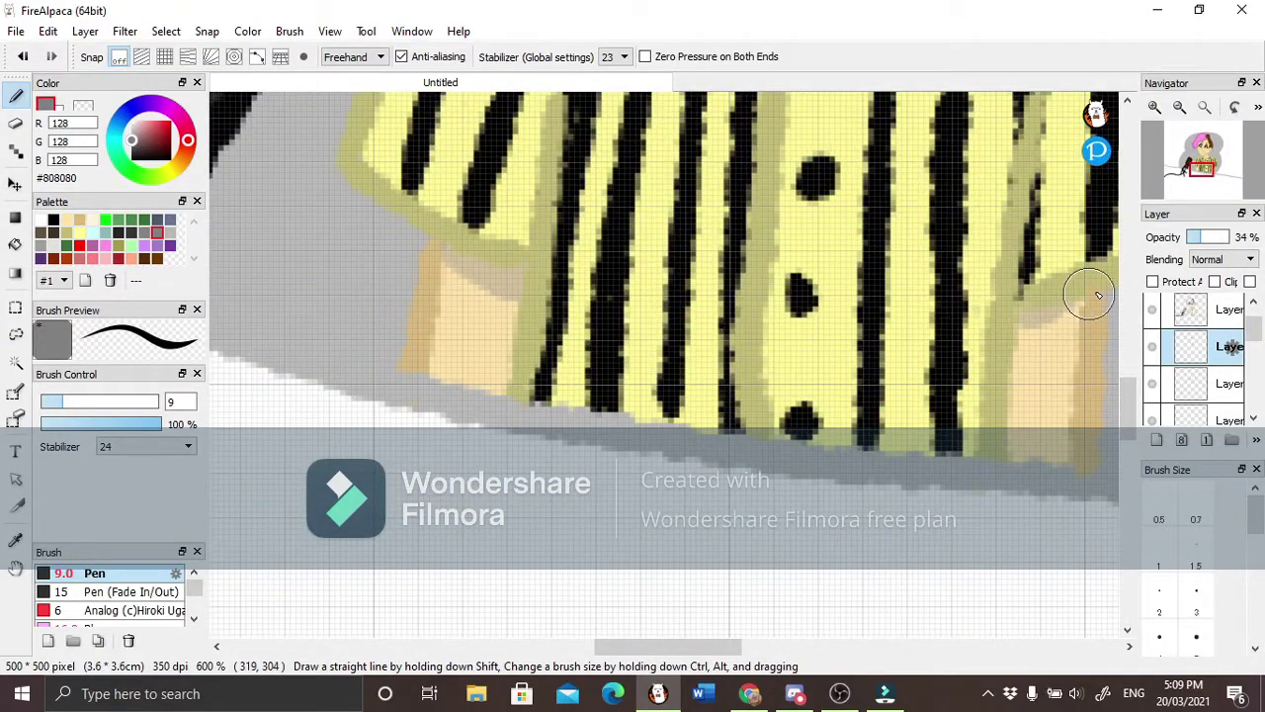
scroll(1091, 295, "up", 8)
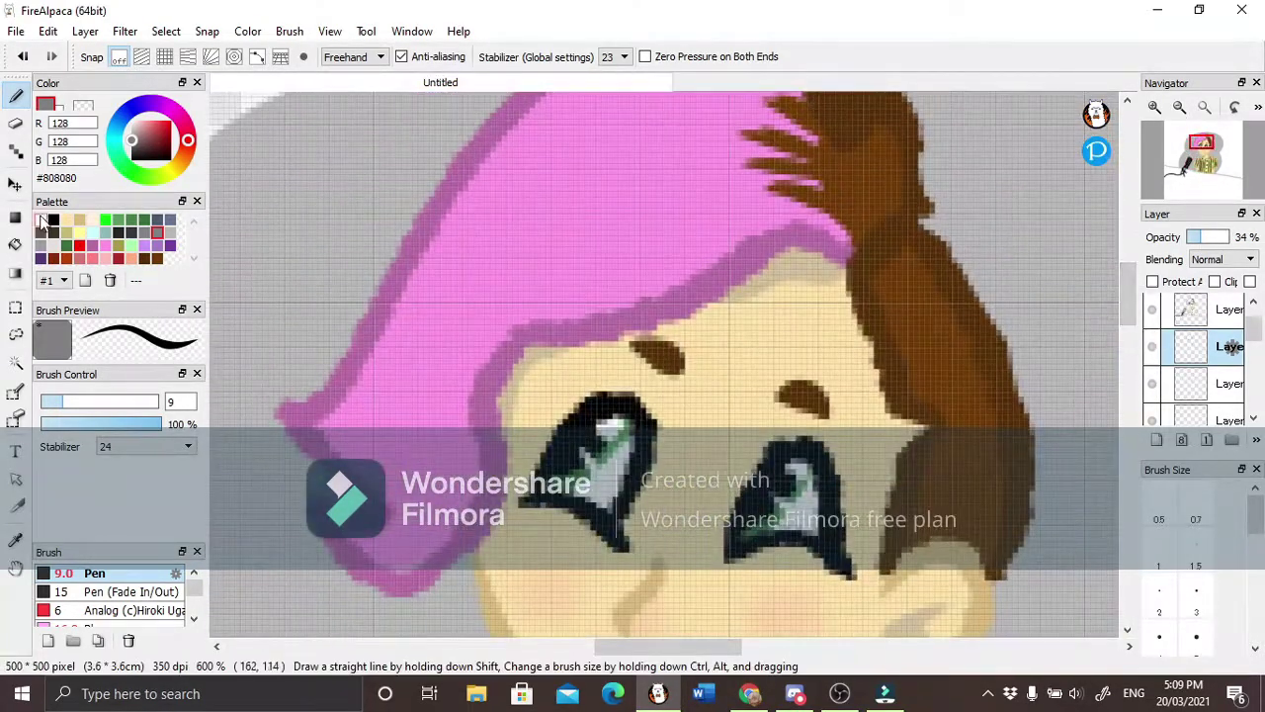
key("ctrl+z")
scroll(153, 589, "down", 2)
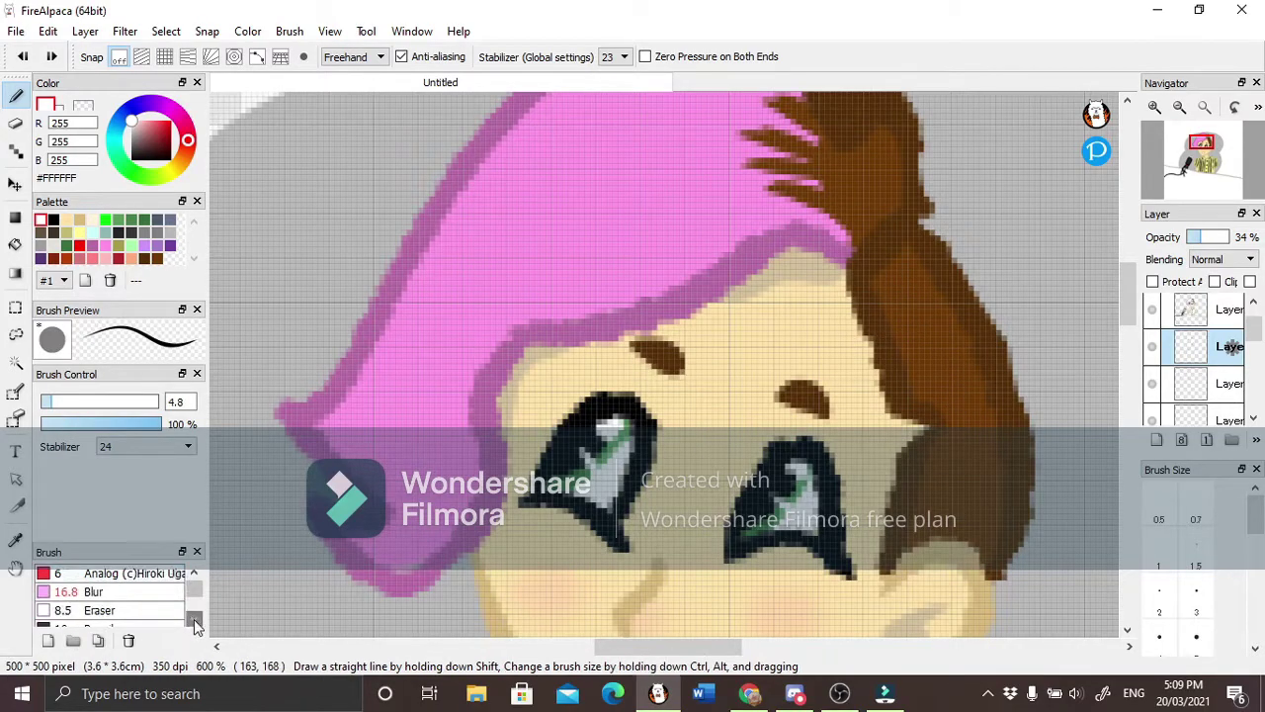
Switch to the AirBrush for soft grey shading, moving across the hair and shirt.
left_click(108, 610)
scroll(969, 443, "up", 2)
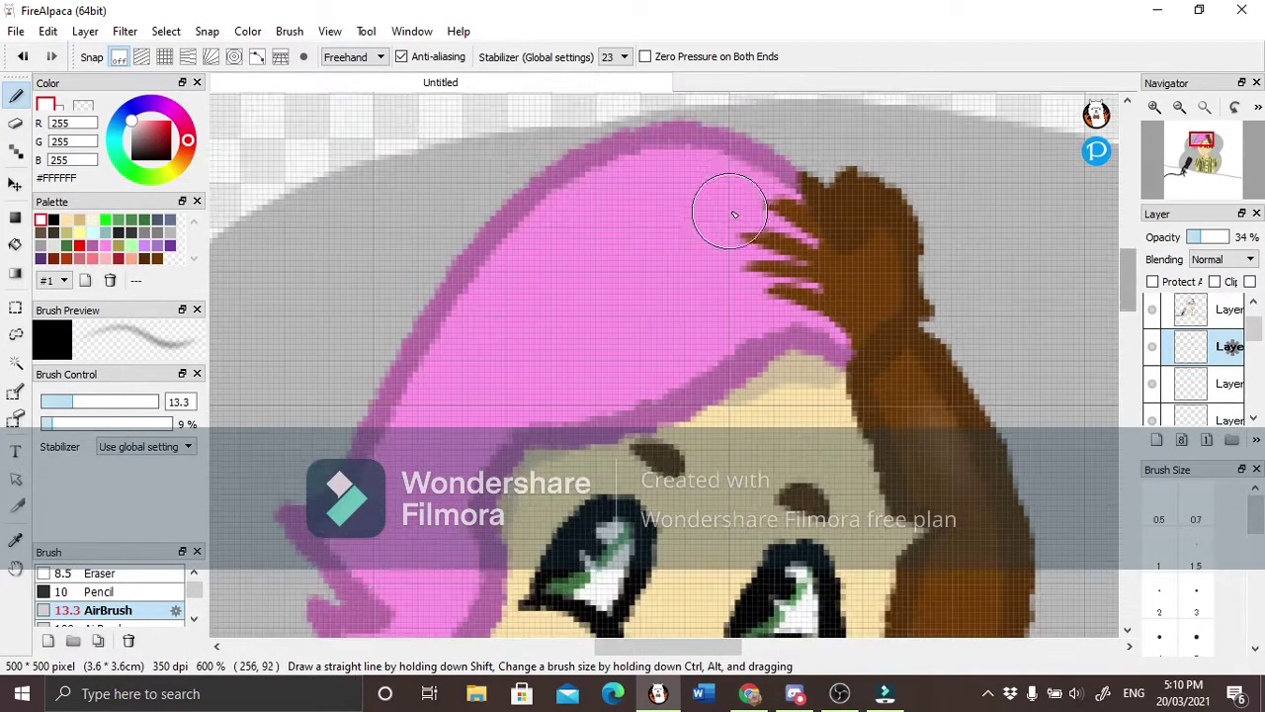
scroll(1125, 339, "down", 4)
scroll(1125, 339, "down", 3)
scroll(1127, 316, "up", 4)
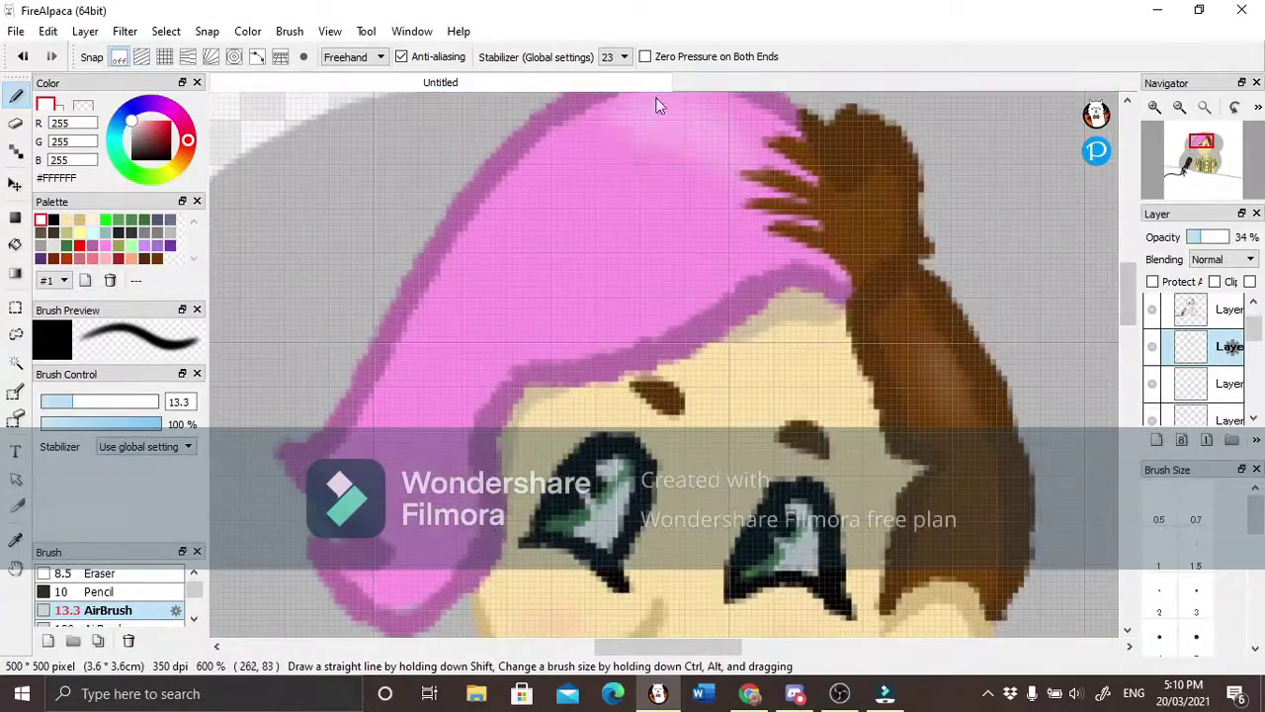
scroll(1132, 289, "down", 4)
scroll(736, 653, "right", 3)
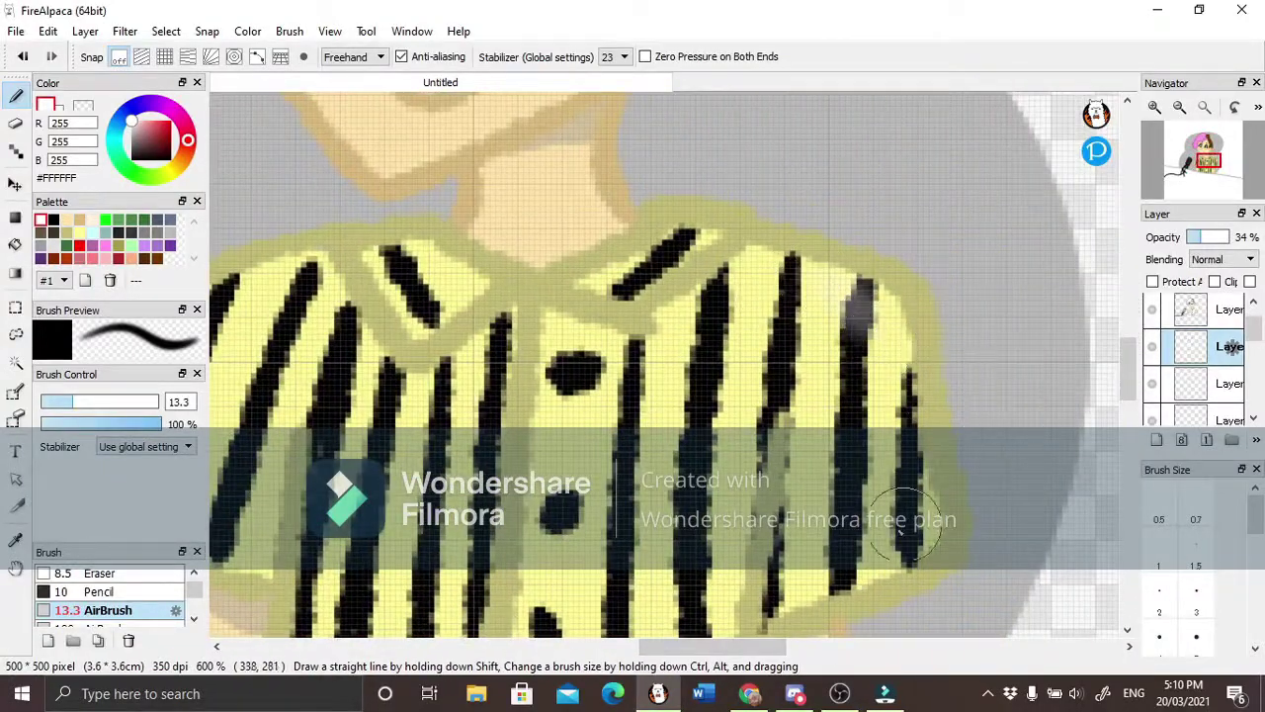
scroll(1127, 361, "up", 3)
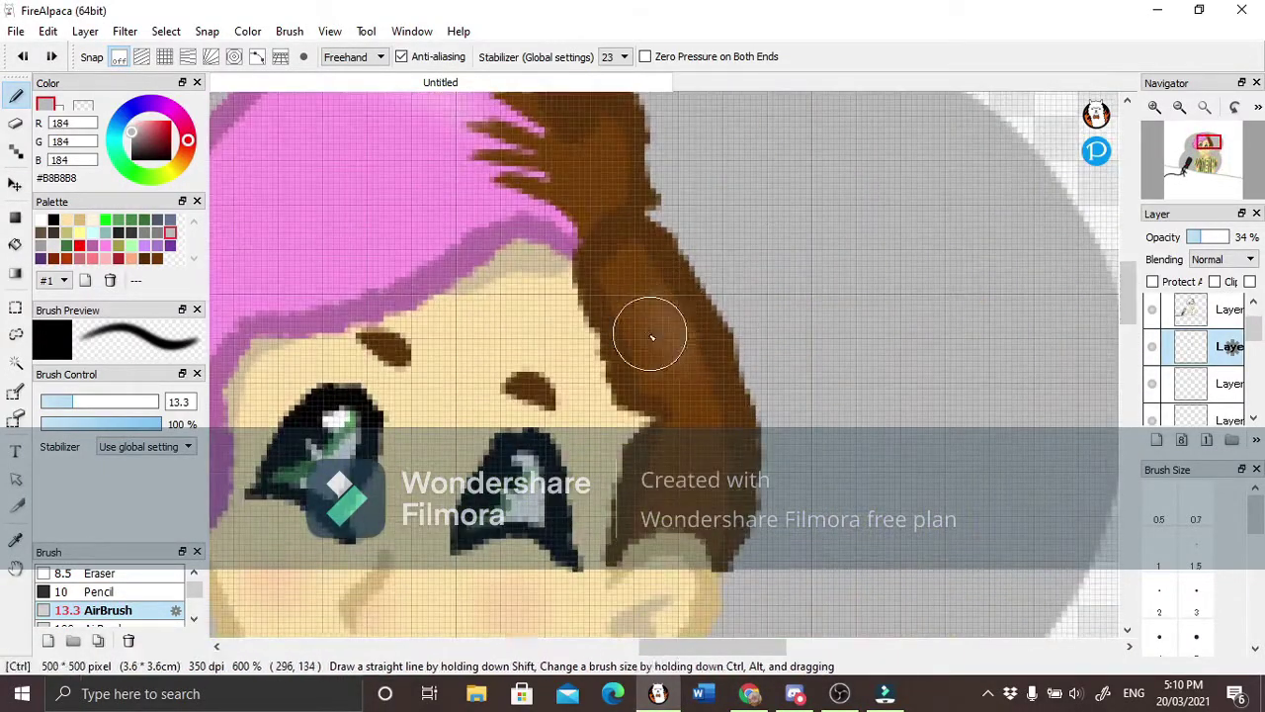
scroll(1132, 312, "up", 2)
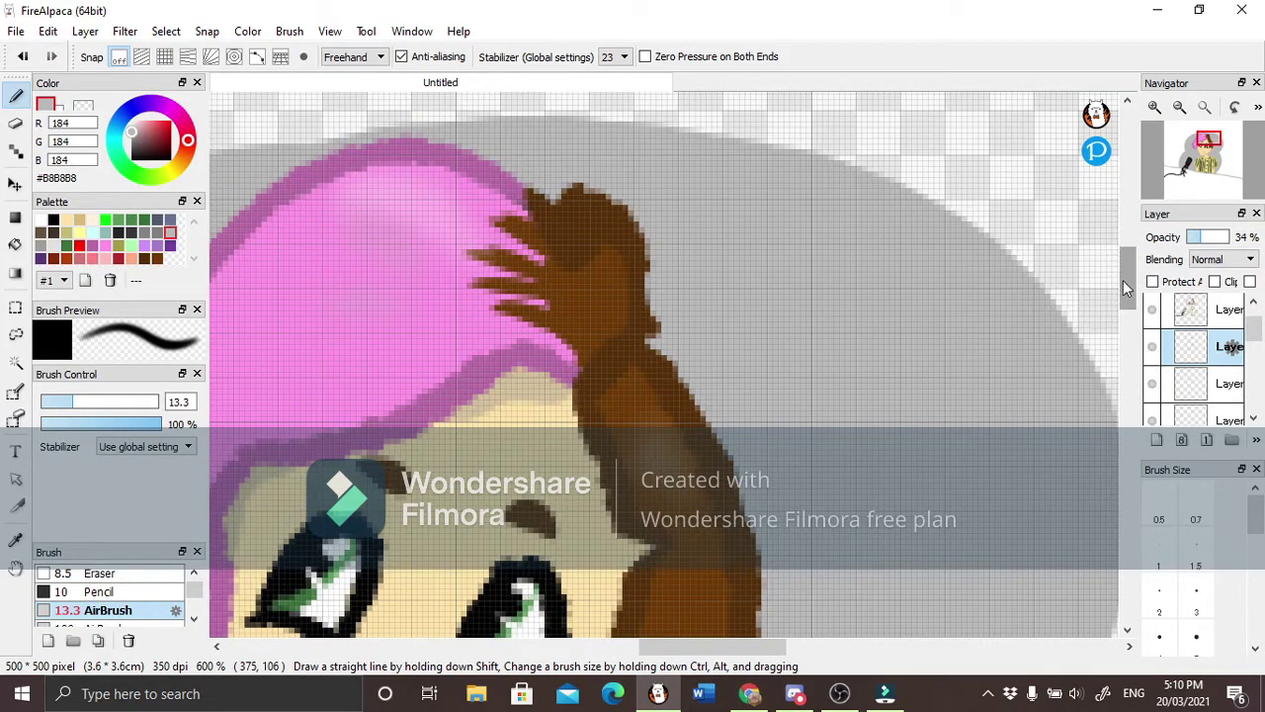
scroll(1127, 288, "down", 5)
Airbrush a grey shadow beside the microphone stand's legs.
double_click(1229, 407)
key("Escape")
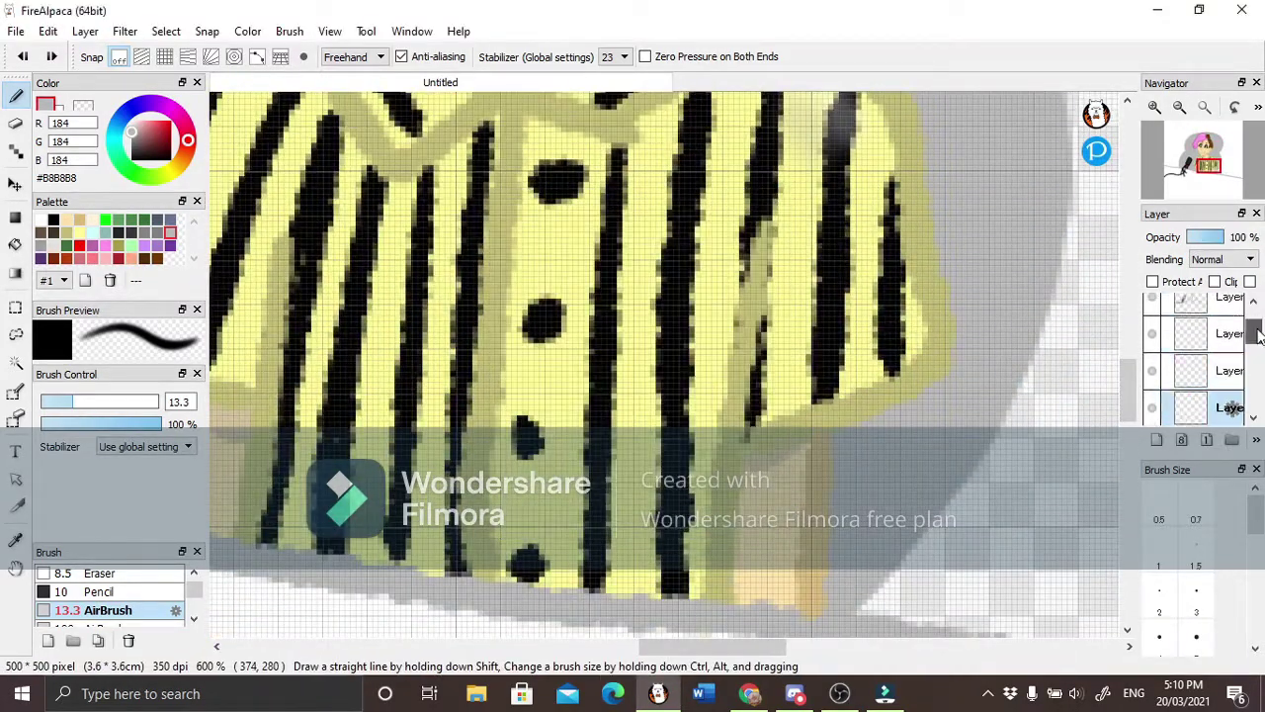
mouse_move(1259, 336)
left_mouse_down()
mouse_move(1257, 390)
mouse_move(1255, 376)
left_mouse_up()
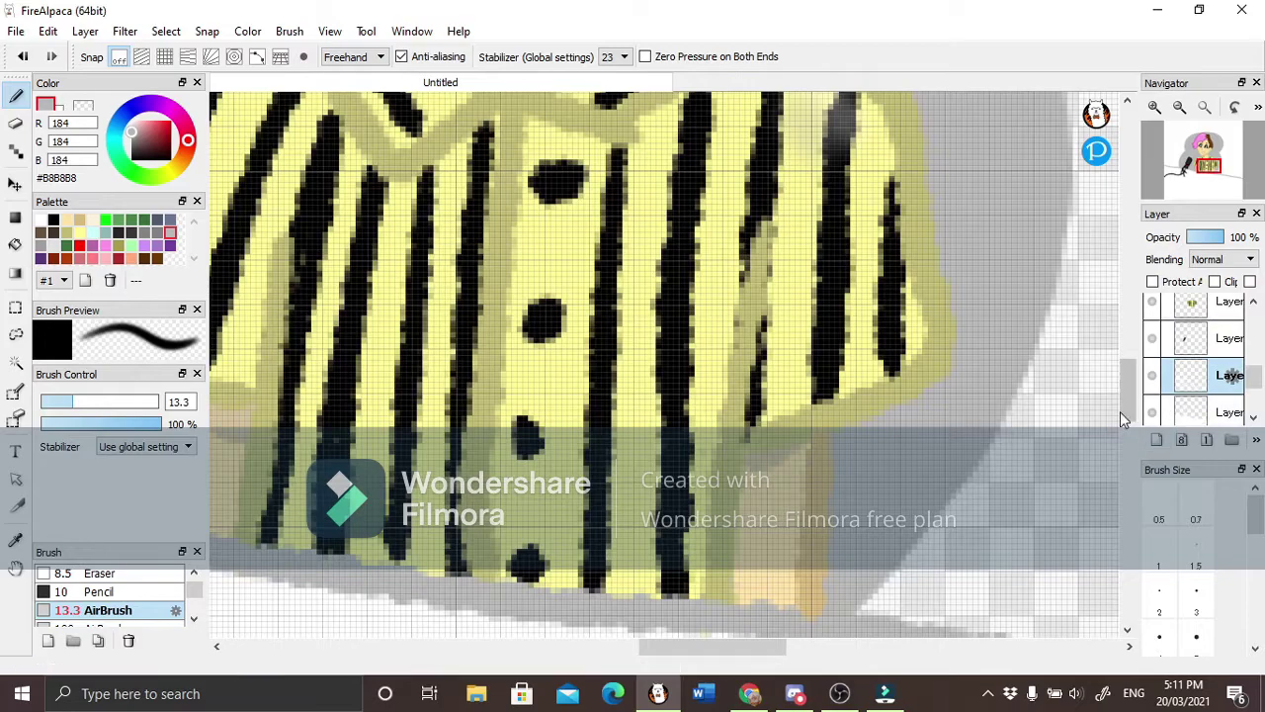
scroll(1124, 420, "down", 5)
scroll(1124, 419, "left", 3)
mouse_move(316, 297)
left_mouse_down()
mouse_move(444, 461)
mouse_move(366, 542)
mouse_move(517, 415)
left_mouse_up()
scroll(517, 415, "down", 2)
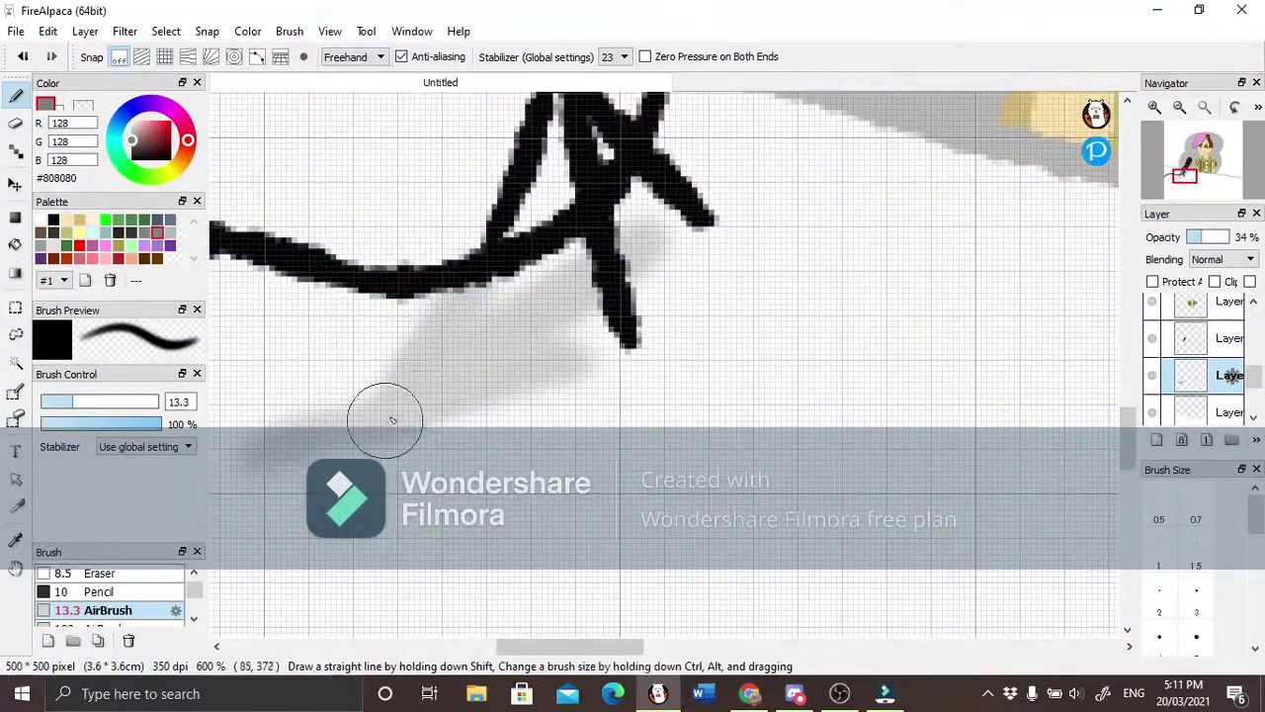
scroll(616, 254, "left", 5)
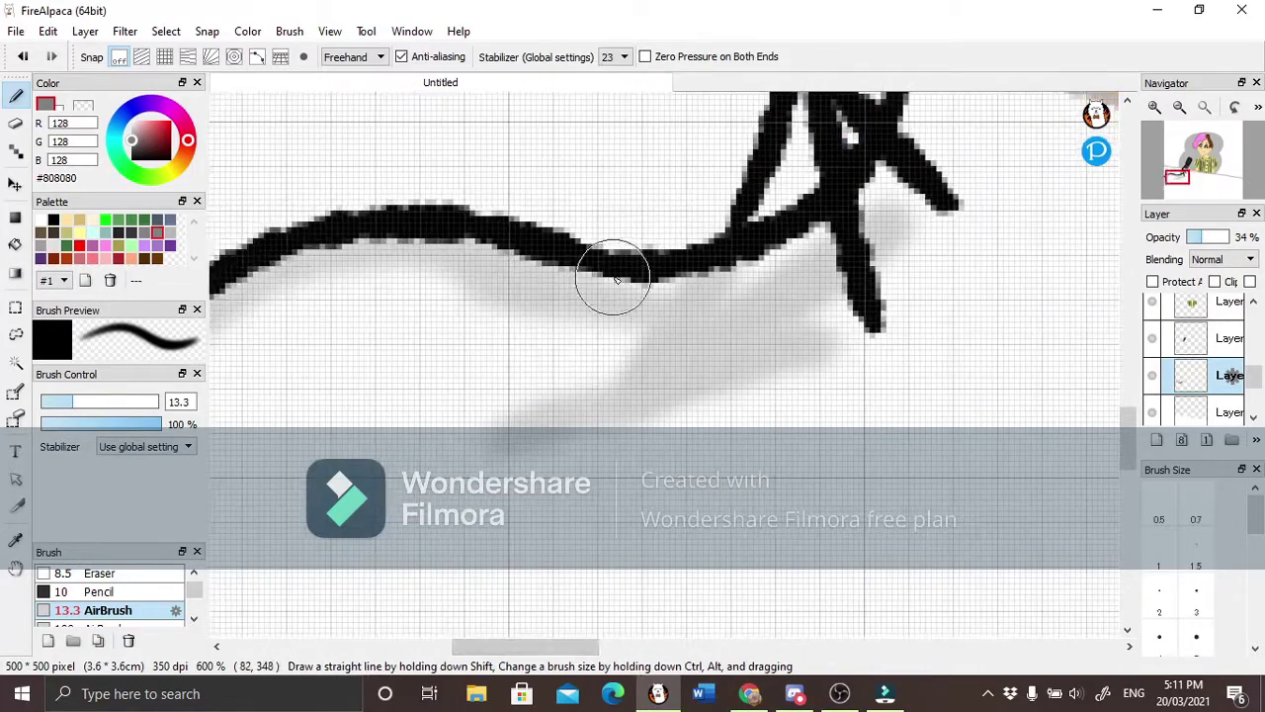
scroll(551, 423, "up", 3)
Erase the excess grey shading below the stand, then return to the pen brush.
key("e")
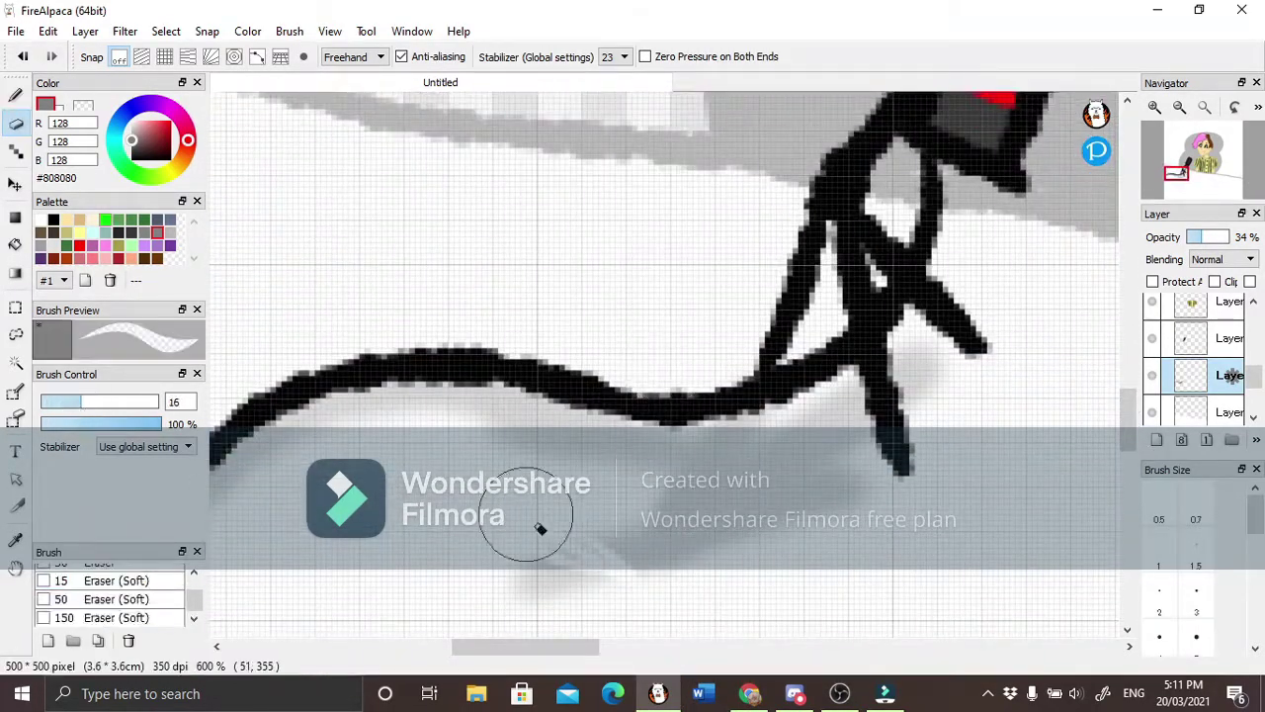
left_click_drag(539, 529, 514, 603)
key("b")
scroll(692, 514, "down", 3)
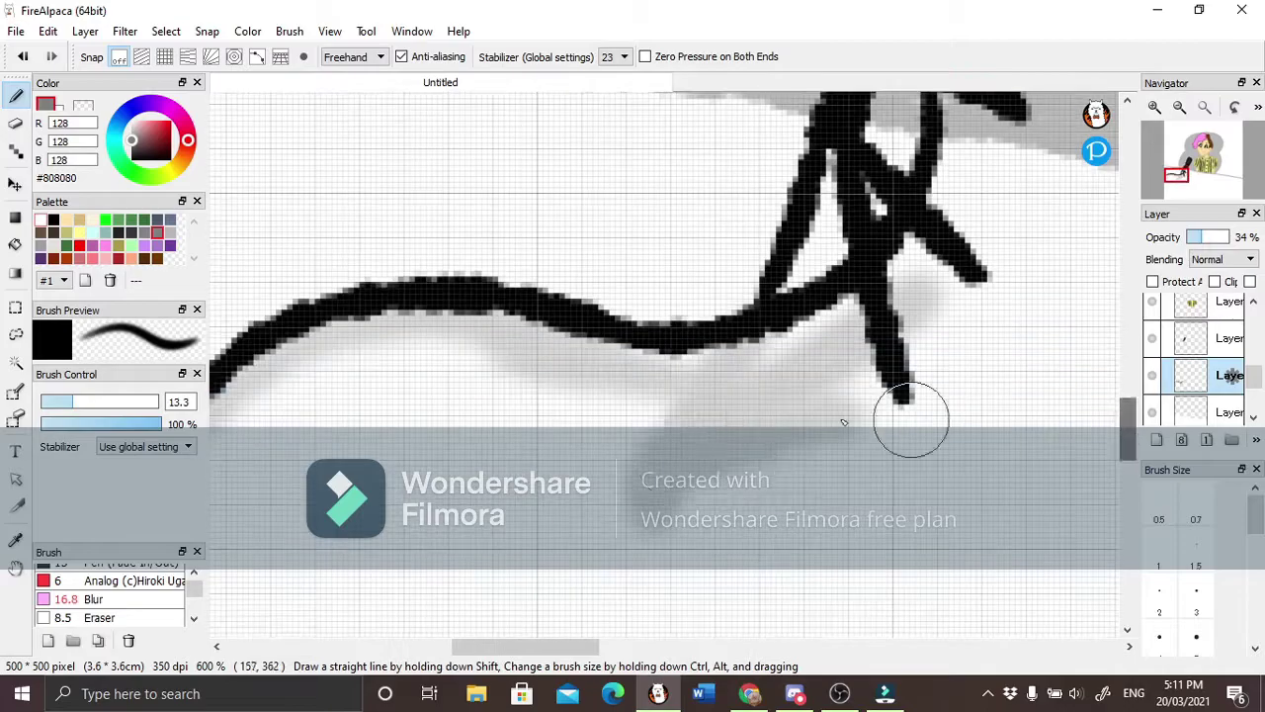
scroll(613, 475, "down", 3)
scroll(494, 429, "up", 3)
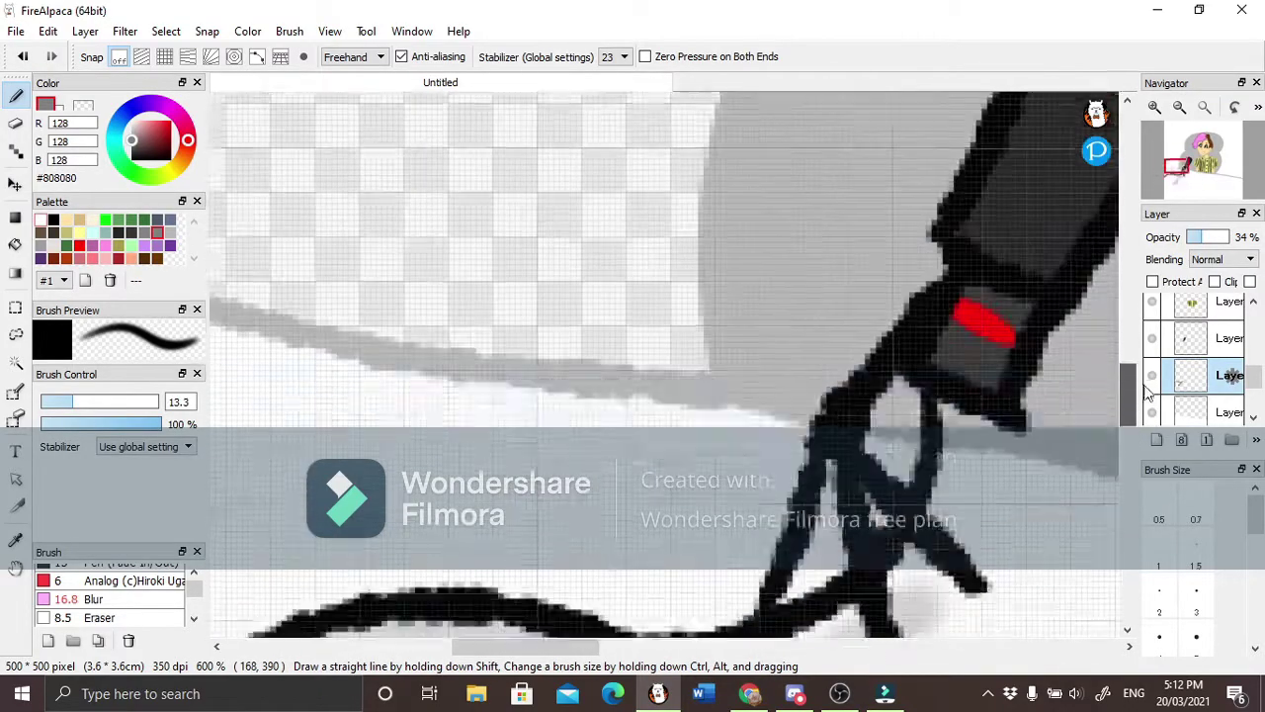
scroll(1039, 387, "down", 3)
scroll(796, 547, "down", 5)
scroll(795, 547, "right", 5)
scroll(1196, 356, "up", 3)
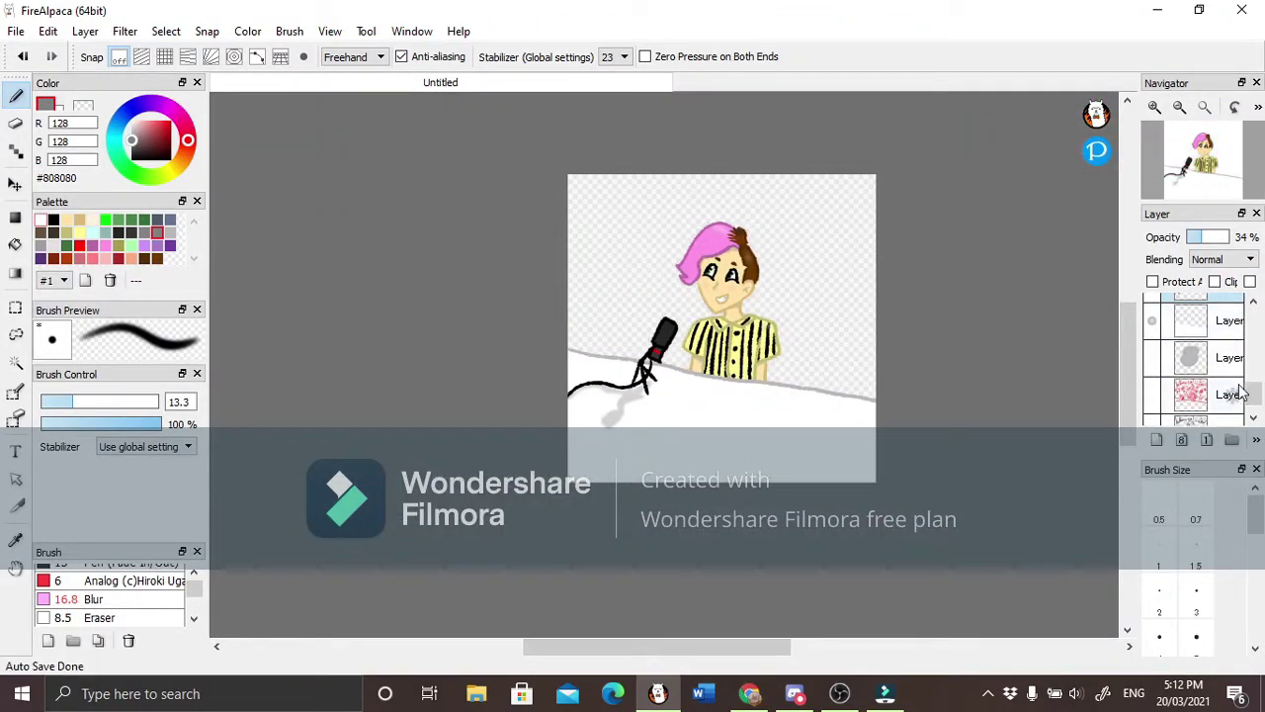
scroll(1196, 356, "down", 2)
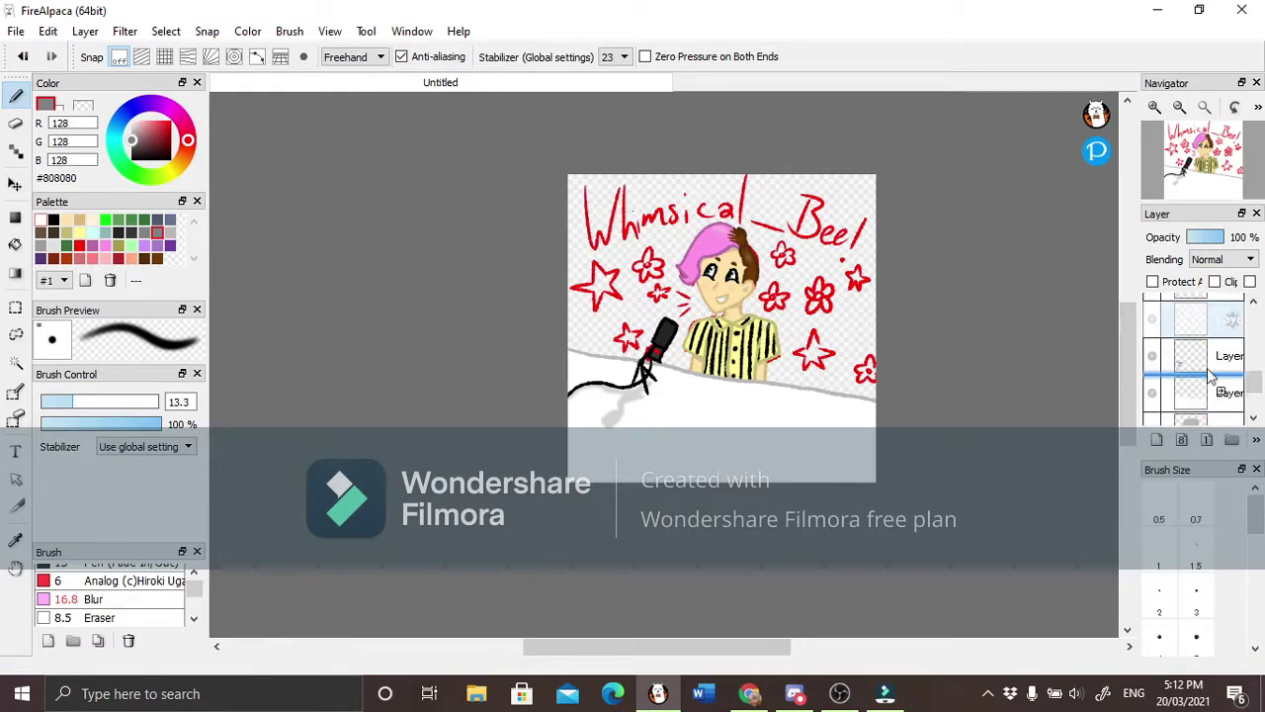
On the title layer, trace the 'W', 'h' and 'ims' letters in pink with the Analog brush.
left_click(1196, 392)
scroll(1087, 314, "up", 5)
scroll(1122, 314, "up", 2)
scroll(1122, 314, "left", 3)
left_click(128, 580)
left_click(105, 245)
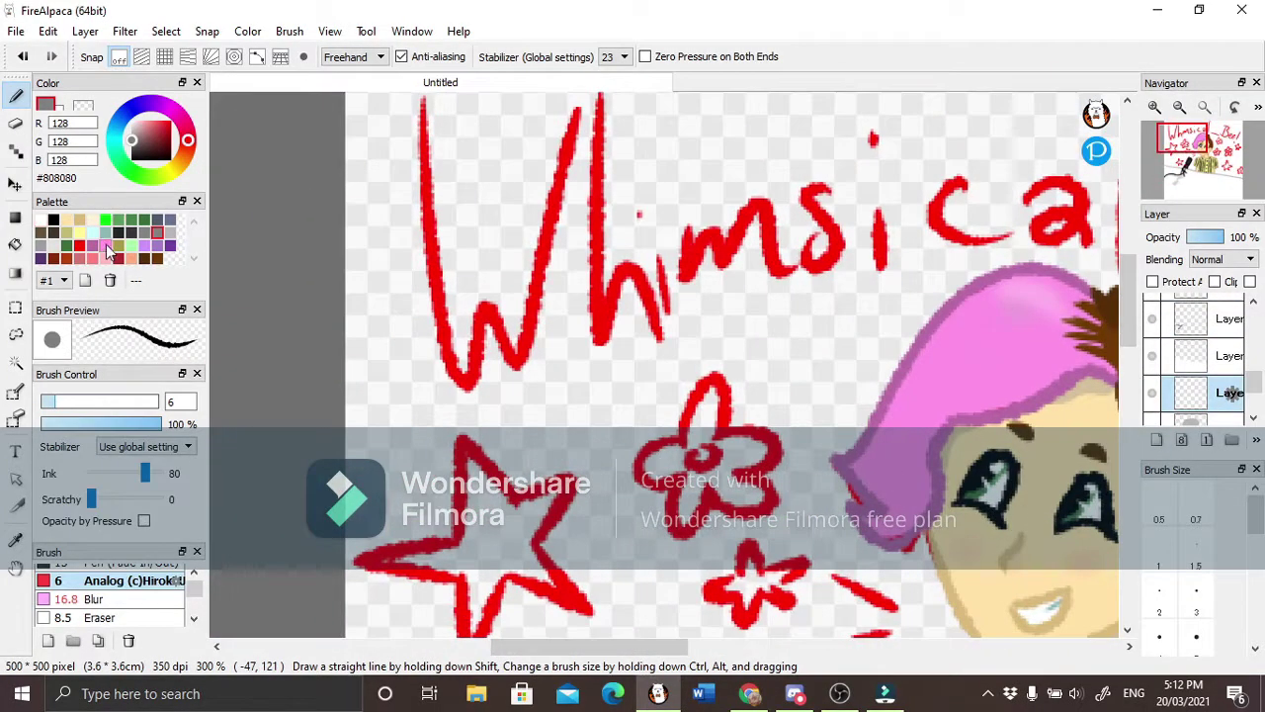
mouse_move(415, 104)
left_mouse_down()
mouse_move(464, 384)
mouse_move(573, 126)
left_mouse_up()
left_click_drag(598, 106, 657, 346)
left_click_drag(660, 271, 848, 196)
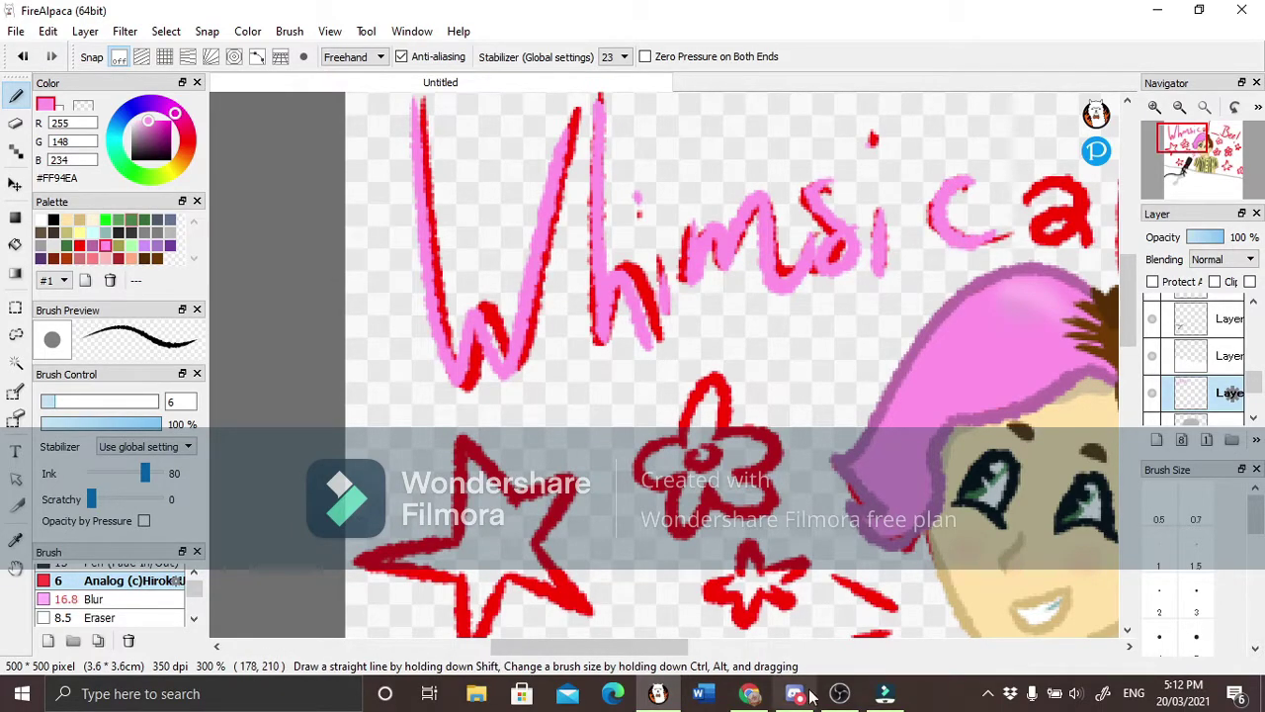
Trace the 'a' and the 'B' of Bee in pink, adding extra strokes over the B.
scroll(715, 201, "right", 4)
left_click_drag(657, 232, 716, 201)
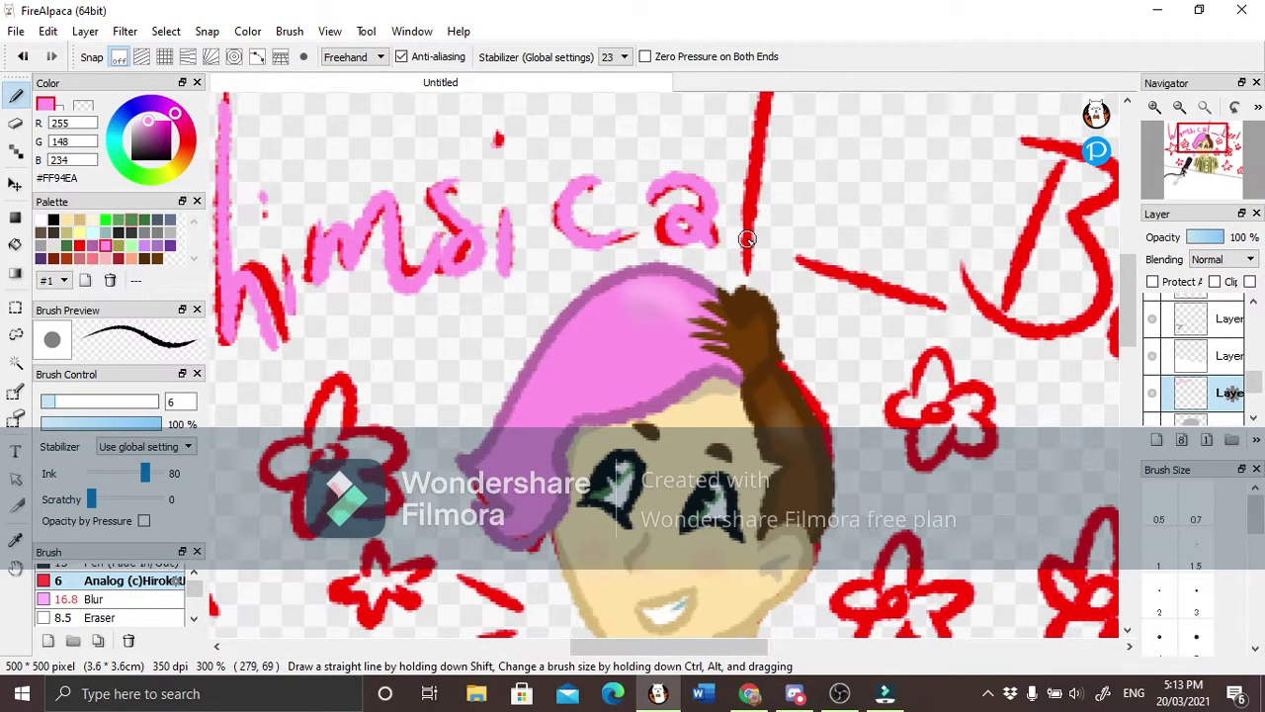
scroll(762, 394, "up", 2)
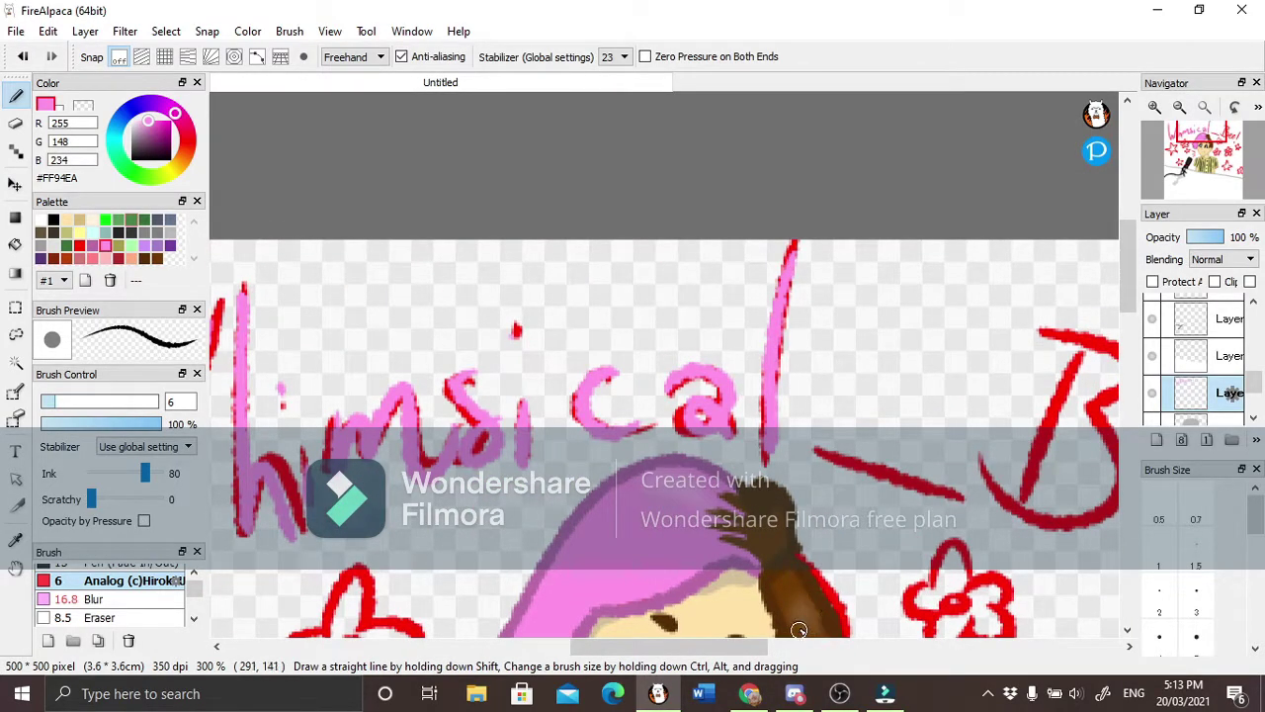
scroll(798, 630, "right", 4)
left_click_drag(682, 351, 643, 534)
left_click_drag(644, 339, 779, 478)
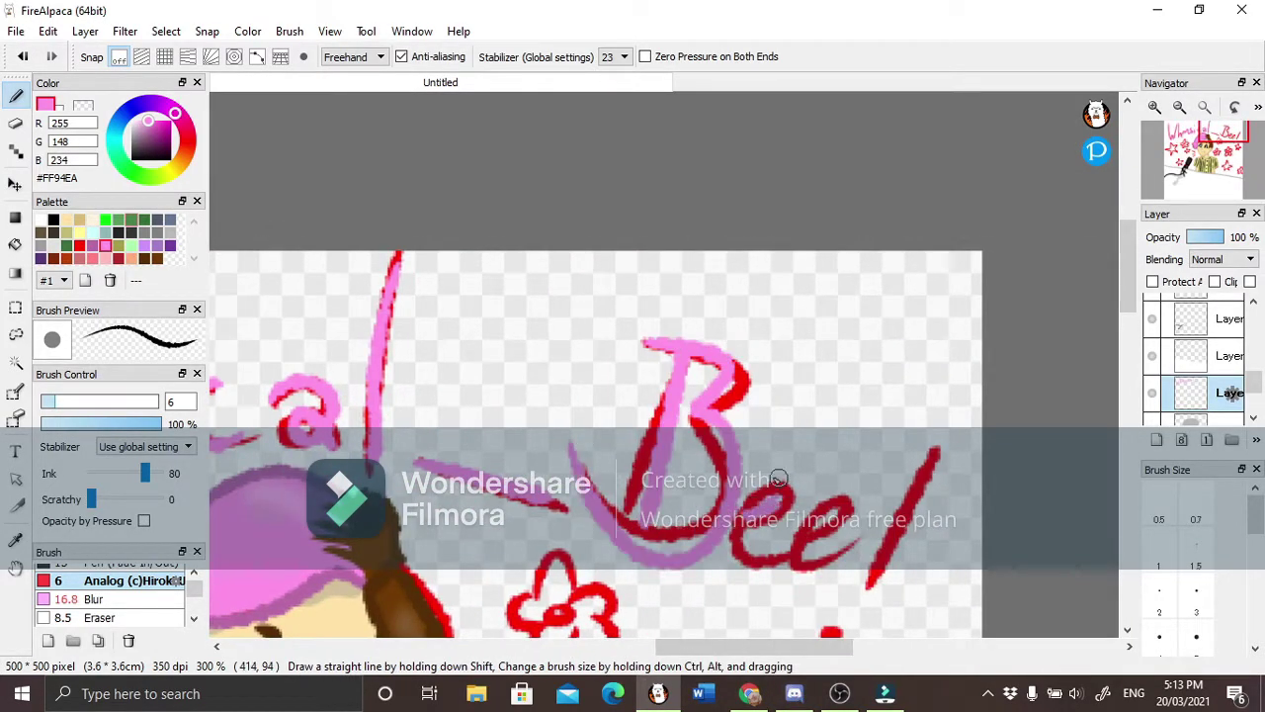
scroll(877, 600, "down", 3)
left_click_drag(833, 374, 855, 381)
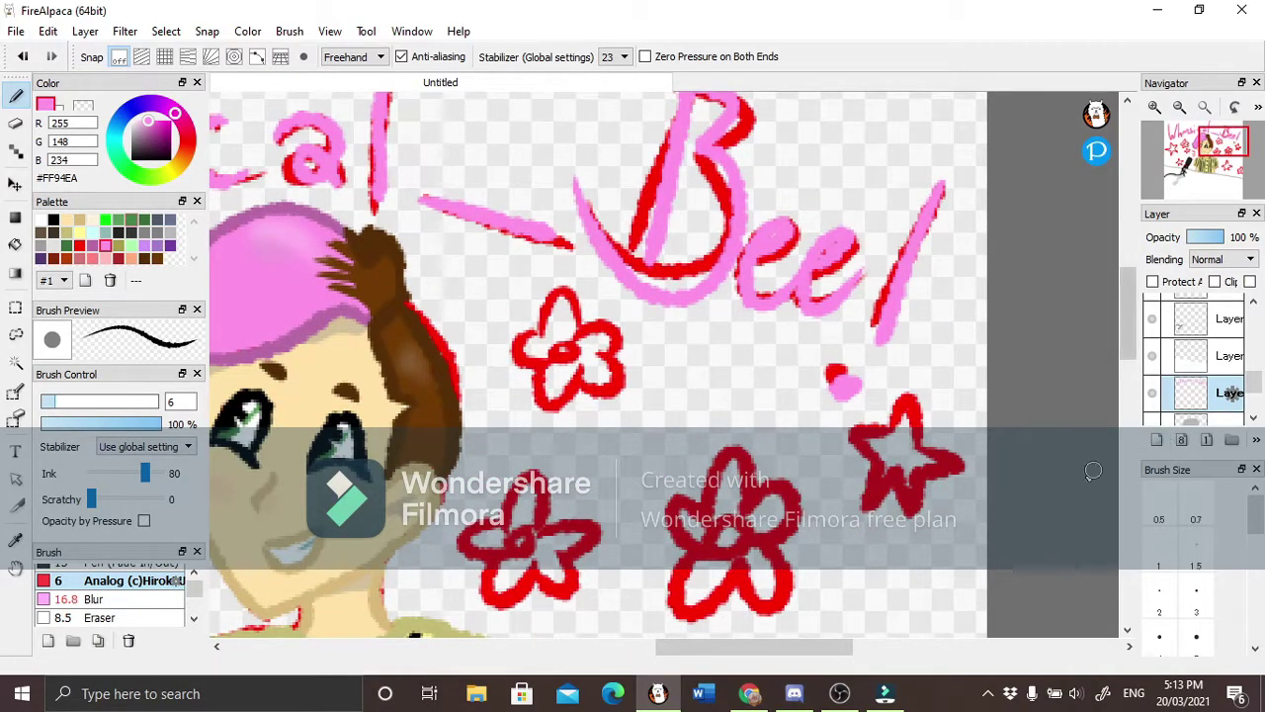
scroll(1093, 472, "left", 8)
left_click(79, 233)
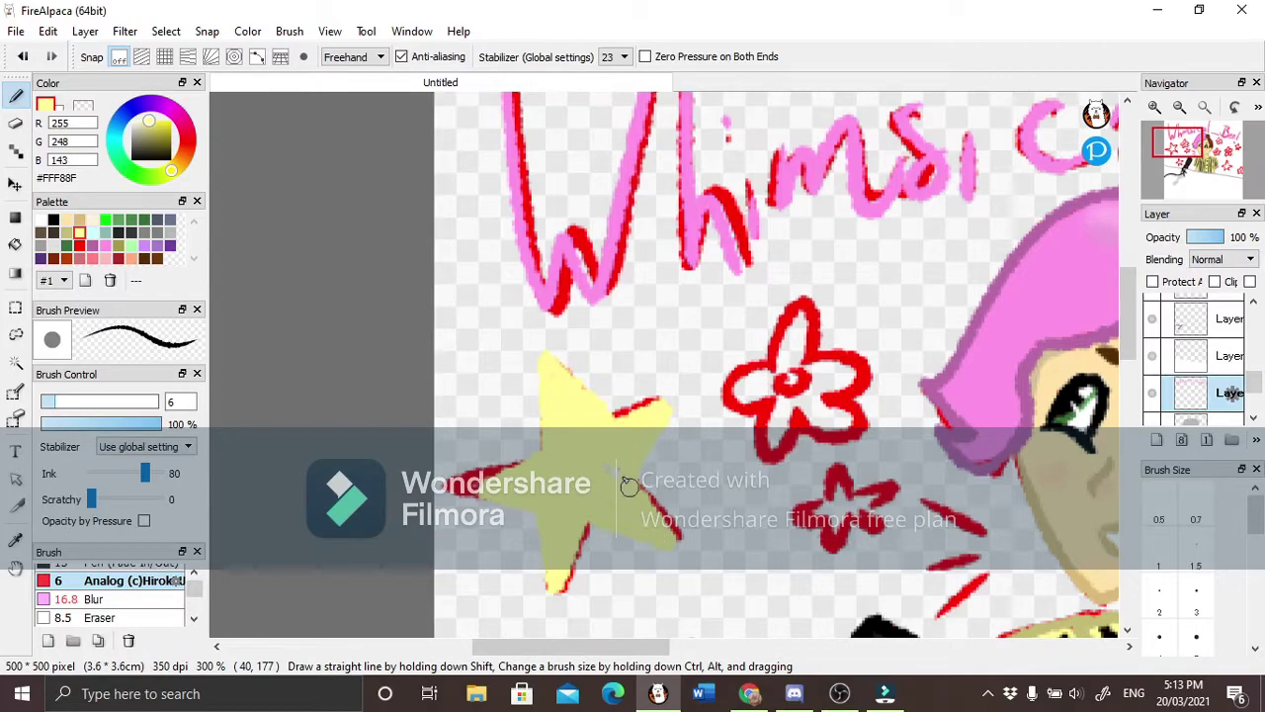
Fill the large star, the star beside Bee! and the lower star pale yellow, undoing one messy fill.
left_click_drag(836, 463, 874, 498)
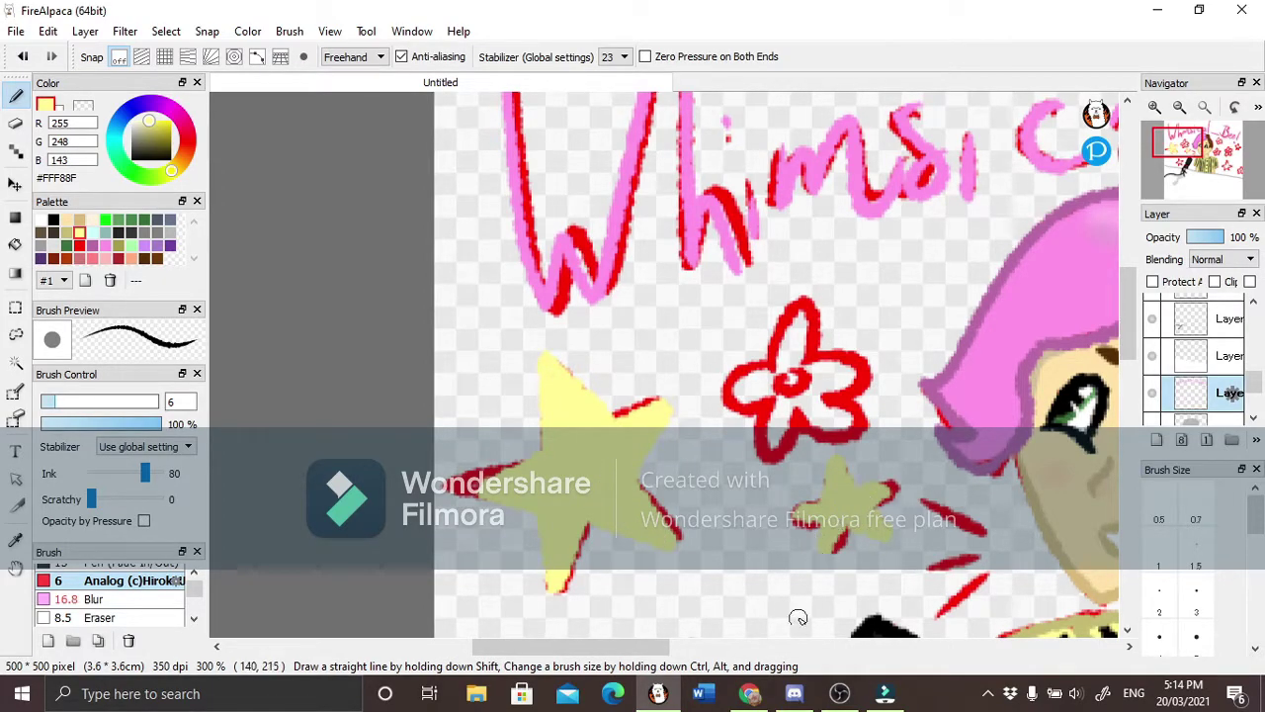
scroll(796, 616, "right", 8)
left_click_drag(908, 441, 858, 425)
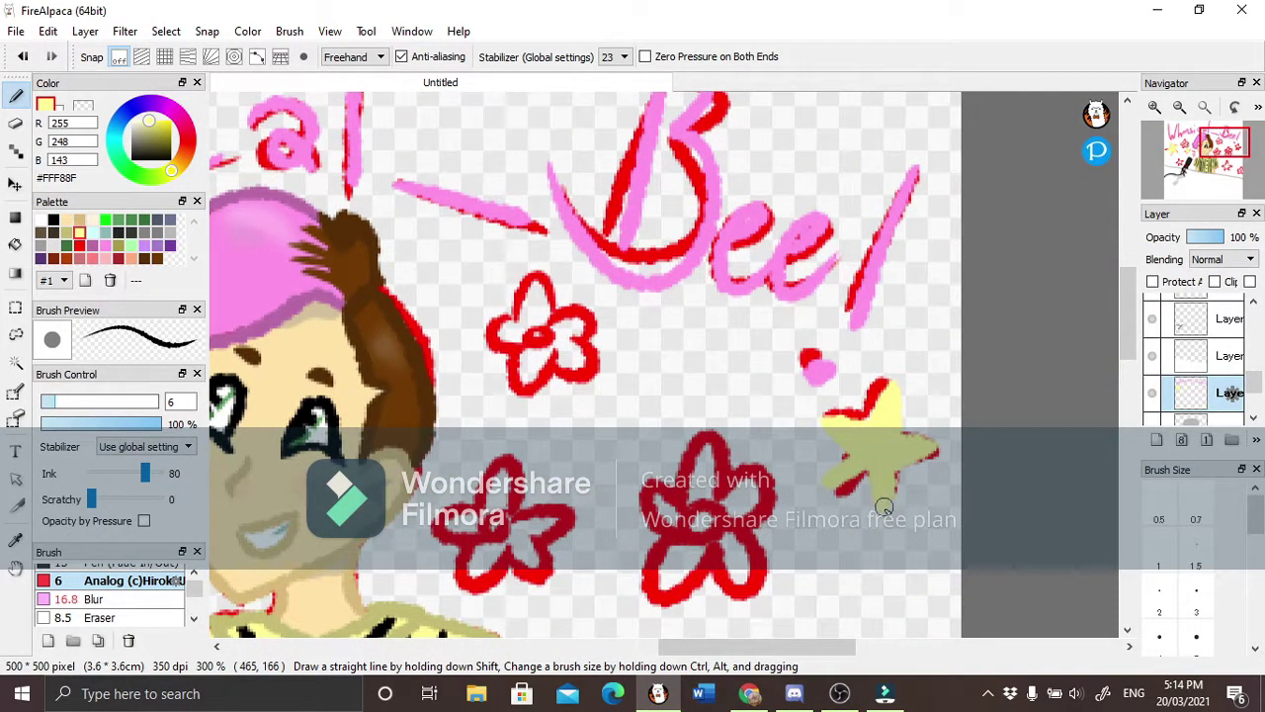
scroll(884, 506, "down", 5)
left_click_drag(682, 425, 725, 487)
key("ctrl+z")
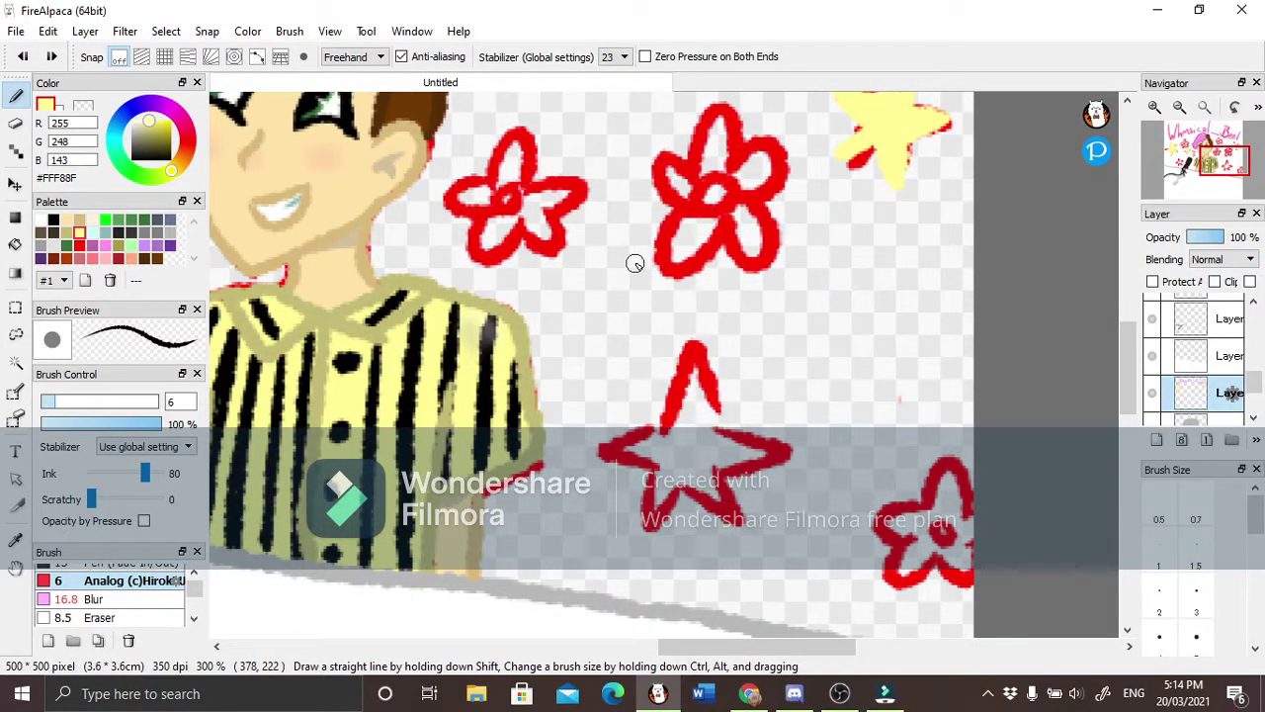
mouse_move(691, 351)
left_mouse_down()
mouse_move(742, 521)
mouse_move(641, 457)
left_mouse_up()
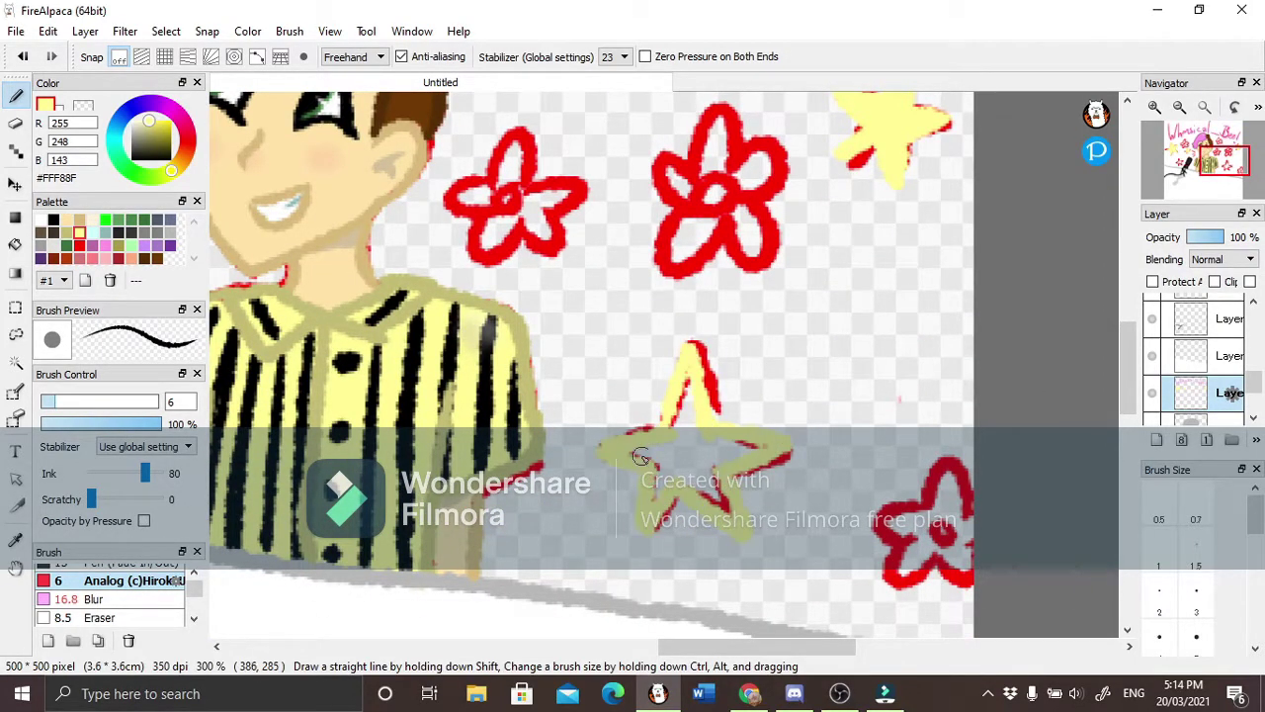
scroll(748, 451, "left", 6)
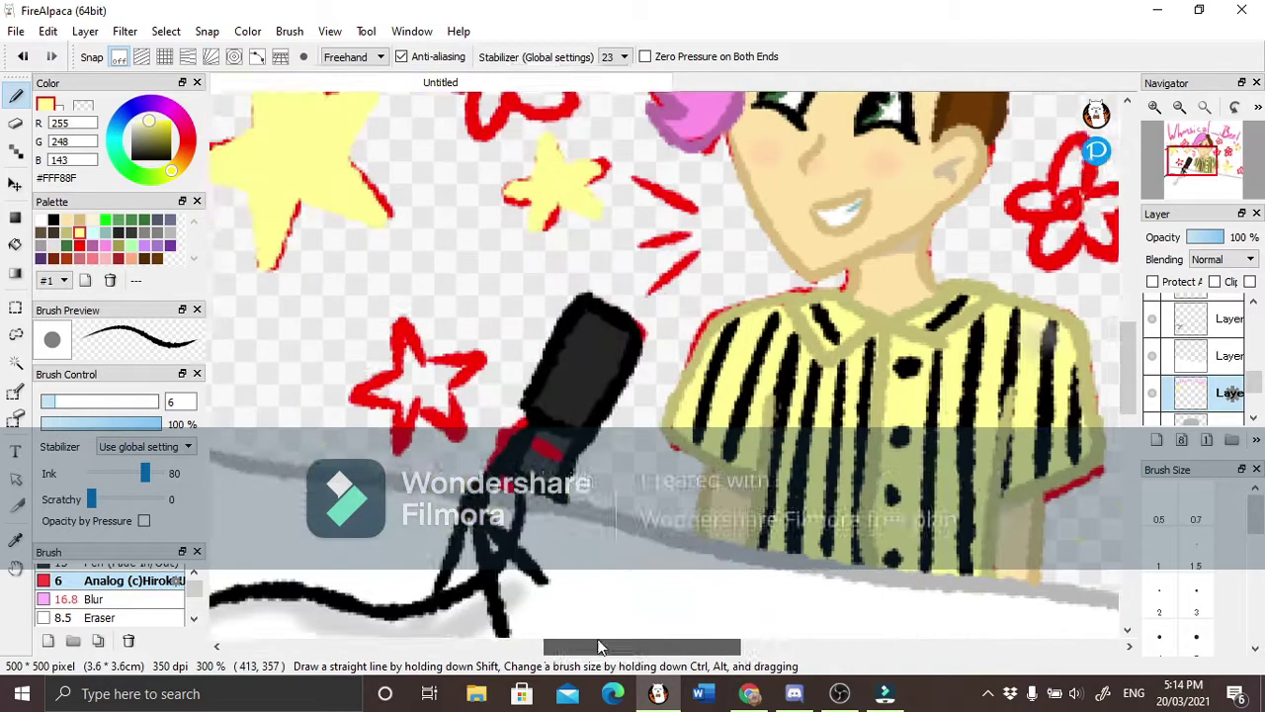
mouse_move(578, 326)
left_mouse_down()
mouse_move(643, 368)
mouse_move(574, 382)
left_mouse_up()
scroll(608, 373, "up", 10)
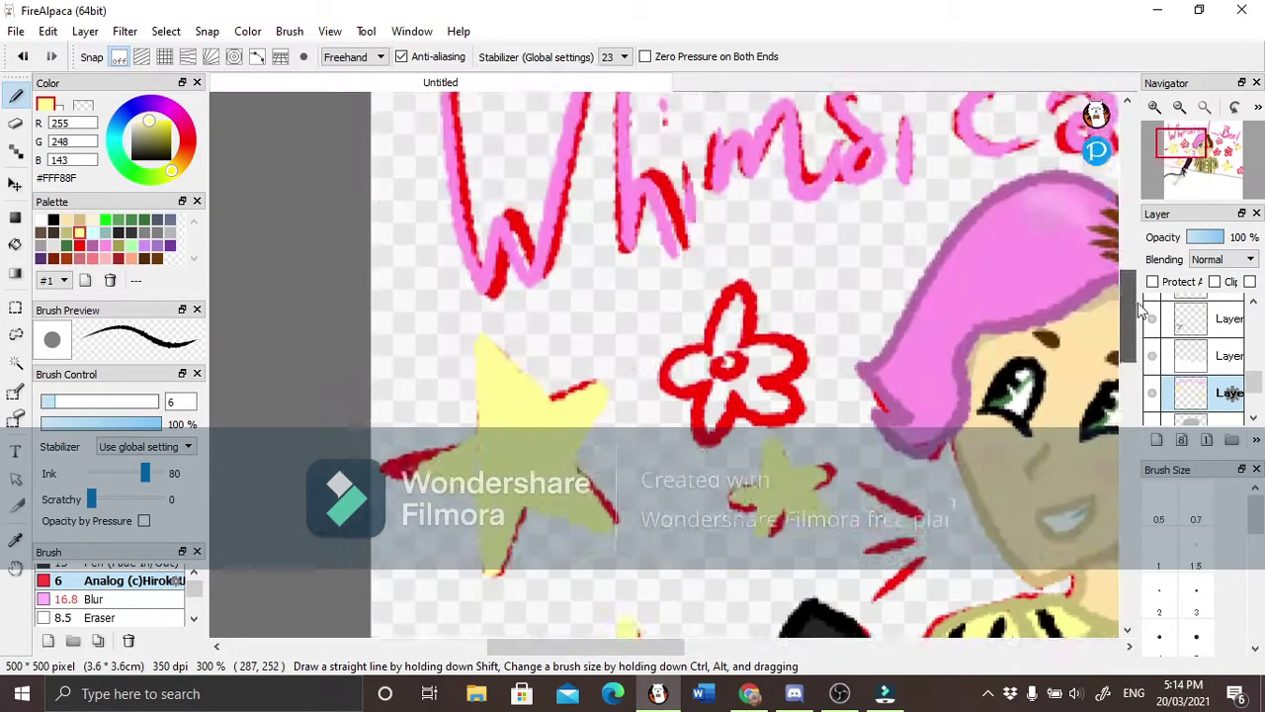
Try pink and then lavender strokes on the first flower, undoing both attempts.
left_click(706, 333, "alt")
mouse_move(706, 333)
left_mouse_down()
mouse_move(720, 418)
mouse_move(711, 385)
left_mouse_up()
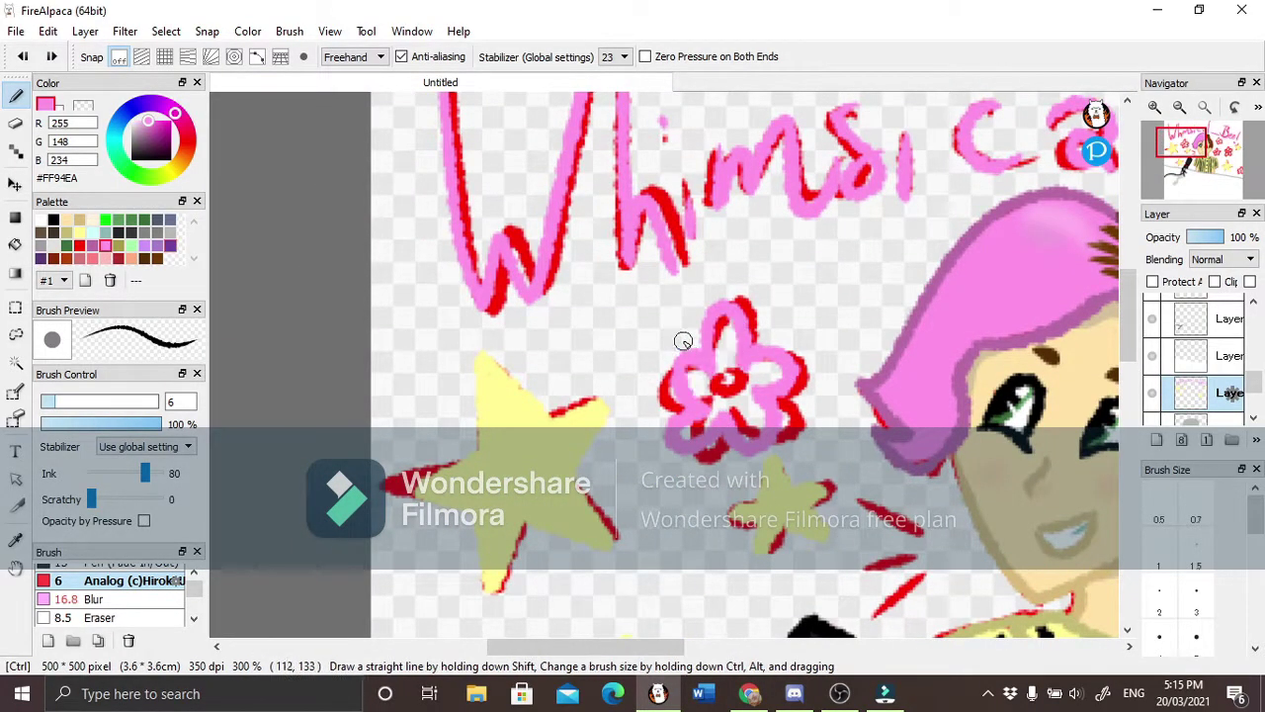
key("ctrl+z")
left_click(144, 245)
mouse_move(771, 337)
left_mouse_down()
mouse_move(729, 395)
mouse_move(742, 455)
mouse_move(675, 371)
left_mouse_up()
key("ctrl+z")
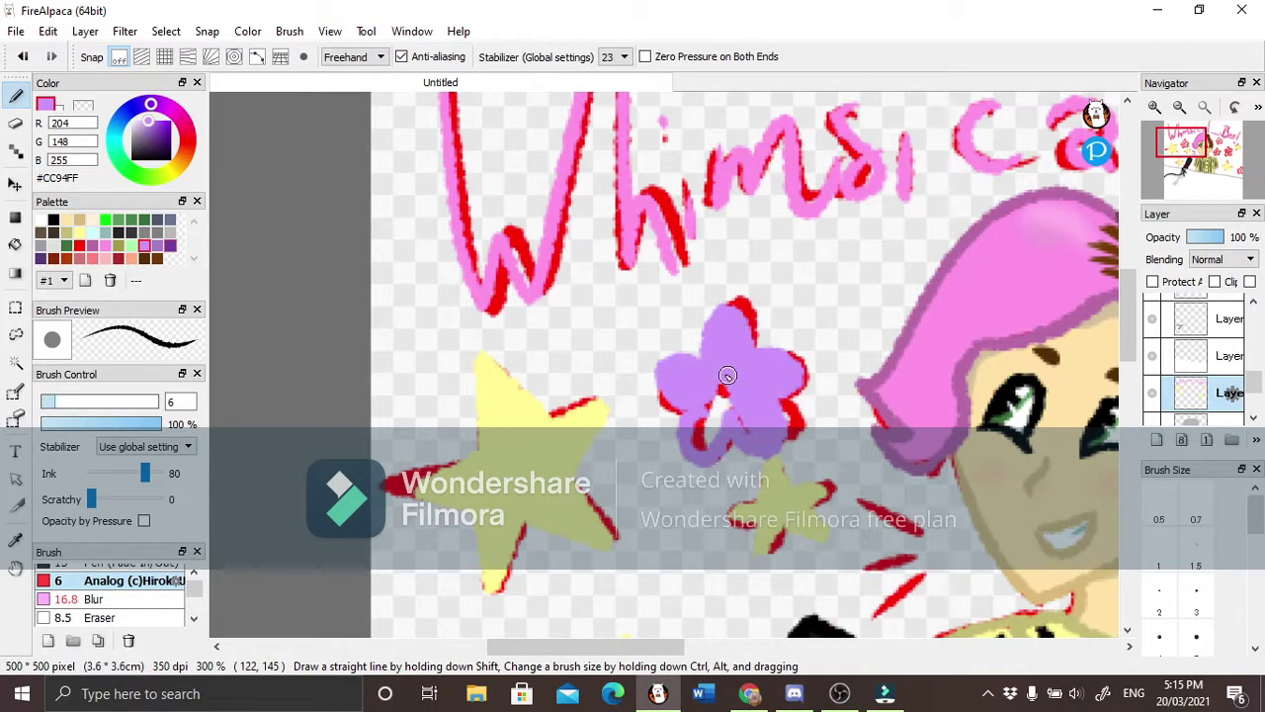
scroll(660, 586, "right", 5)
Fill the red-outlined flowers, including the lower one and the one beside the star, with lavender.
left_click_drag(766, 282, 729, 346)
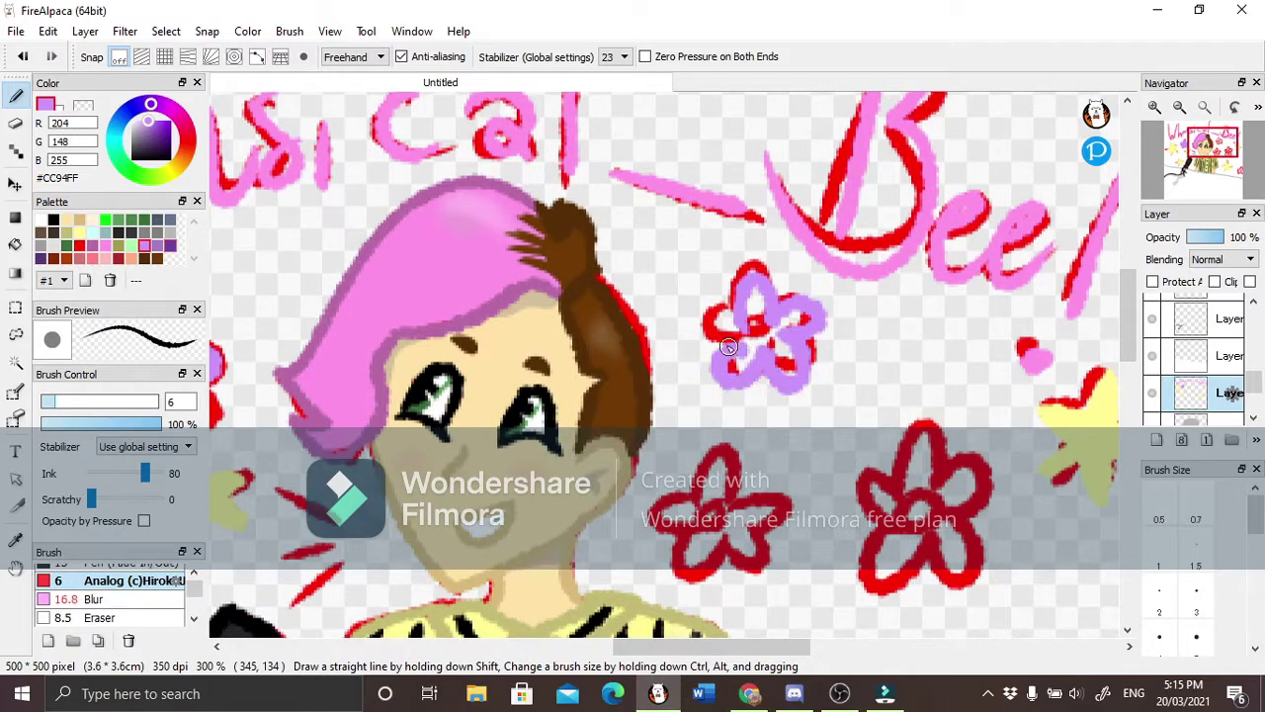
left_click_drag(709, 440, 664, 535)
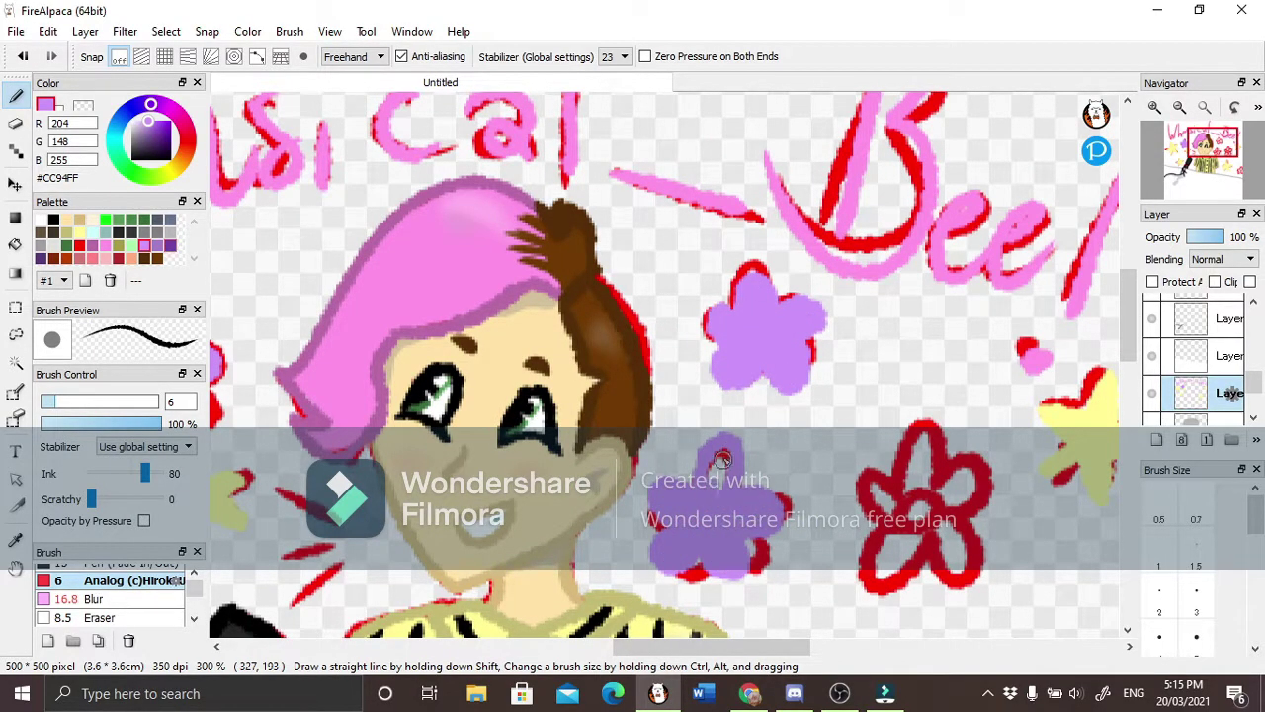
mouse_move(931, 426)
left_mouse_down()
mouse_move(852, 539)
mouse_move(904, 499)
left_mouse_up()
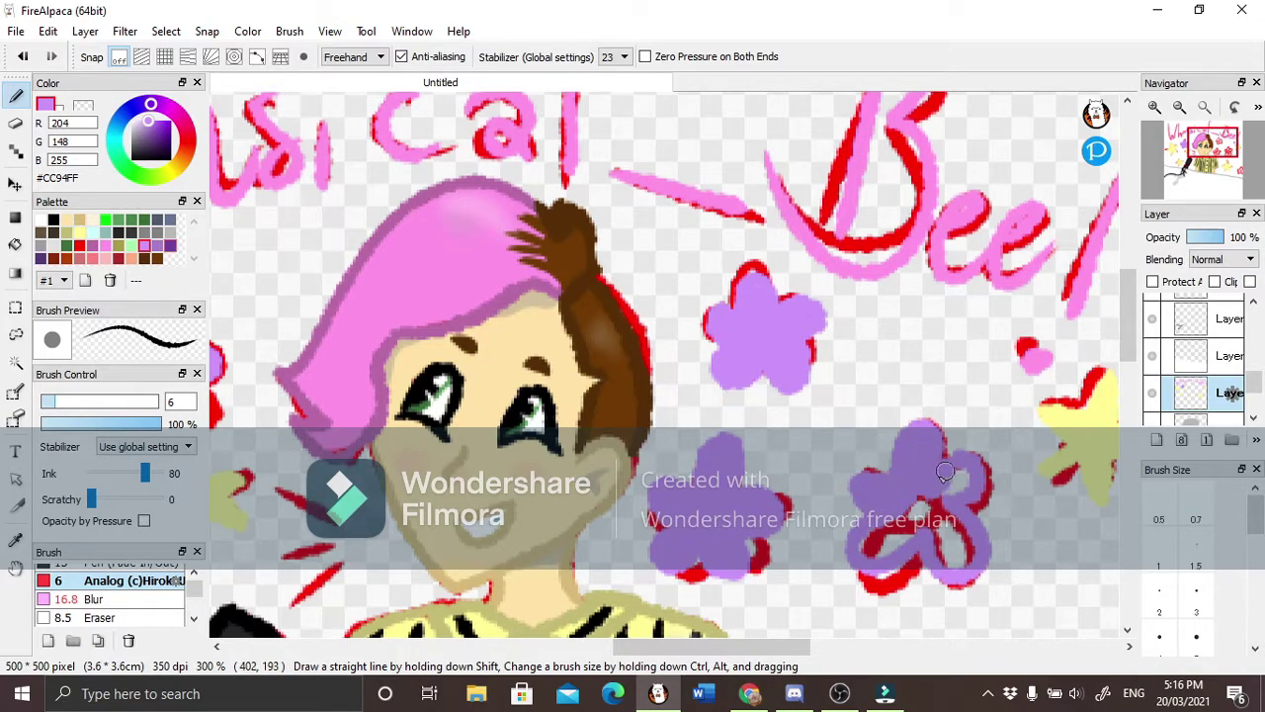
scroll(920, 491, "down", 5)
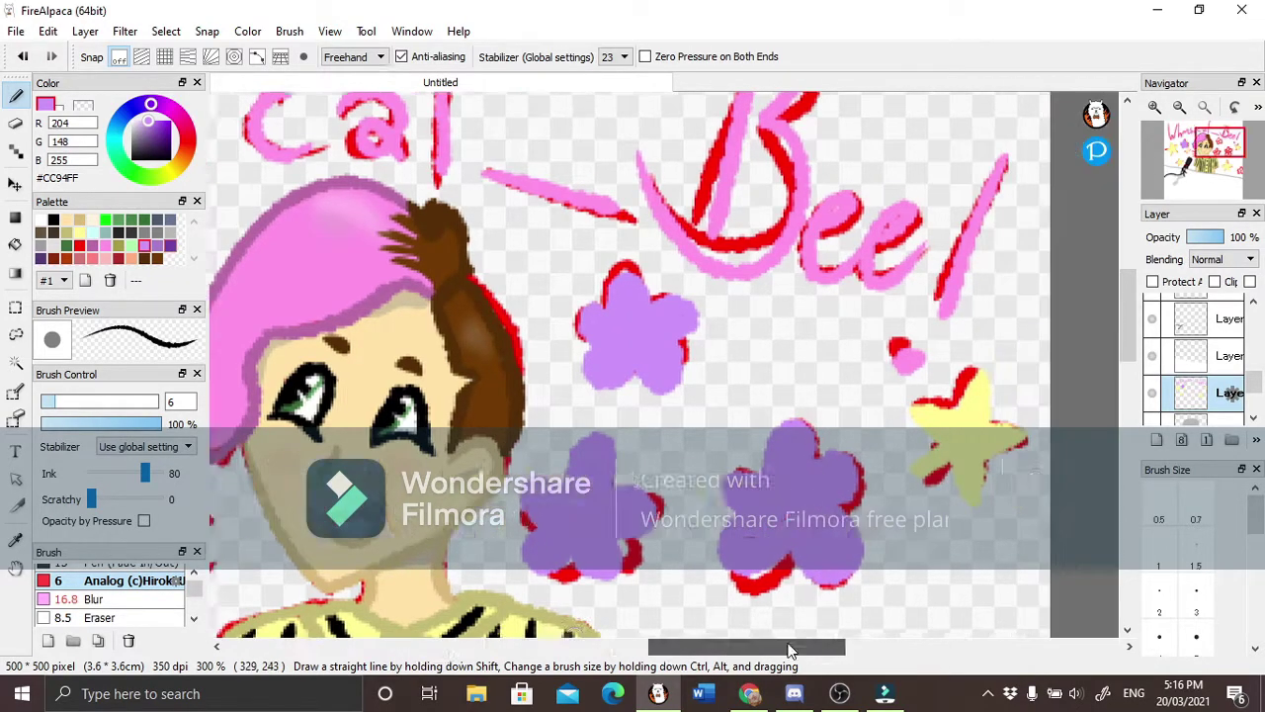
scroll(921, 491, "right", 5)
mouse_move(756, 400)
left_mouse_down()
mouse_move(682, 464)
mouse_move(748, 457)
left_mouse_up()
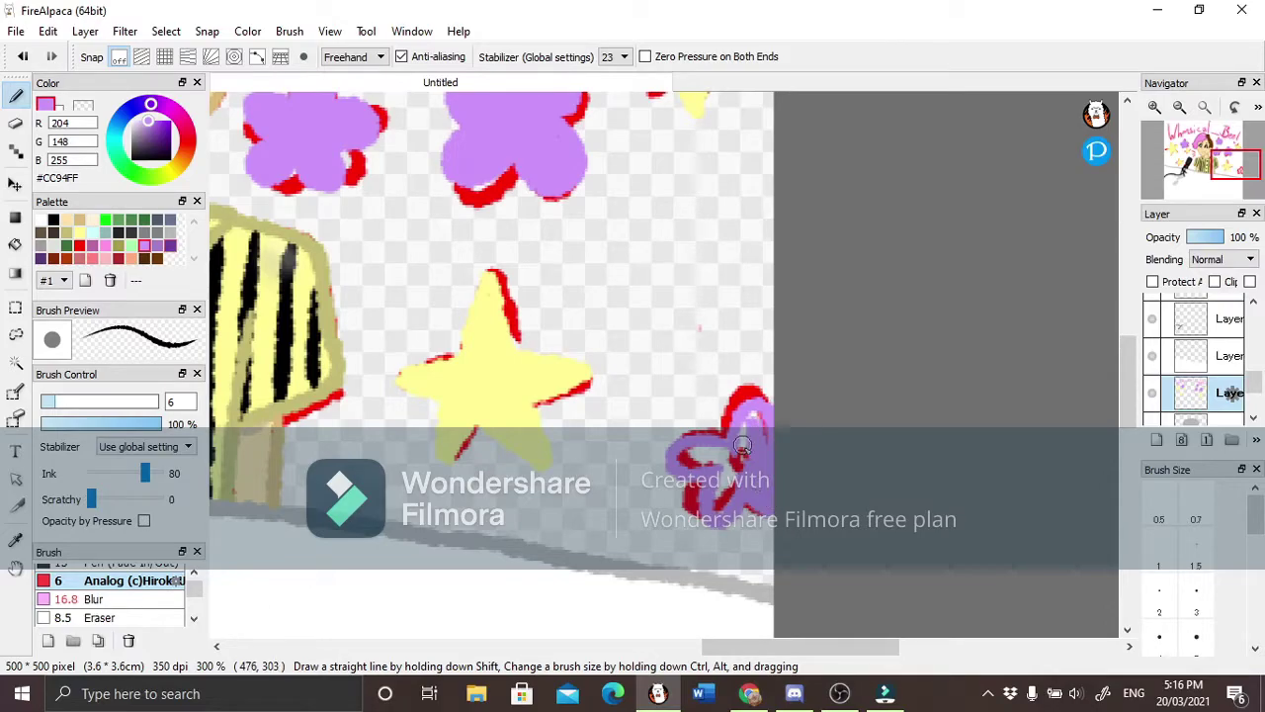
Eyedrop the star's pale yellow and dab yellow centres onto the purple flowers.
left_click(528, 405, "alt")
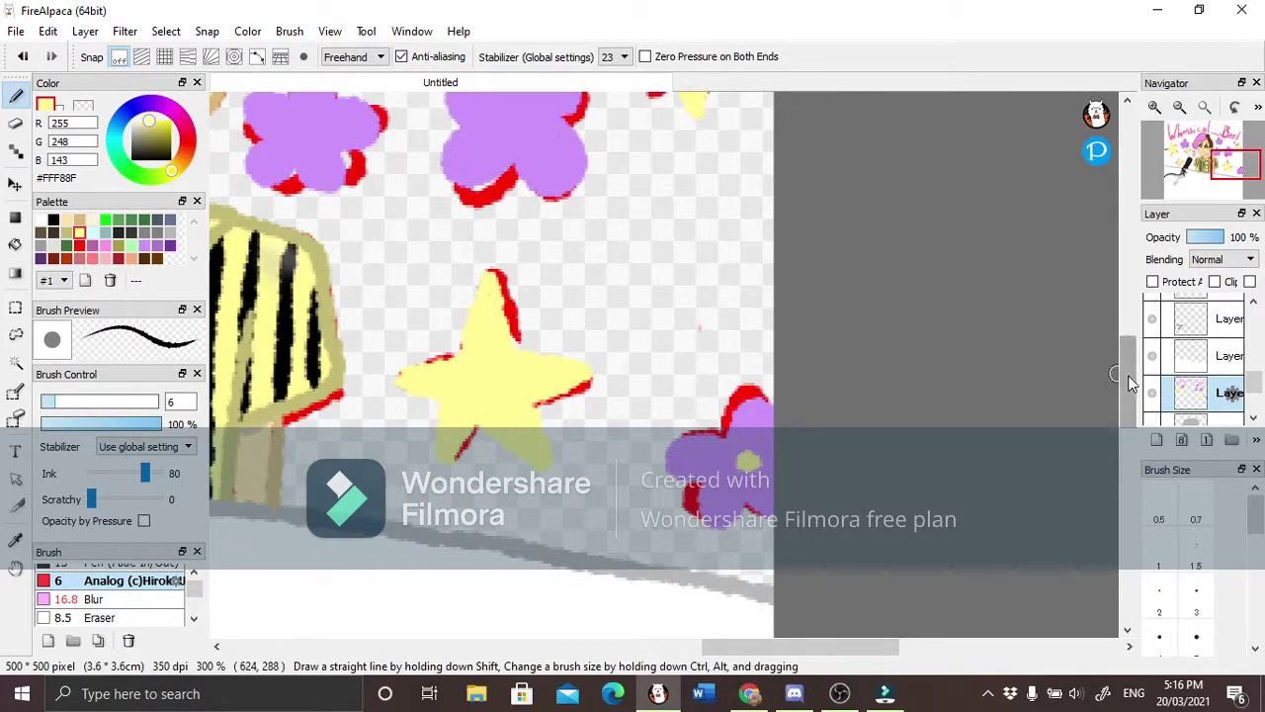
scroll(528, 404, "up", 3)
left_click(511, 209)
left_click(302, 220)
scroll(1112, 317, "up", 2)
scroll(1117, 317, "left", 10)
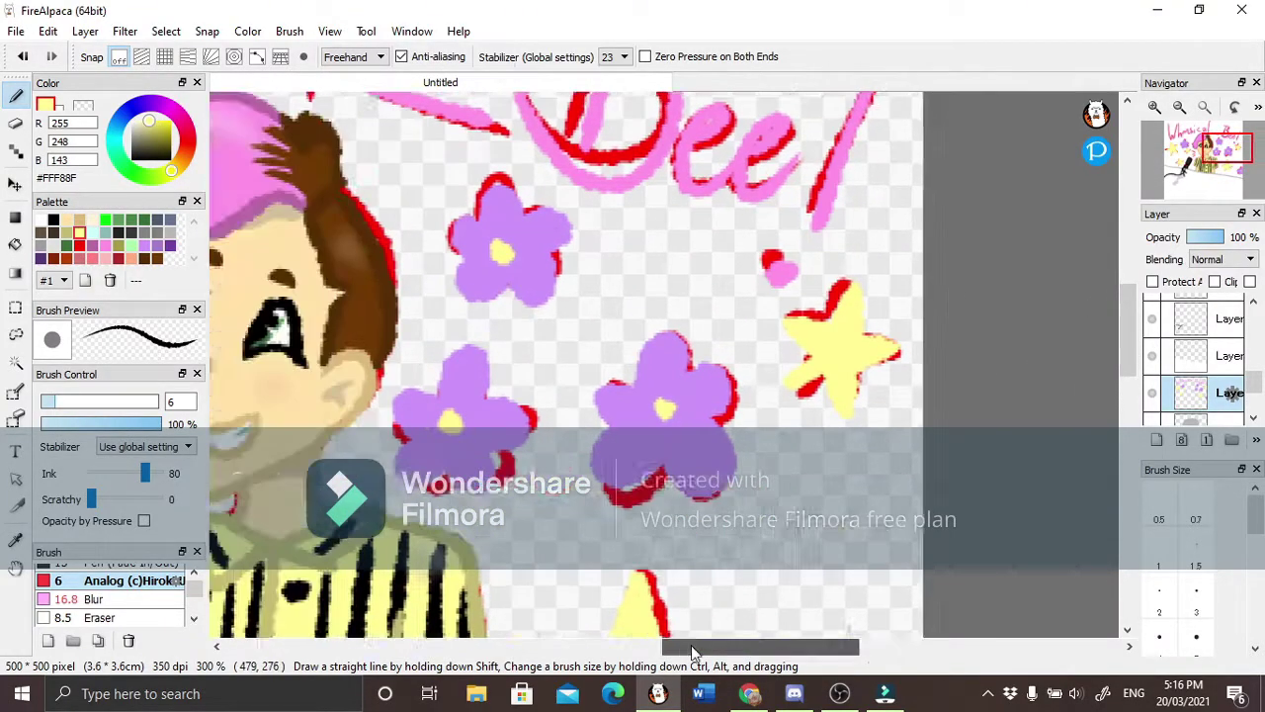
scroll(1122, 318, "up", 3)
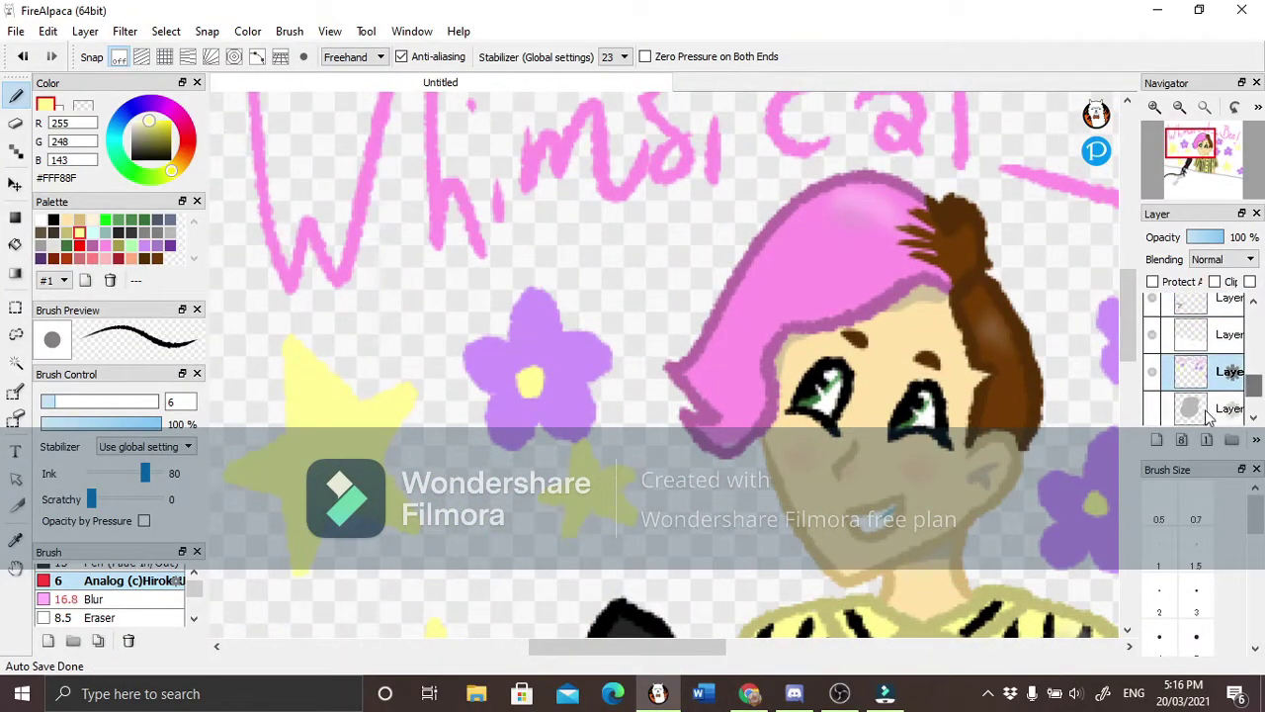
scroll(1135, 321, "right", 10)
scroll(1135, 321, "down", 4)
Choose light green and paint a leaf beside a purple flower, undoing the stroke made on the wrong layer.
scroll(663, 356, "up", 5)
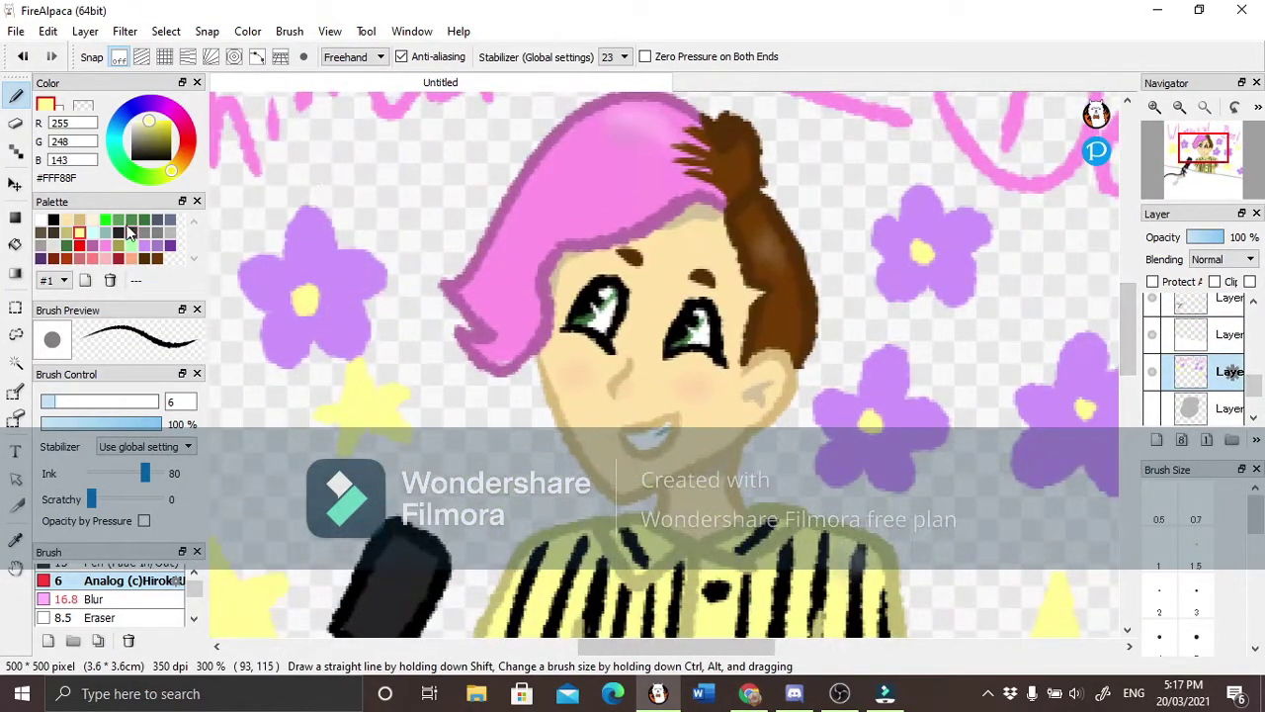
left_click(136, 247)
left_click_drag(252, 316, 258, 342)
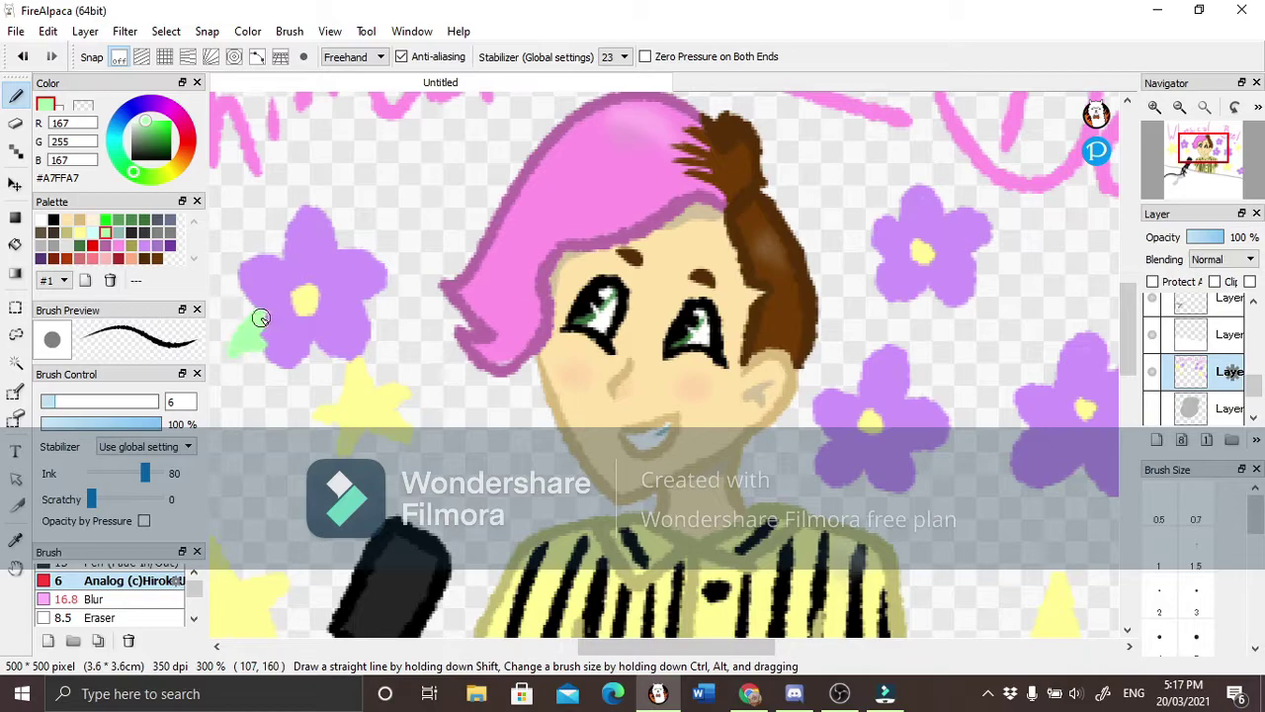
key("ctrl+z")
key("ctrl+z")
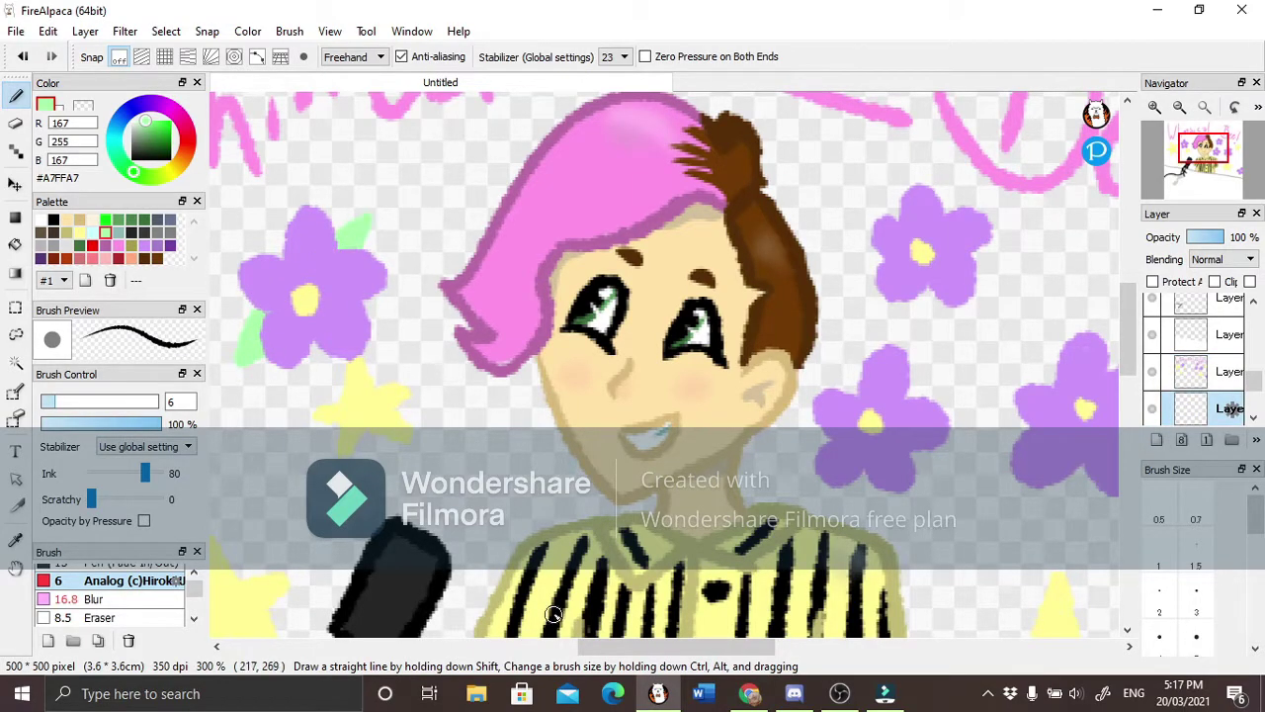
scroll(696, 406, "right", 3)
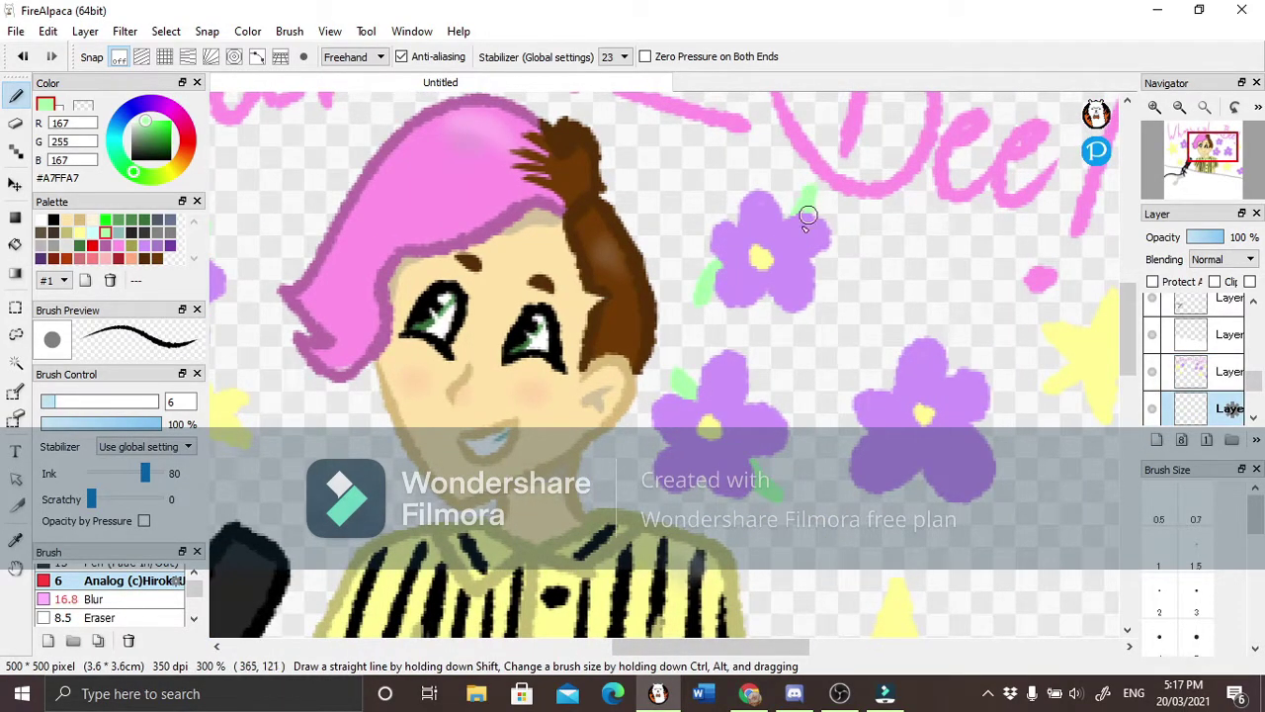
scroll(970, 506, "down", 5)
scroll(839, 401, "right", 6)
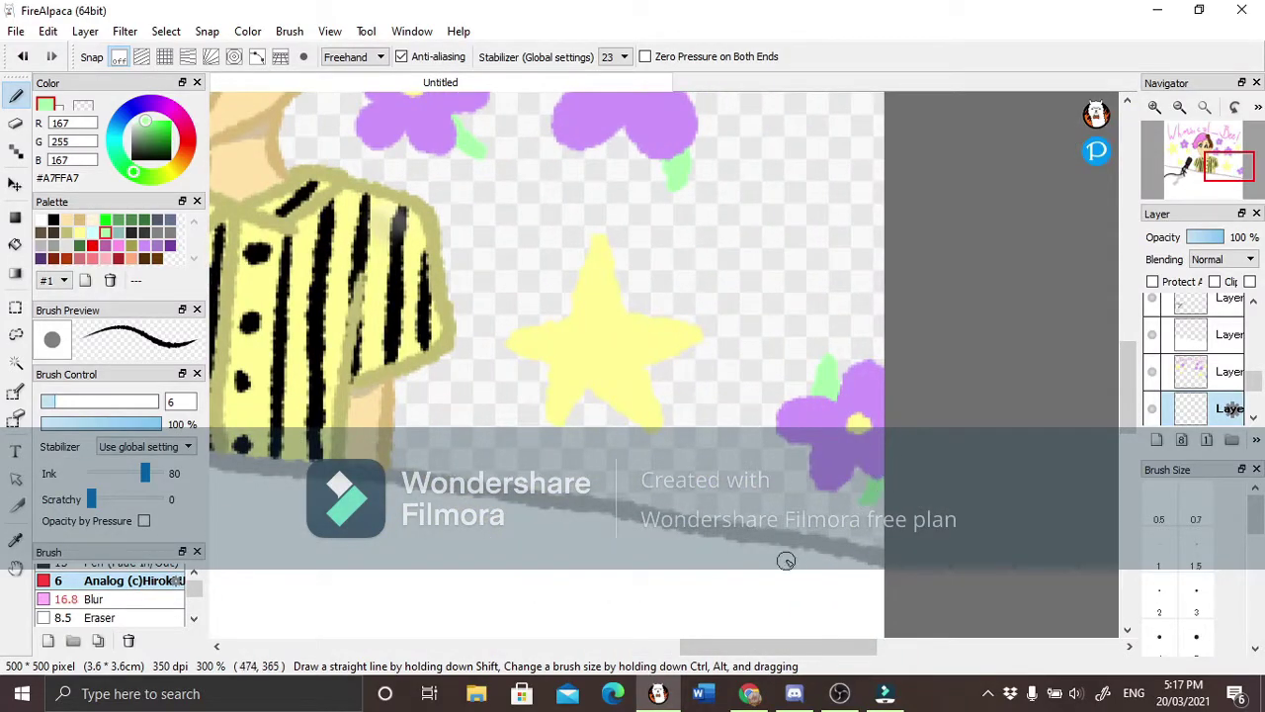
scroll(571, 390, "up", 1)
Enlarge the brush to 428, compare white, grey and cyan, then paint the background purple.
scroll(570, 390, "down", 4)
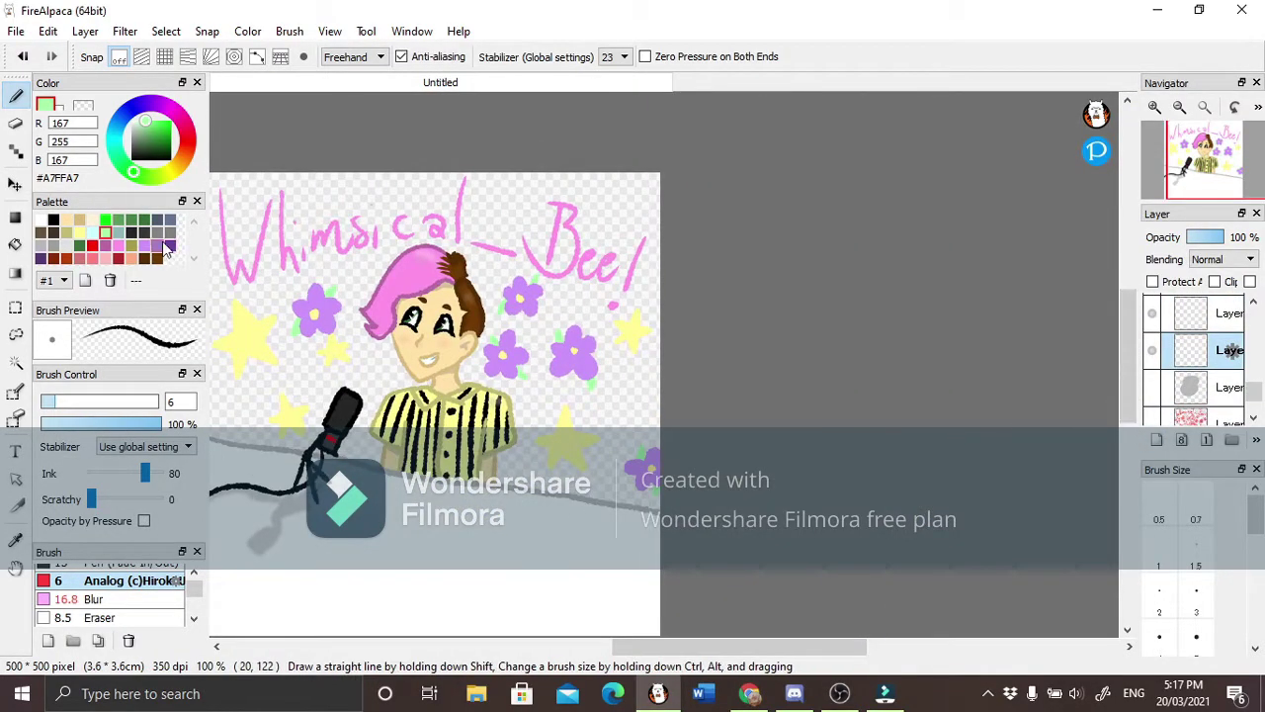
left_click(157, 246)
left_click_drag(465, 325, 706, 564)
left_click(41, 228)
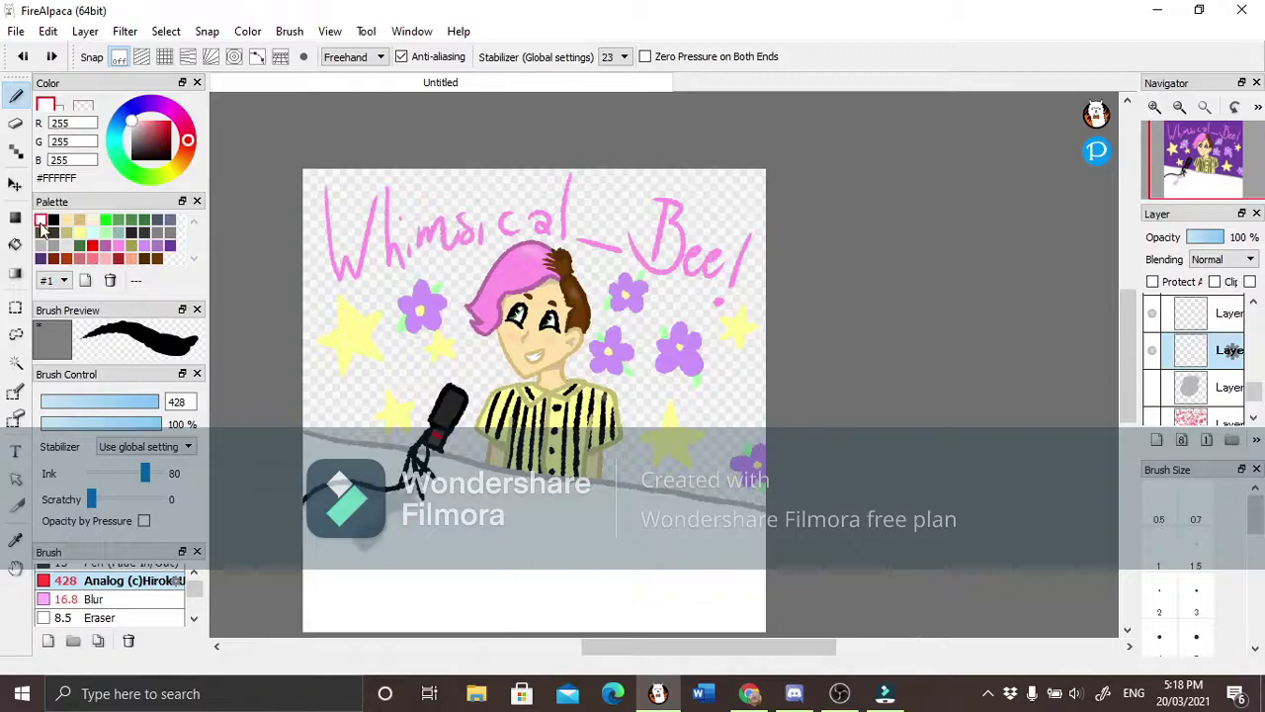
left_click(170, 233)
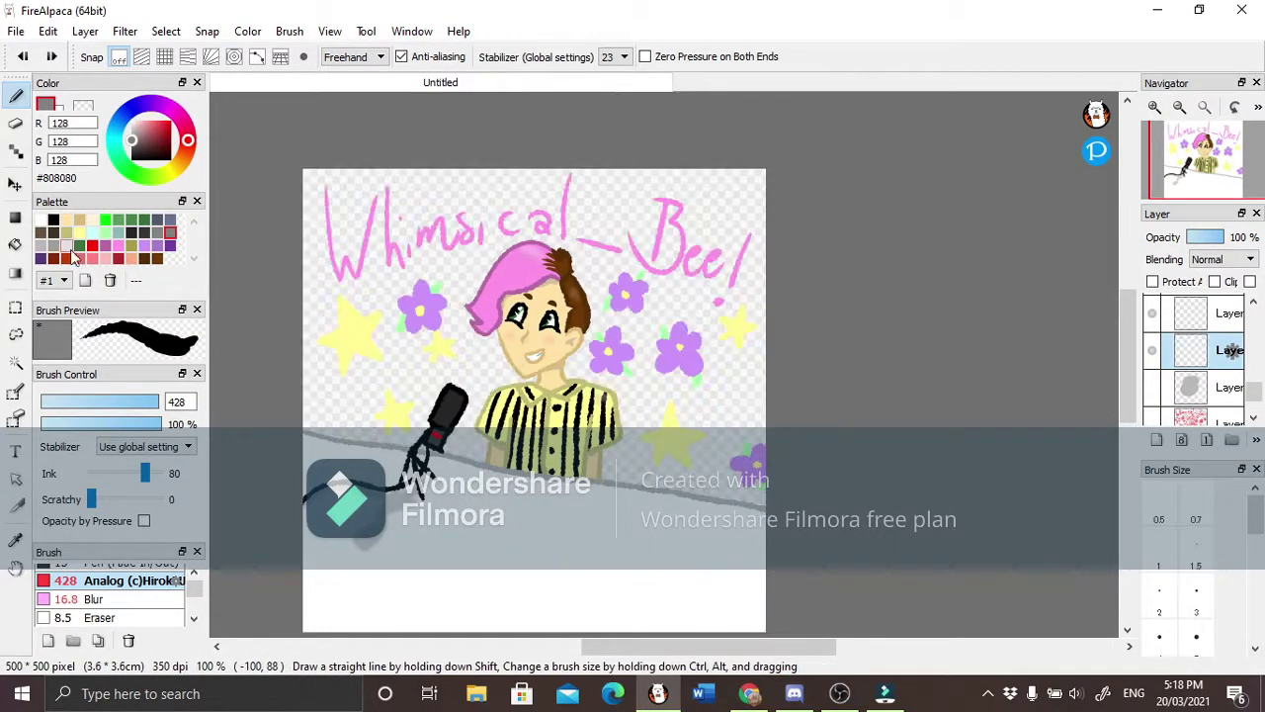
left_click(92, 232)
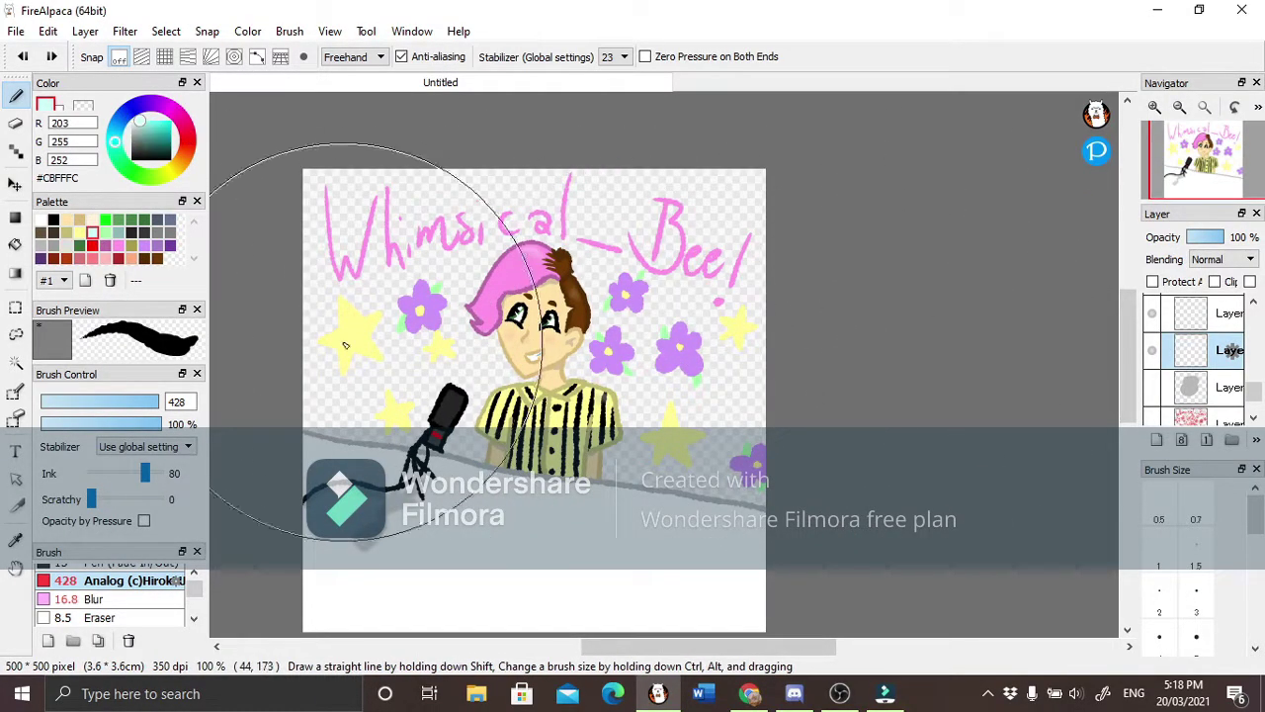
left_click(158, 245)
mouse_move(692, 297)
left_mouse_down()
mouse_move(847, 480)
mouse_move(642, 554)
left_mouse_up()
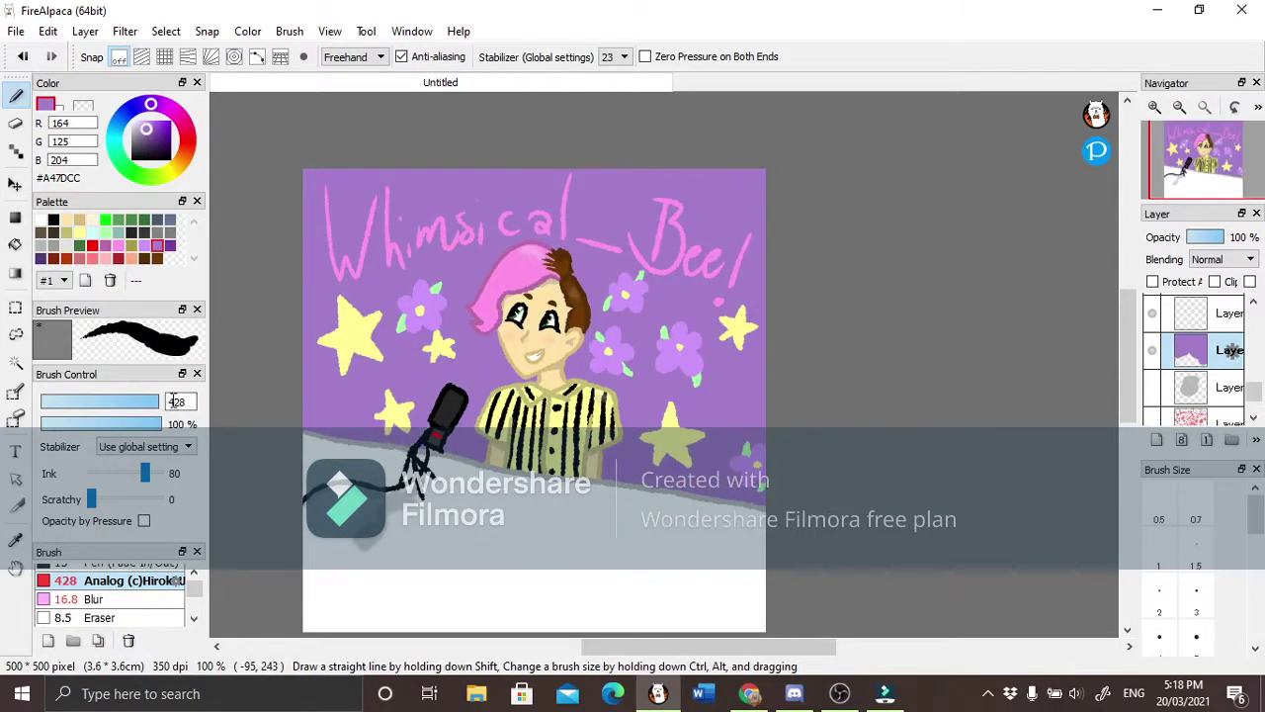
Set the brush size back to 6.
double_click(176, 400)
type("6")
key("Return")
scroll(1131, 397, "down", 5)
Move the empty layer beneath the purple background layer.
left_click(1200, 331)
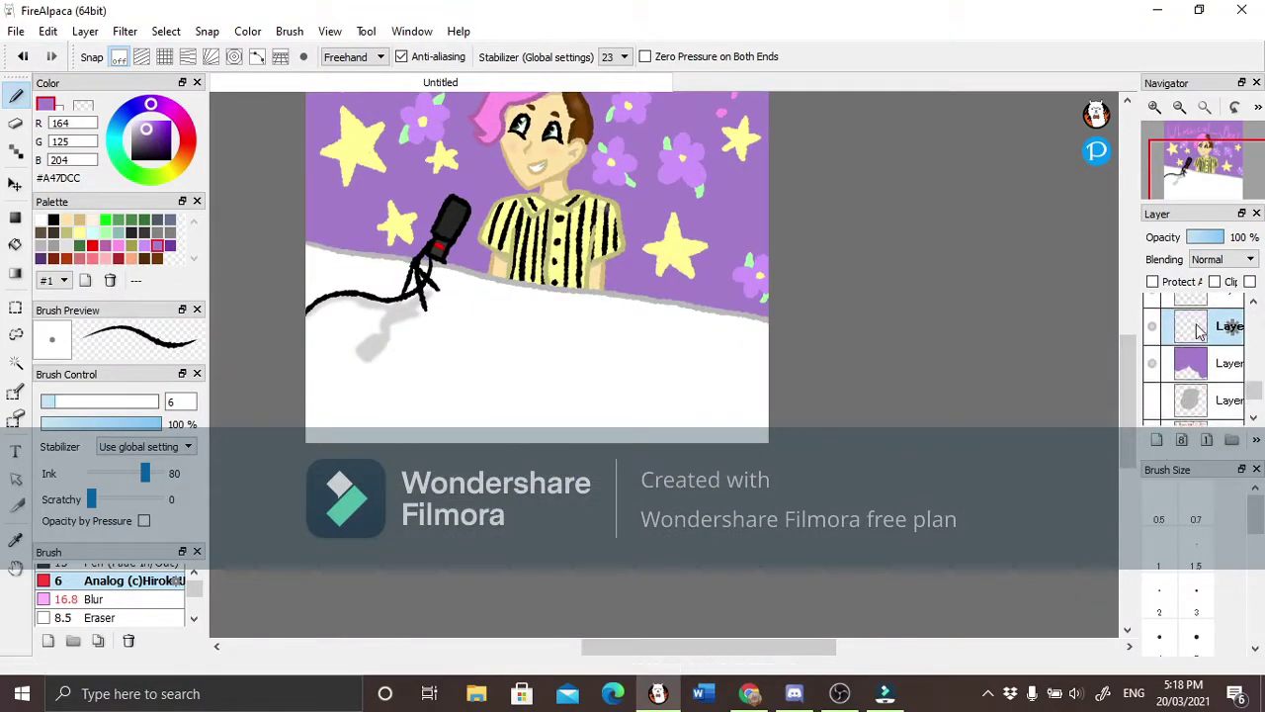
left_click_drag(1199, 331, 1199, 366)
scroll(1201, 336, "up", 5)
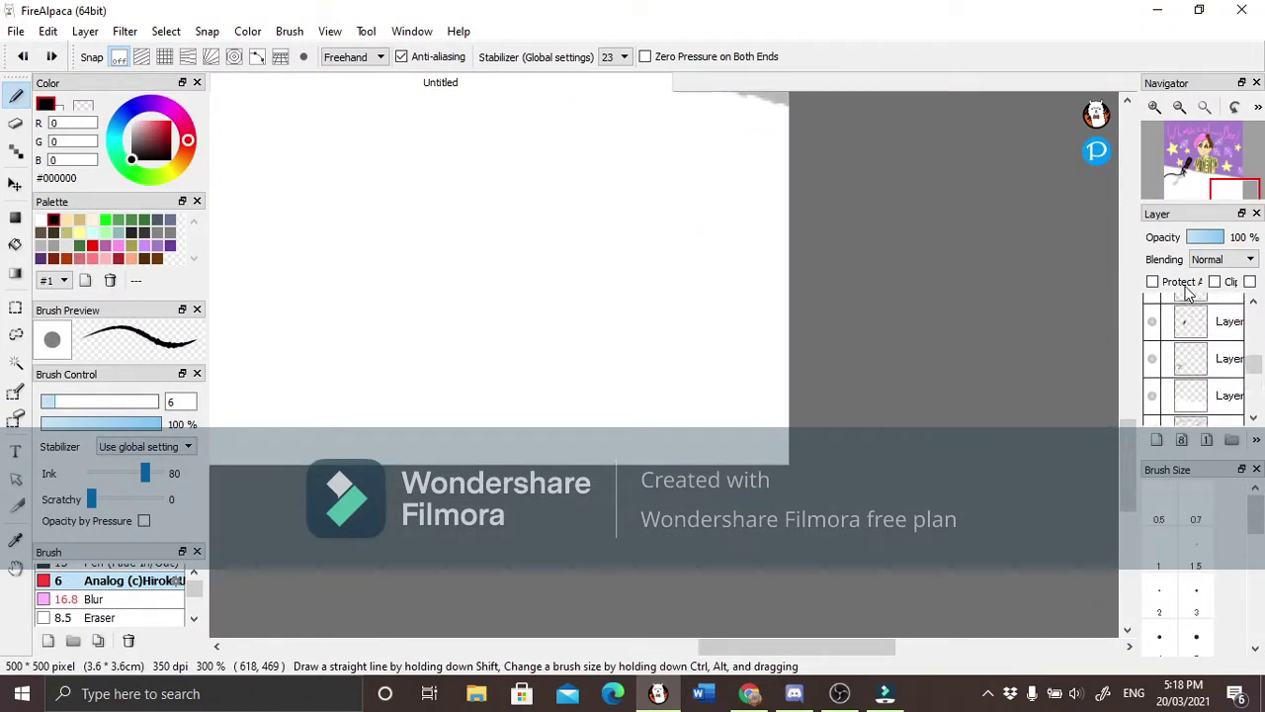
scroll(1256, 330, "up", 1)
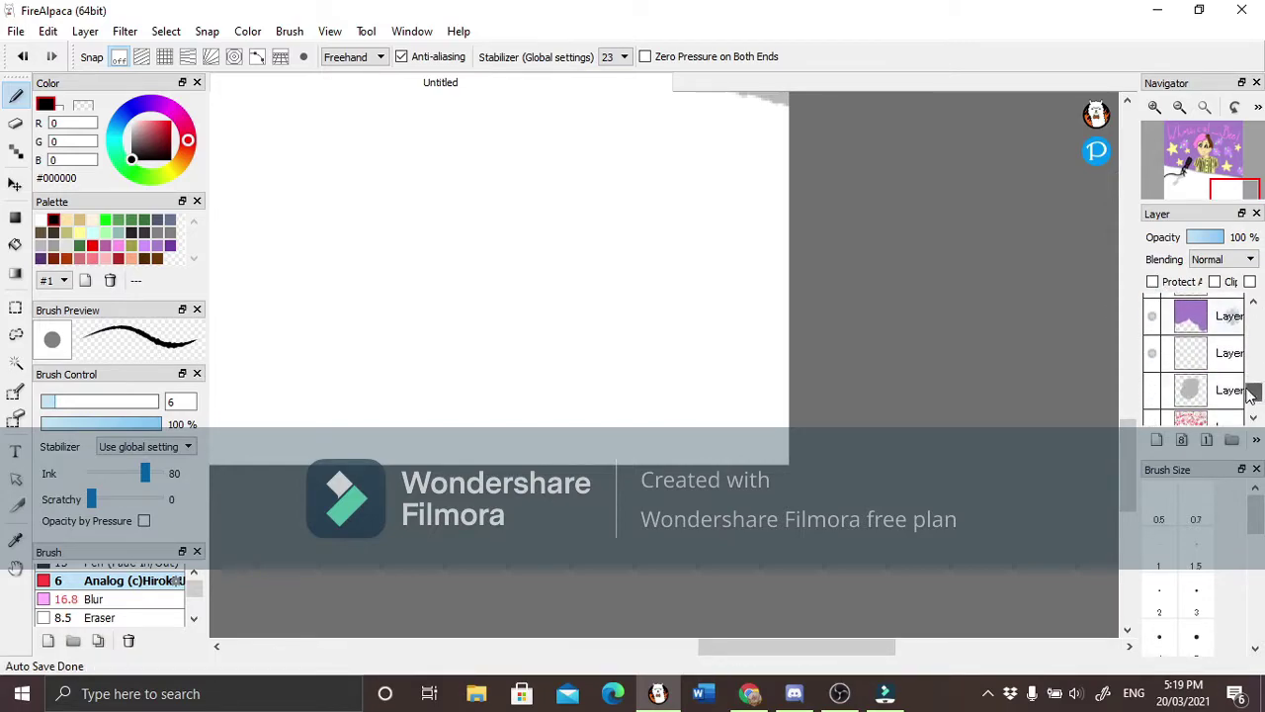
Hand-letter a larger black 'Whimsical' signature on the top layer and shift it to the bottom-right corner.
left_click(1212, 311)
mouse_move(269, 305)
left_mouse_down()
mouse_move(366, 375)
mouse_move(657, 420)
left_mouse_up()
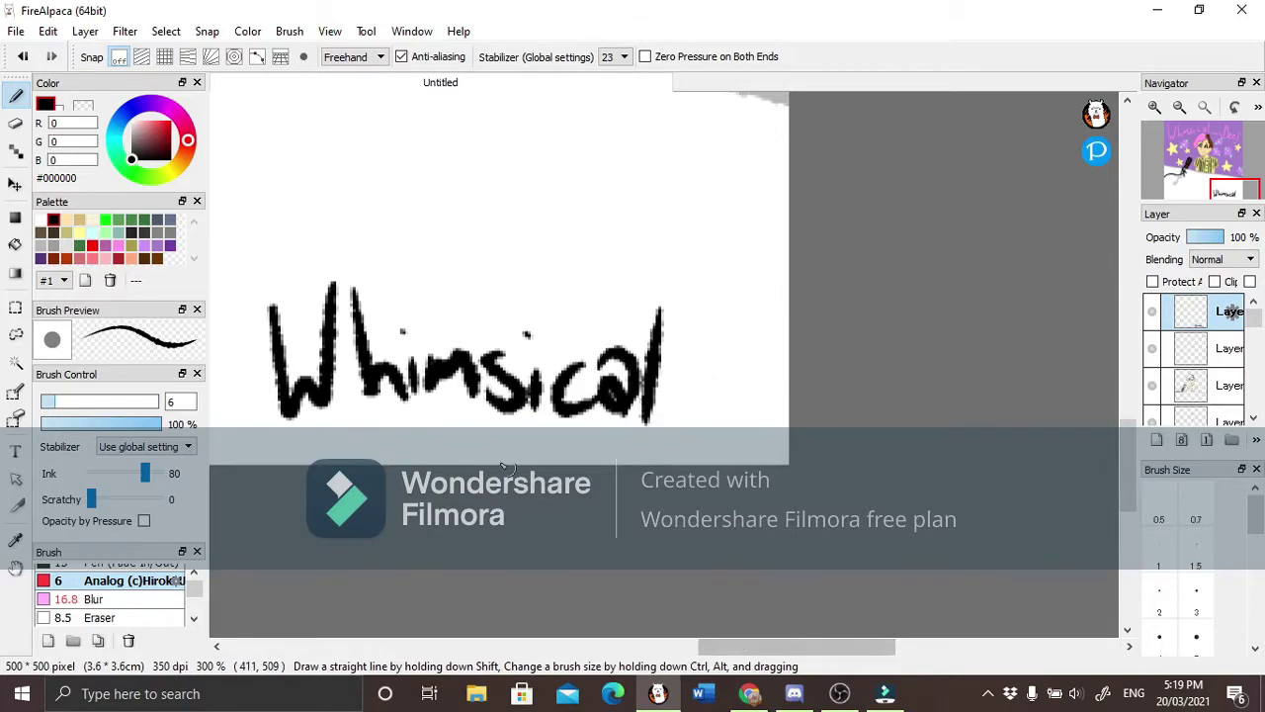
scroll(689, 383, "down", 5)
key("ctrl+z")
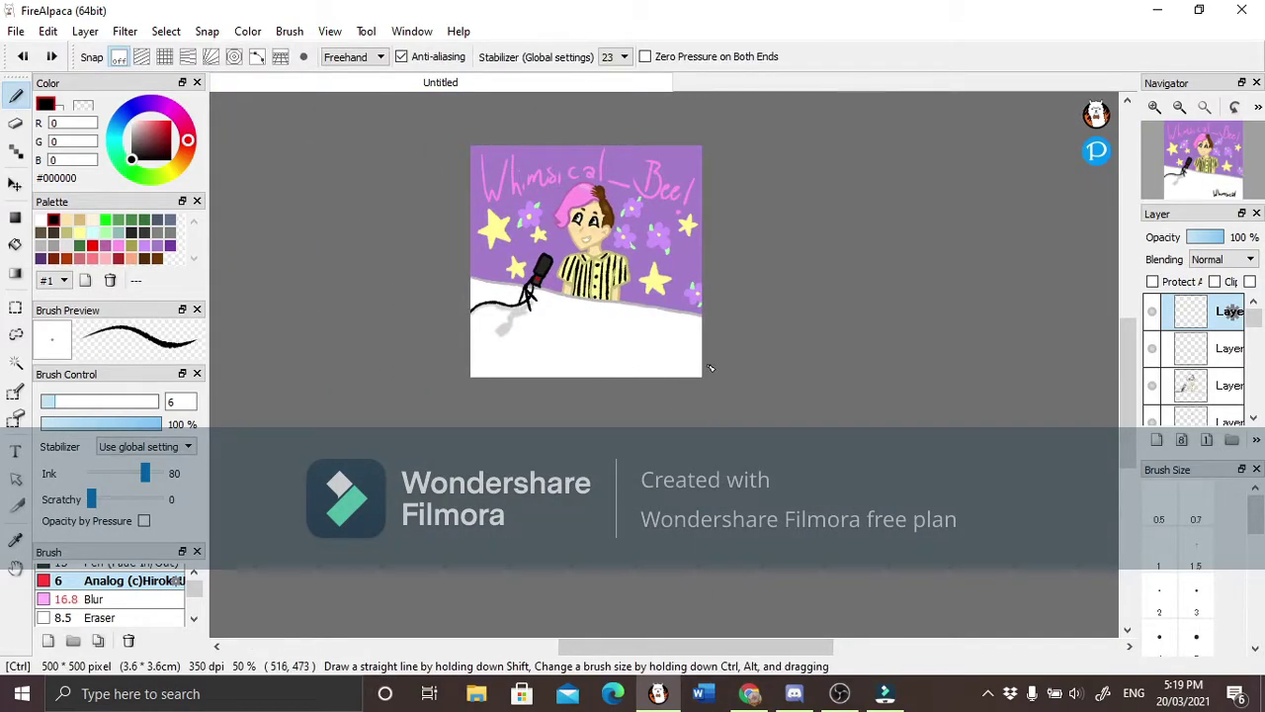
scroll(706, 366, "up", 6)
mouse_move(307, 215)
left_mouse_down()
mouse_move(446, 365)
mouse_move(824, 362)
left_mouse_up()
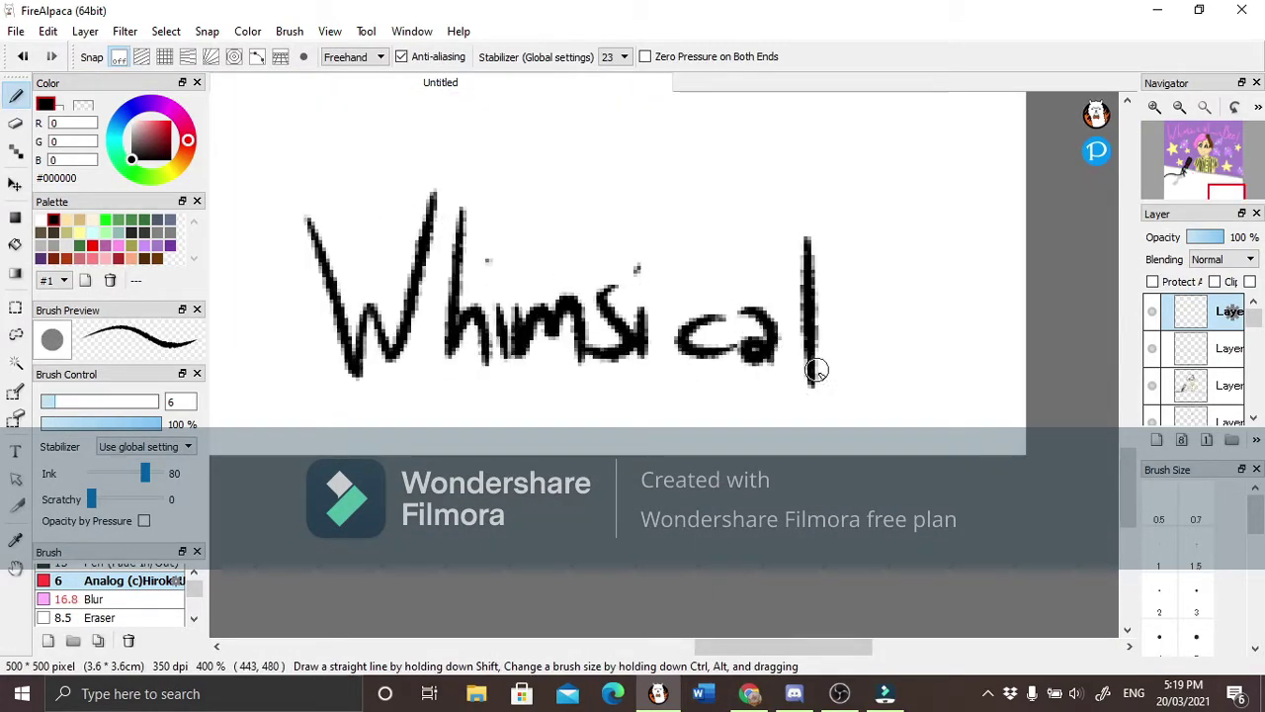
left_click(15, 184)
left_click_drag(494, 297, 662, 287)
left_click(15, 95)
Draw two black bee antennae with round tips rising from the character's hair.
scroll(992, 352, "down", 6)
scroll(992, 351, "up", 4)
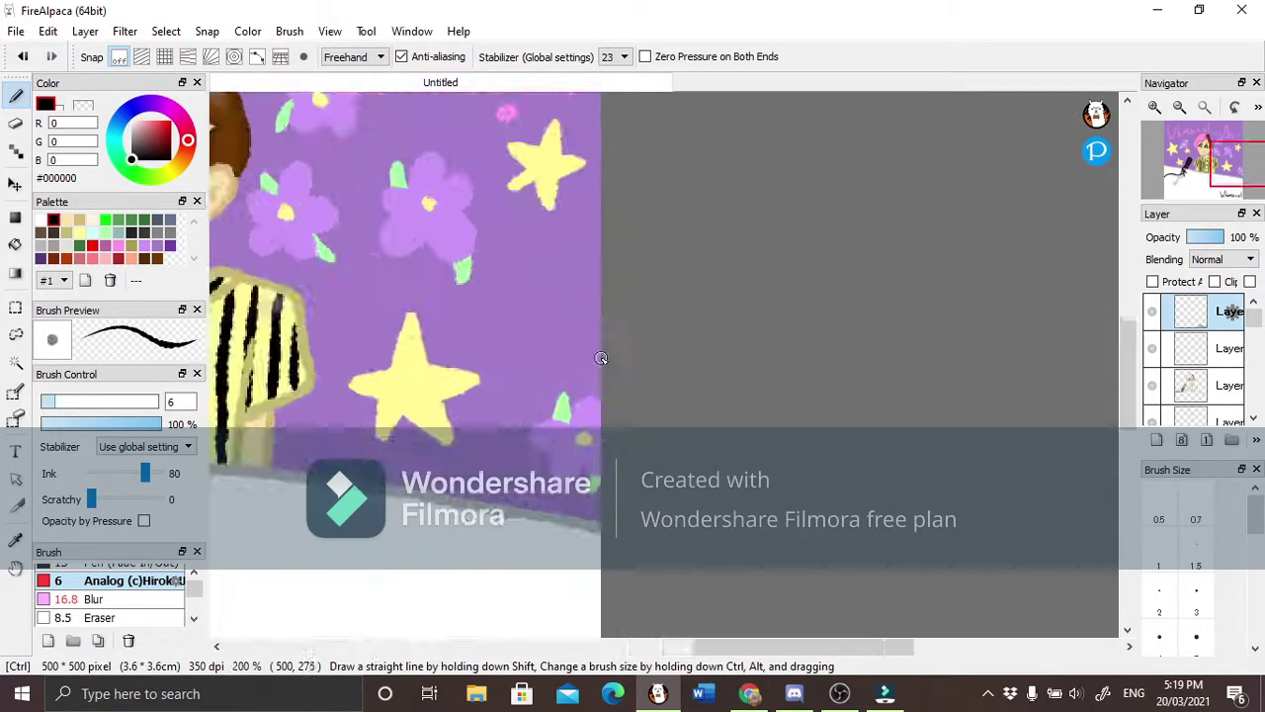
scroll(993, 352, "down", 2)
left_click(1191, 386)
scroll(986, 419, "up", 3)
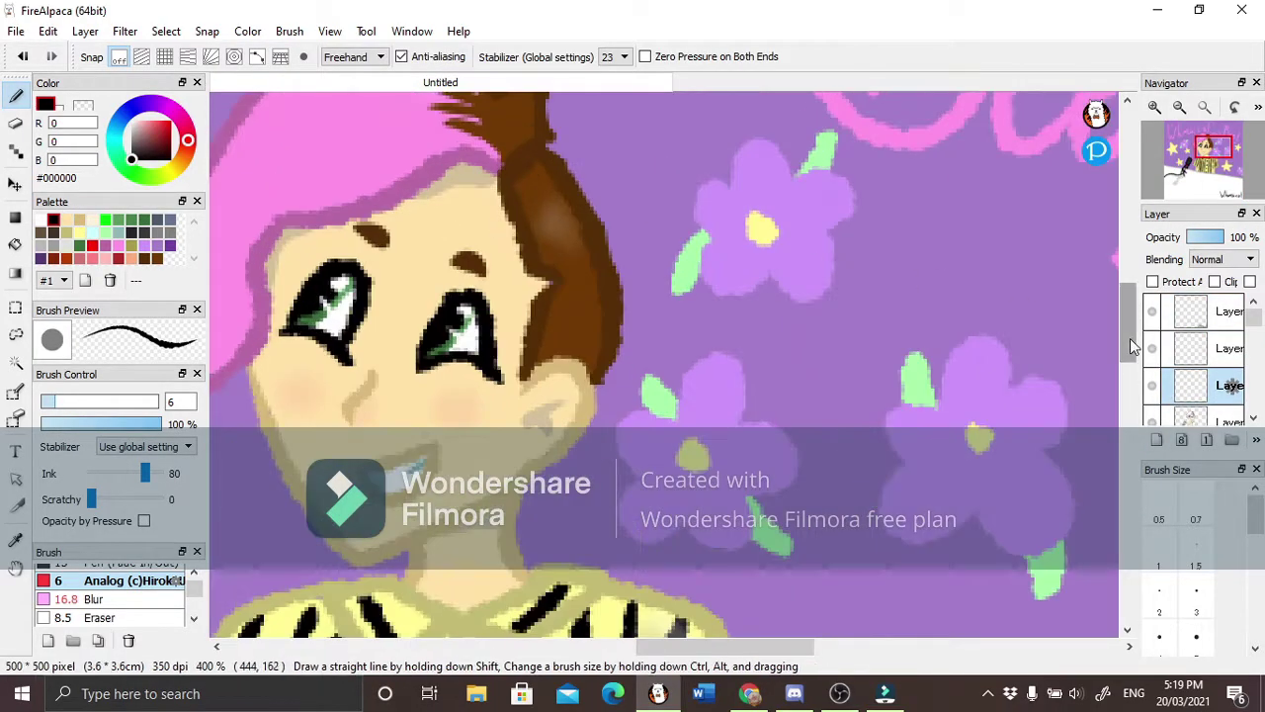
scroll(986, 420, "up", 3)
left_click_drag(568, 415, 672, 285)
left_click(672, 288)
left_click_drag(282, 252, 229, 180)
left_click(369, 205)
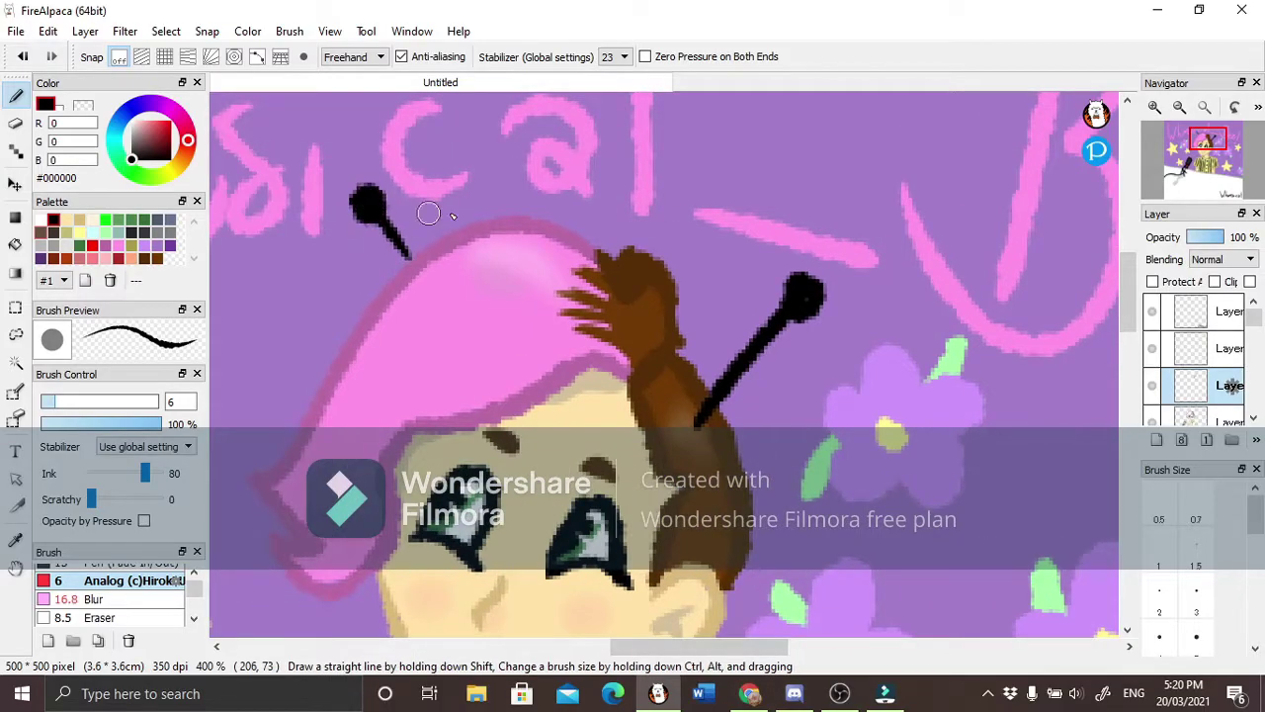
scroll(662, 366, "down", 5)
scroll(923, 362, "down", 4)
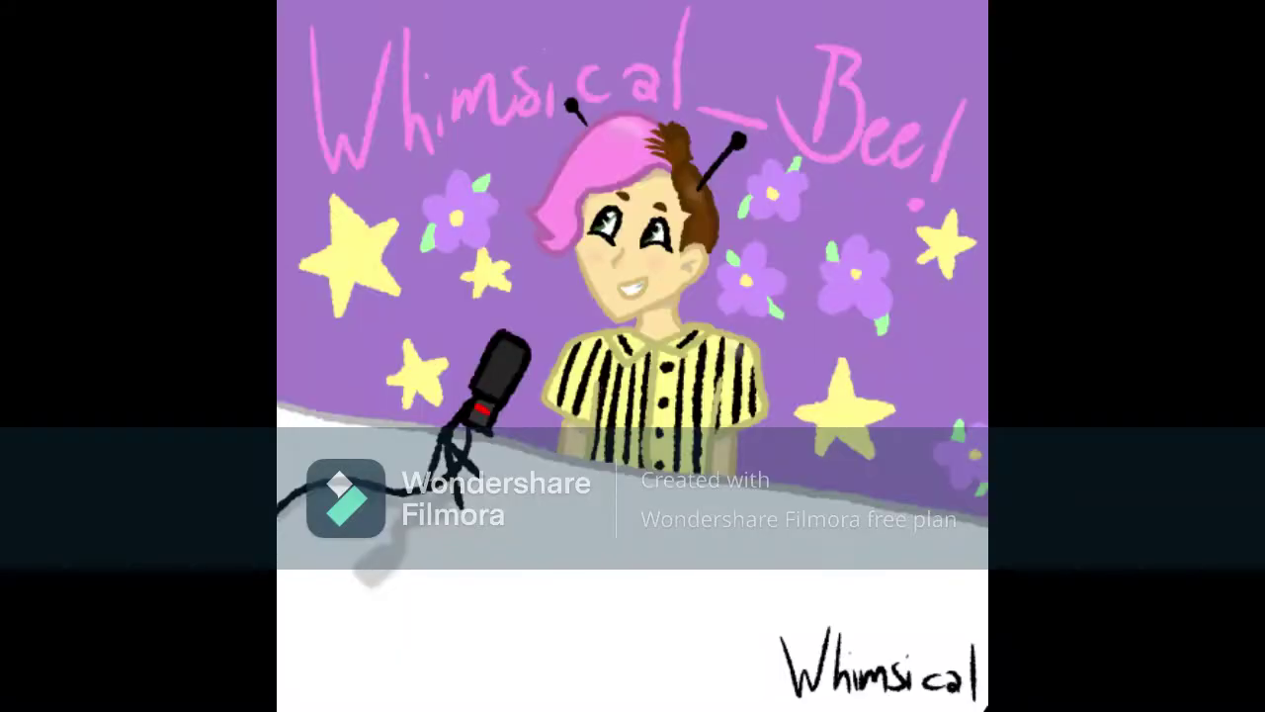